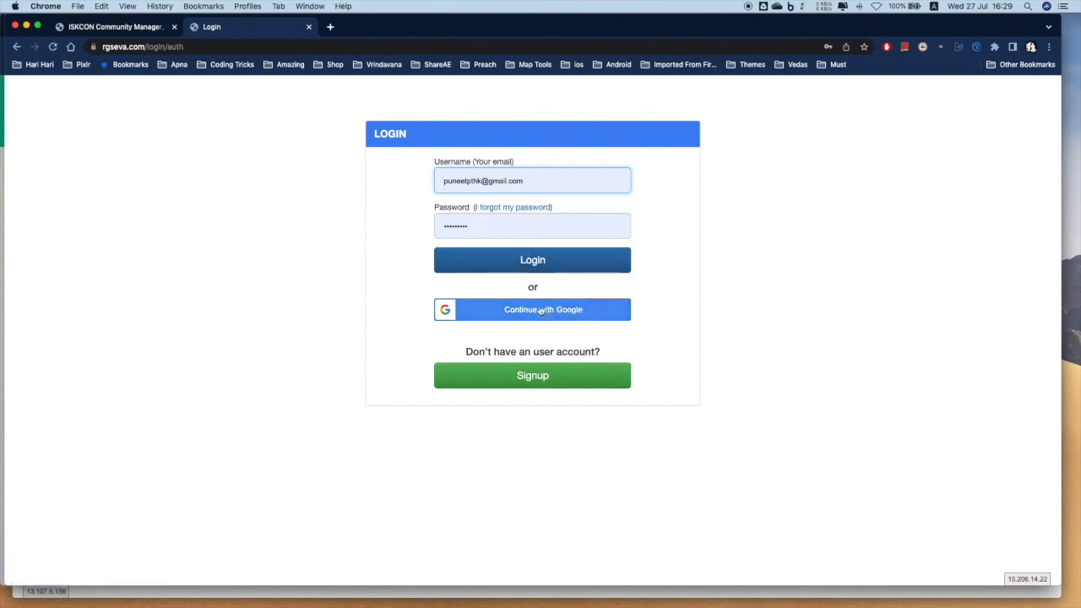
Log in to ICM Temple Manager and bring the Rgseva - Accounts note to the front
{"action": "left_click", "coordinate": [495, 265]}
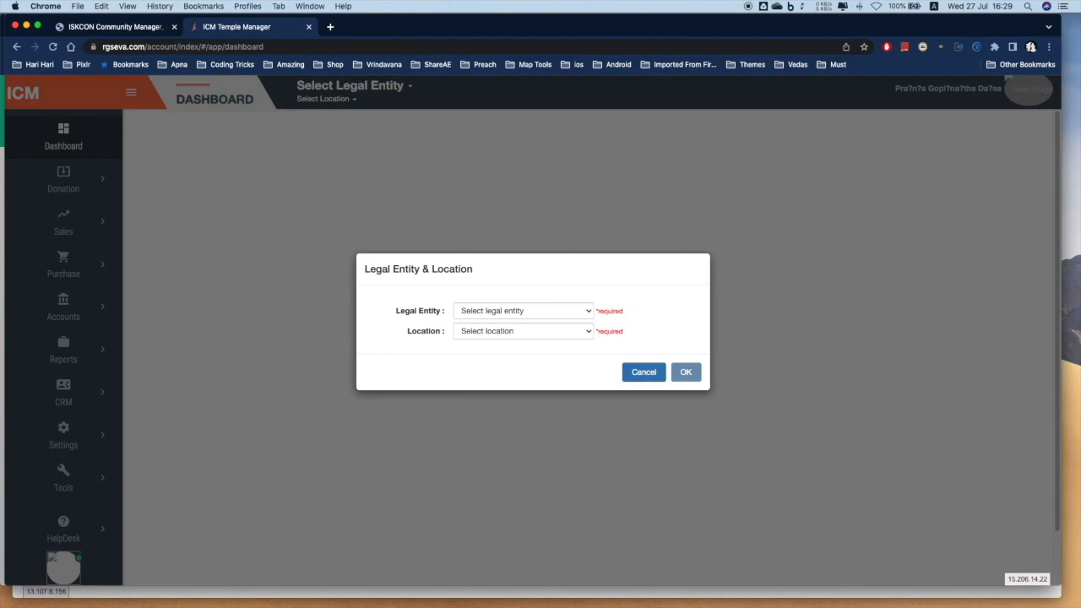
{"action": "key", "text": "super+Tab"}
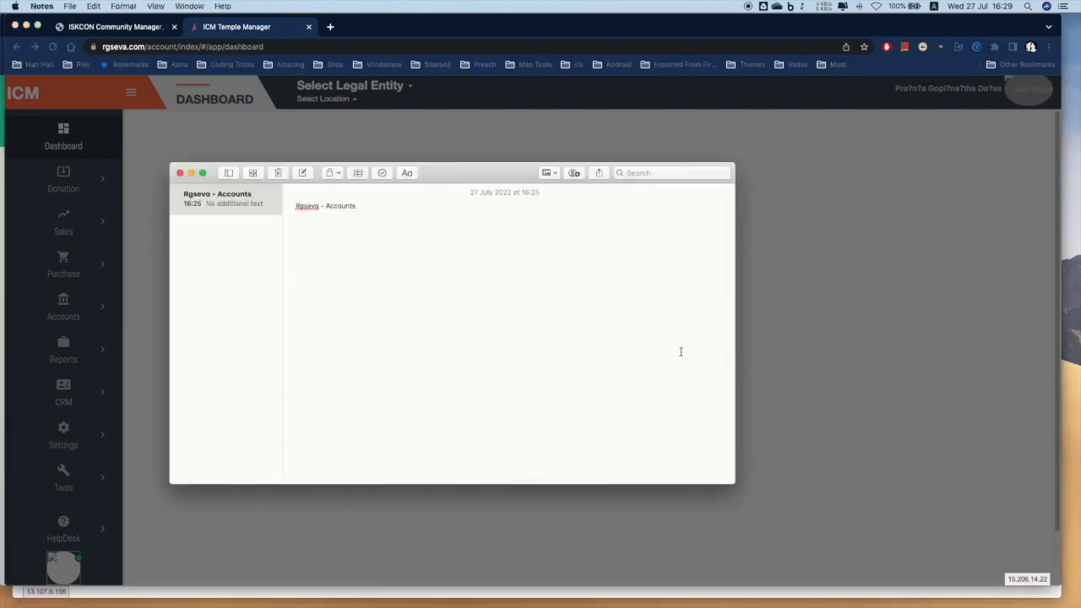
Add a dashed Department line below the title and nest Expense Head under it
{"action": "left_click", "coordinate": [370, 208]}
{"action": "key", "text": "Return"}
{"action": "type", "text": "Department"}
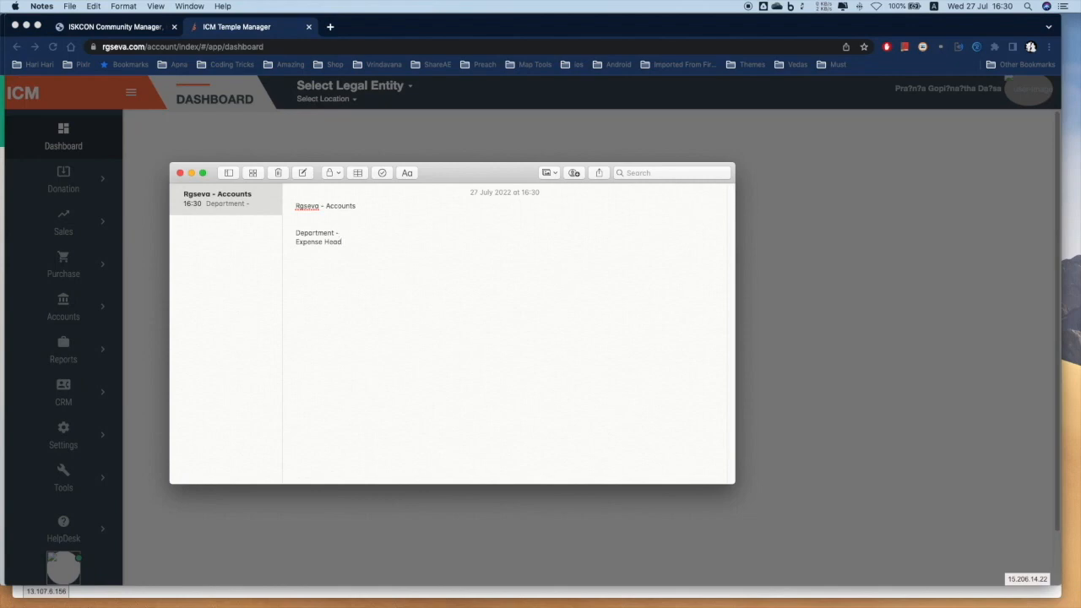
{"action": "type", "text": "-"}
{"action": "key", "text": "Down"}
{"action": "key", "text": "Left"}
{"action": "key", "text": "Left"}
{"action": "key", "text": "Left"}
{"action": "type", "text": "-"}
{"action": "key", "text": "Tab"}
List Maintenance Dept expenses: furniture, electrical, cleaning and 'MAsonary - painting'
{"action": "type", "text": "Mainte"}
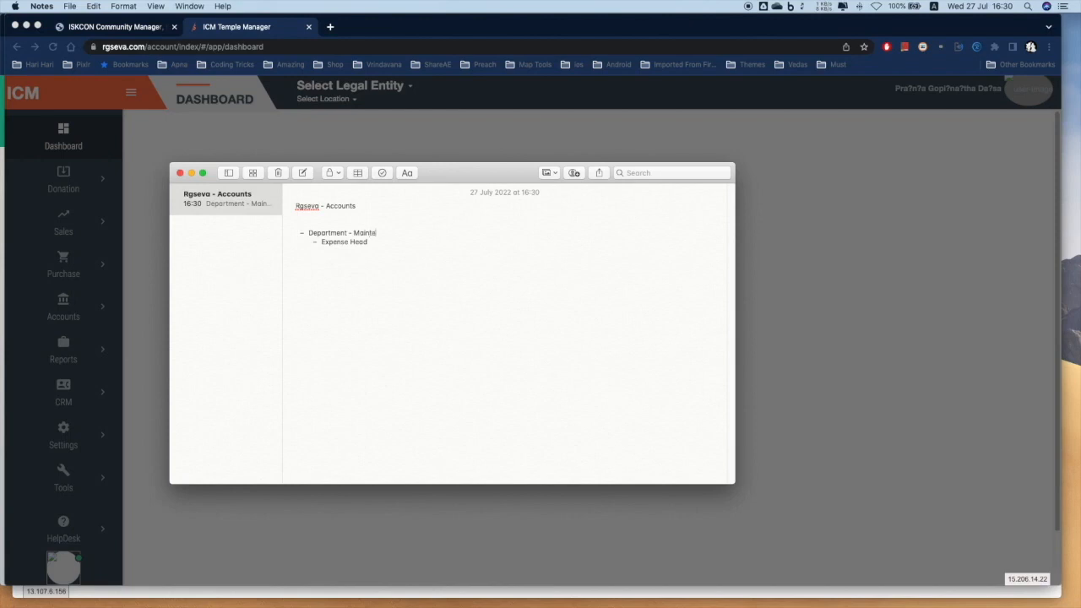
{"action": "type", "text": "nance Dept"}
{"action": "type", "text": " - "}
{"action": "type", "text": "Furnitu"}
{"action": "type", "text": "re expans"}
{"action": "type", "text": "es"}
{"action": "type", "text": "Electr"}
{"action": "type", "text": "ica"}
{"action": "type", "text": "l expans"}
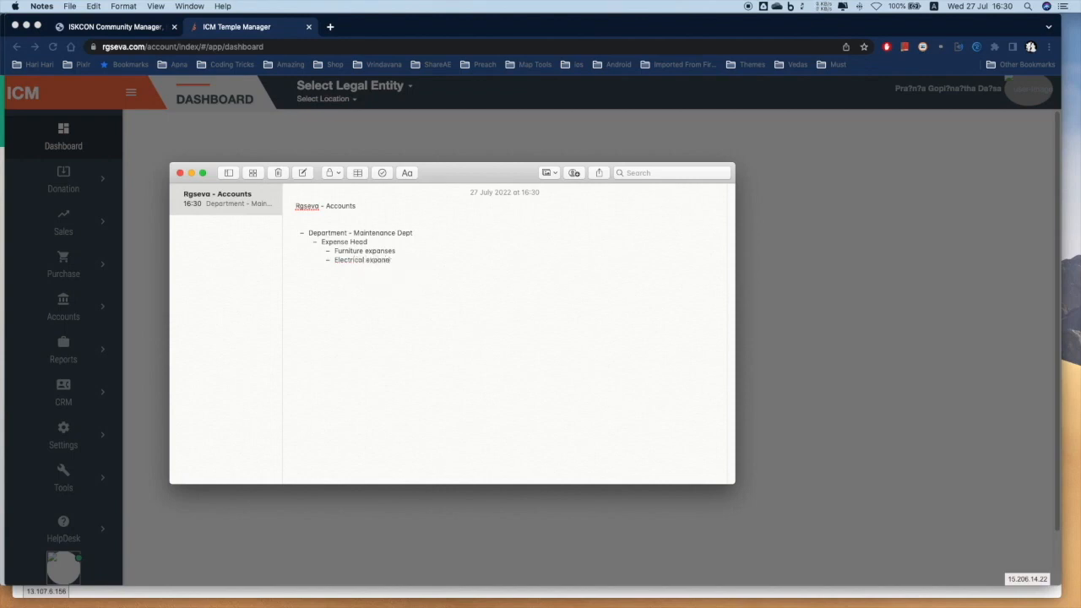
{"action": "key", "text": "BackSpace"}
{"action": "type", "text": "s"}
{"action": "type", "text": "leaning ex"}
{"action": "type", "text": "panses"}
{"action": "key", "text": "Return"}
{"action": "type", "text": "MAs"}
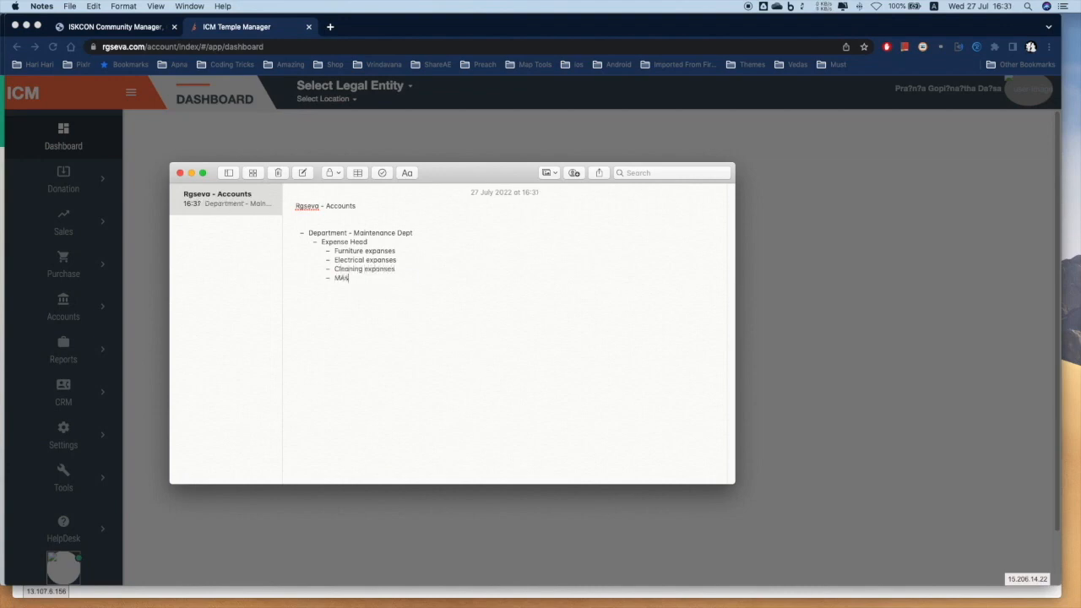
{"action": "type", "text": "onary - painting"}
{"action": "right_click", "coordinate": [348, 278]}
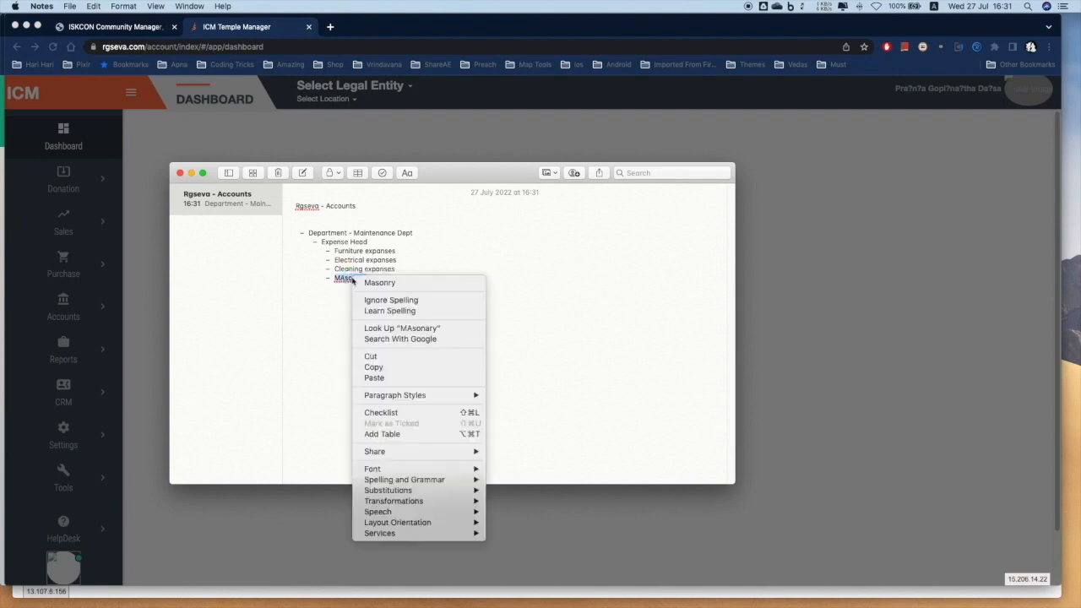
Correct to 'Masonry', add Budget, Approver and REquester items, then Legal Entity and Location lines
{"action": "left_click", "coordinate": [376, 284]}
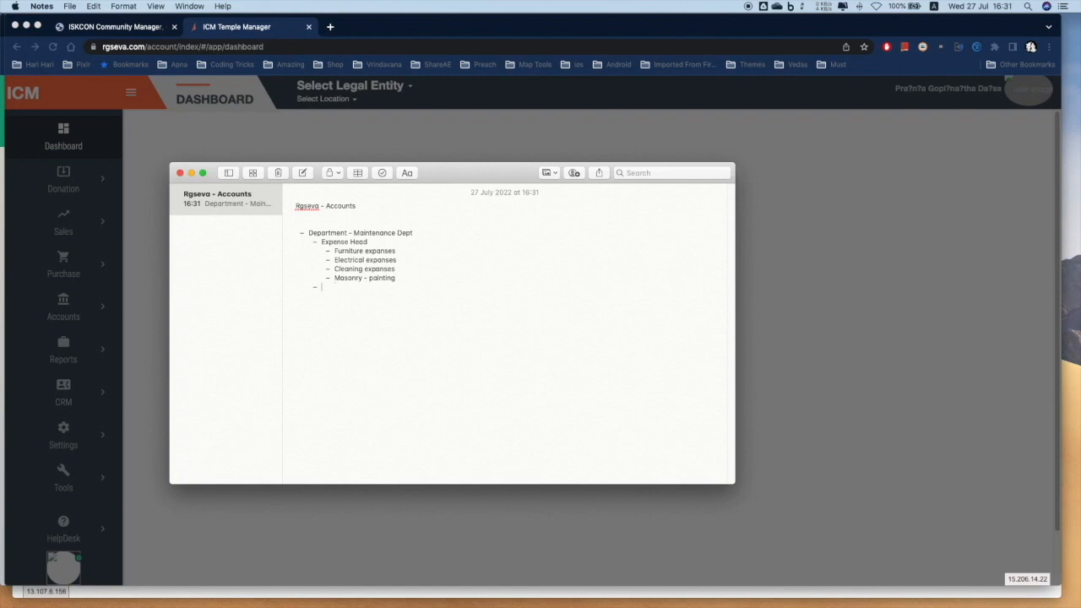
{"action": "type", "text": "Budget"}
{"action": "type", "text": "Approver "}
{"action": "type", "text": "RE"}
{"action": "type", "text": "quester"}
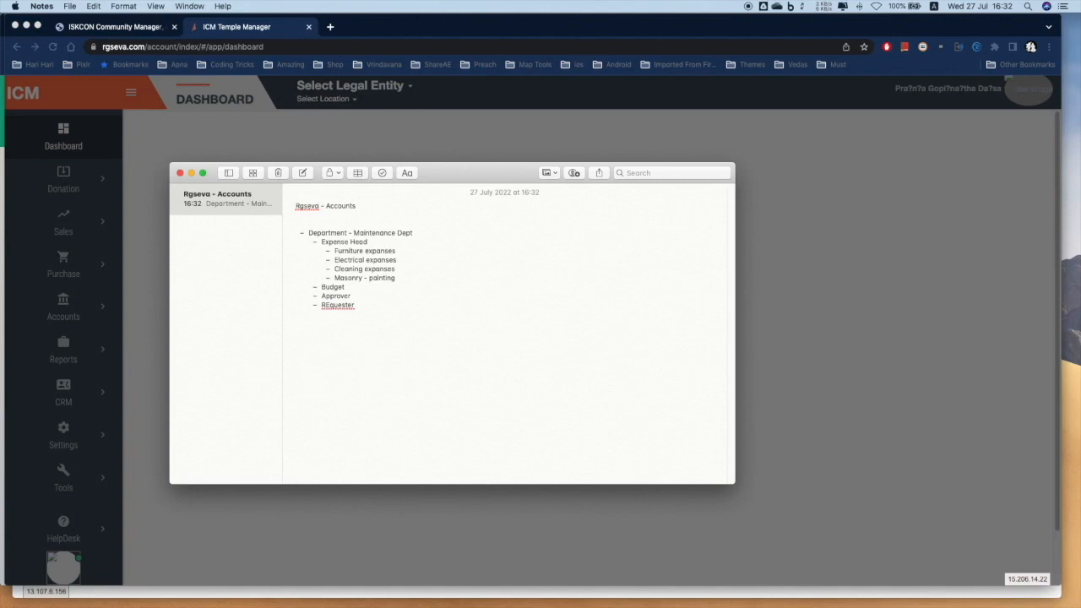
{"action": "type", "text": "Legal Ent"}
{"action": "type", "text": "ity"}
{"action": "type", "text": "Location"}
{"action": "type", "text": " -"}
Fill in locations Nashik, Chowpatty, GEV and legal entities ISKCON, SSRGBS, then start adding Donations to the title
{"action": "type", "text": "Nashik"}
{"action": "type", "text": ", Chowpa"}
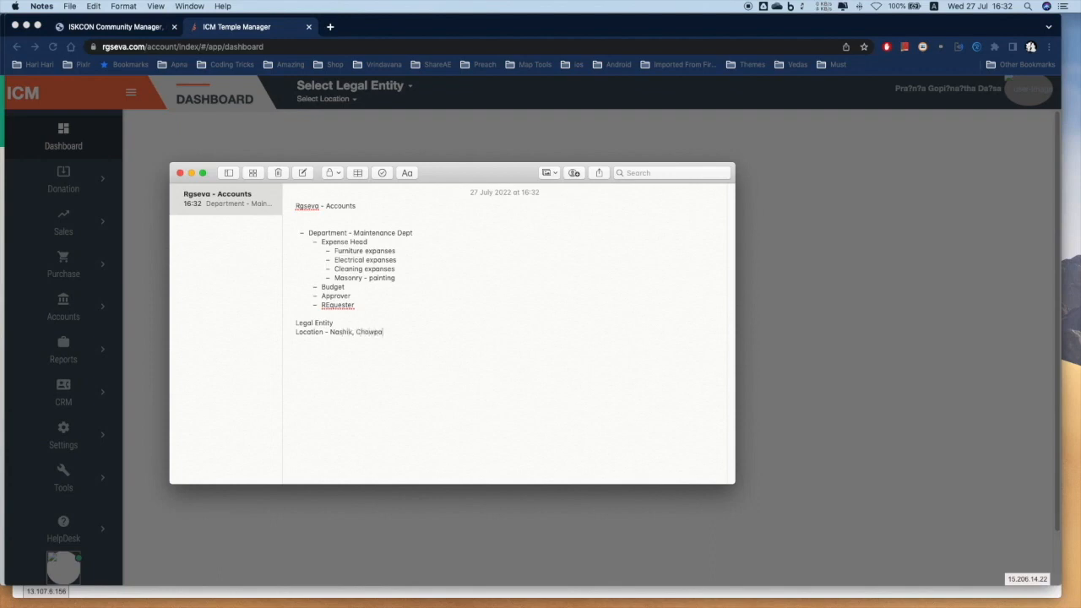
{"action": "type", "text": "tty"}
{"action": "type", "text": ", GEV"}
{"action": "type", "text": "CO"}
{"action": "type", "text": "N, SSRGBS,"}
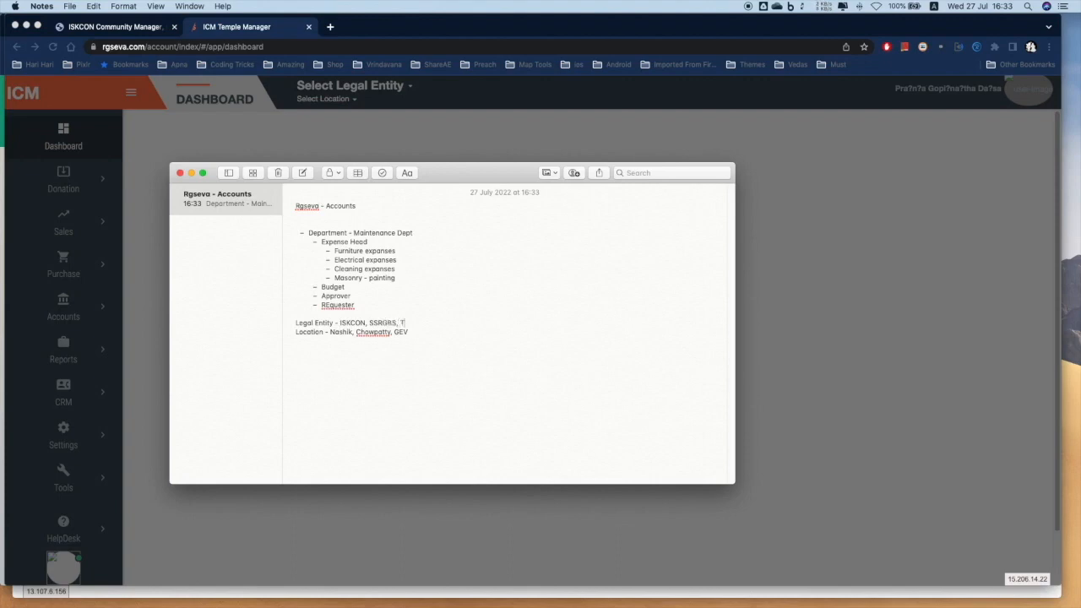
{"action": "type", "text": "Tr"}
{"action": "type", "text": "nation"}
Extend the title with Invoices (POS), Payment Recieve, Payment Request, replacing the comma after Accounts with '('
{"action": "type", "text": "s, Invo"}
{"action": "type", "text": "ices ("}
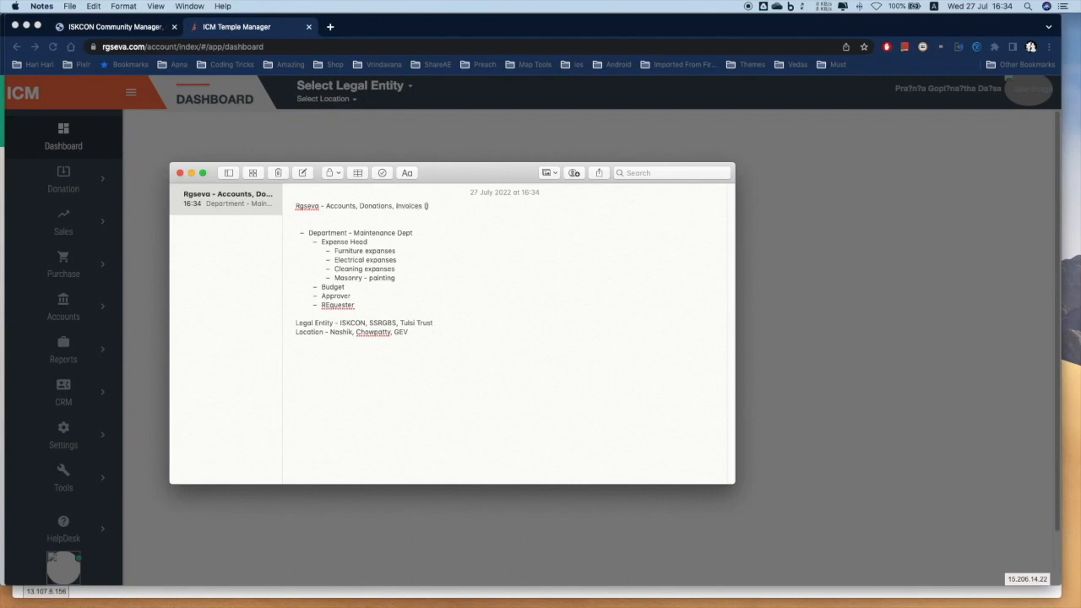
{"action": "type", "text": "POS"}
{"action": "type", "text": ", Payment Recieve"}
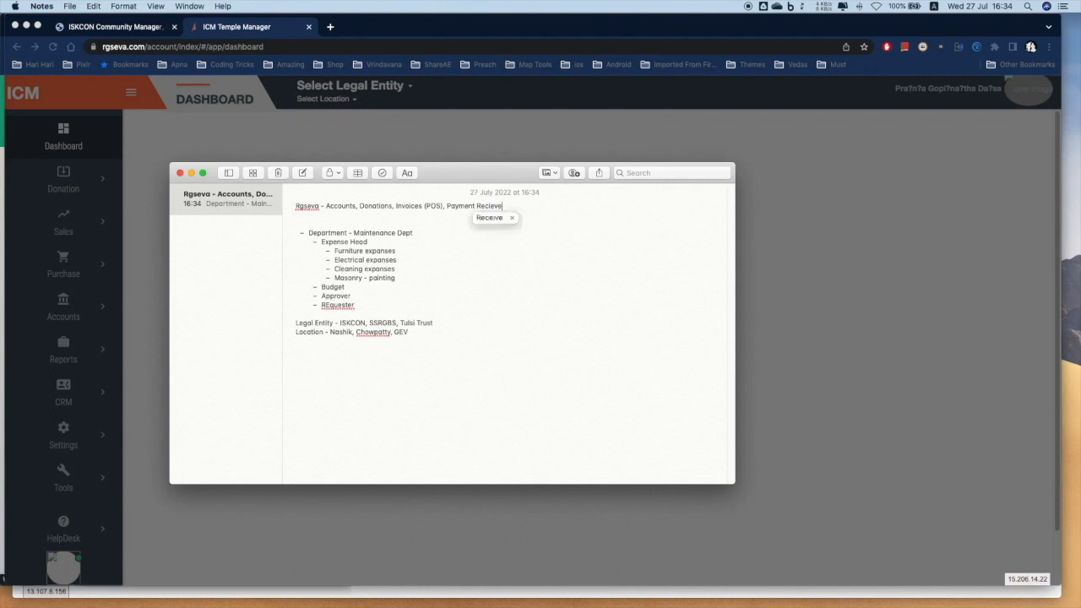
{"action": "key", "text": "BackSpace"}
{"action": "key", "text": "BackSpace"}
{"action": "key", "text": "BackSpace"}
{"action": "key", "text": "BackSpace"}
{"action": "type", "text": "eive, Payment Req"}
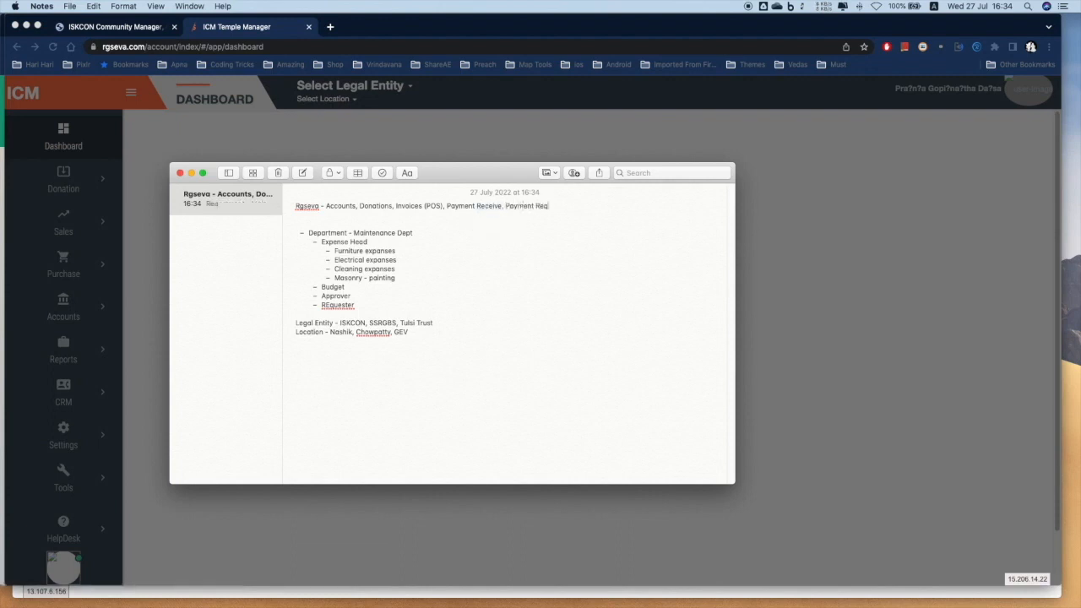
{"action": "type", "text": "uest"}
{"action": "left_click", "coordinate": [358, 205]}
{"action": "key", "text": "BackSpace"}
{"action": "type", "text": "("}
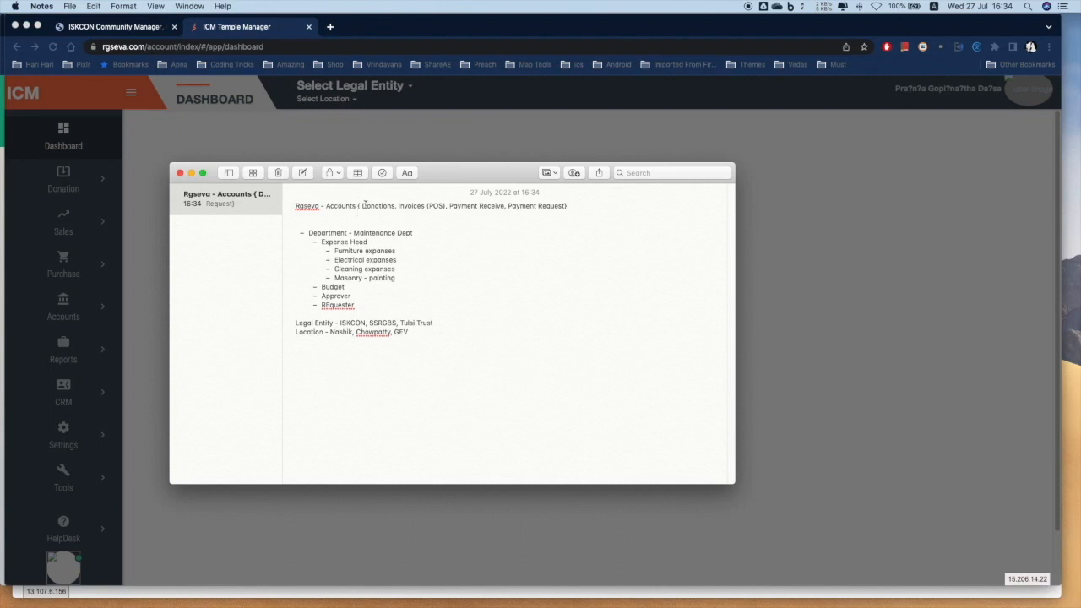
{"action": "key", "text": "Delete"}
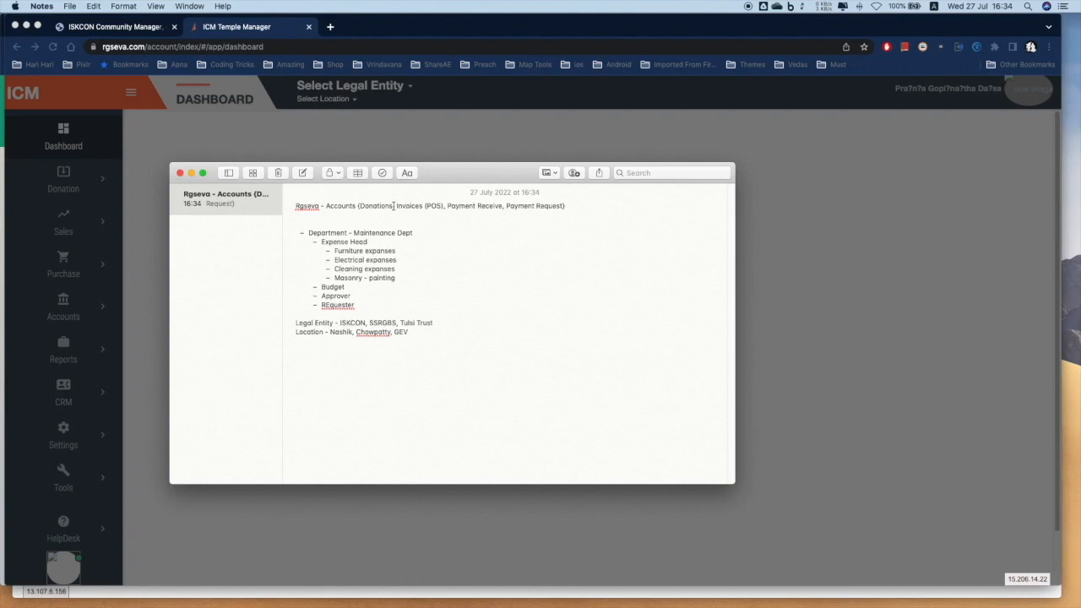
Bold the title items following Donations
{"action": "left_click_drag", "start_coordinate": [393, 205], "coordinate": [566, 205]}
{"action": "key", "text": "super+b"}
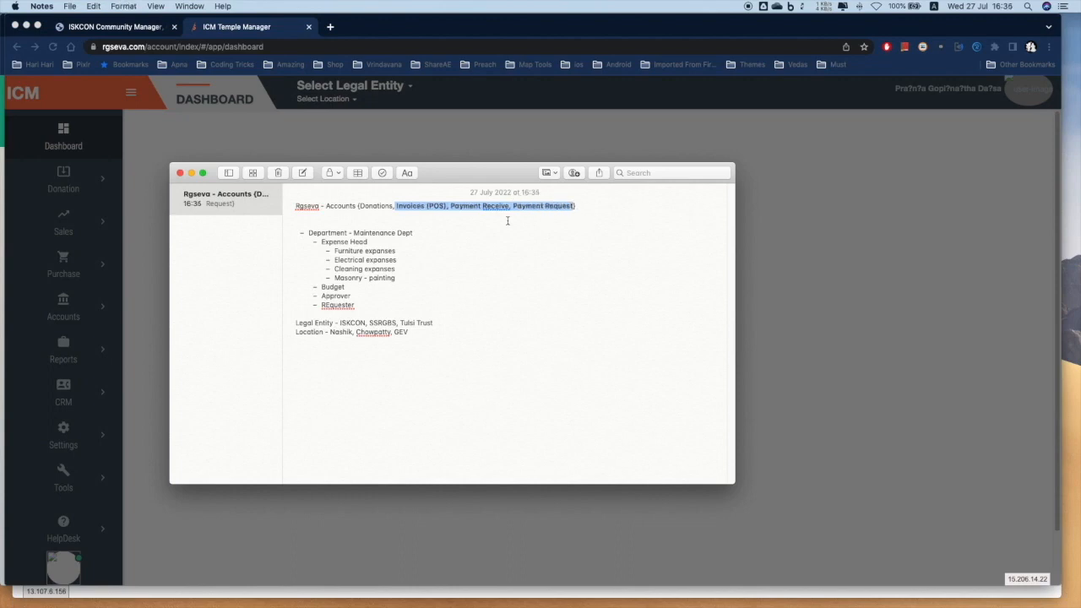
{"action": "double_click", "coordinate": [377, 206]}
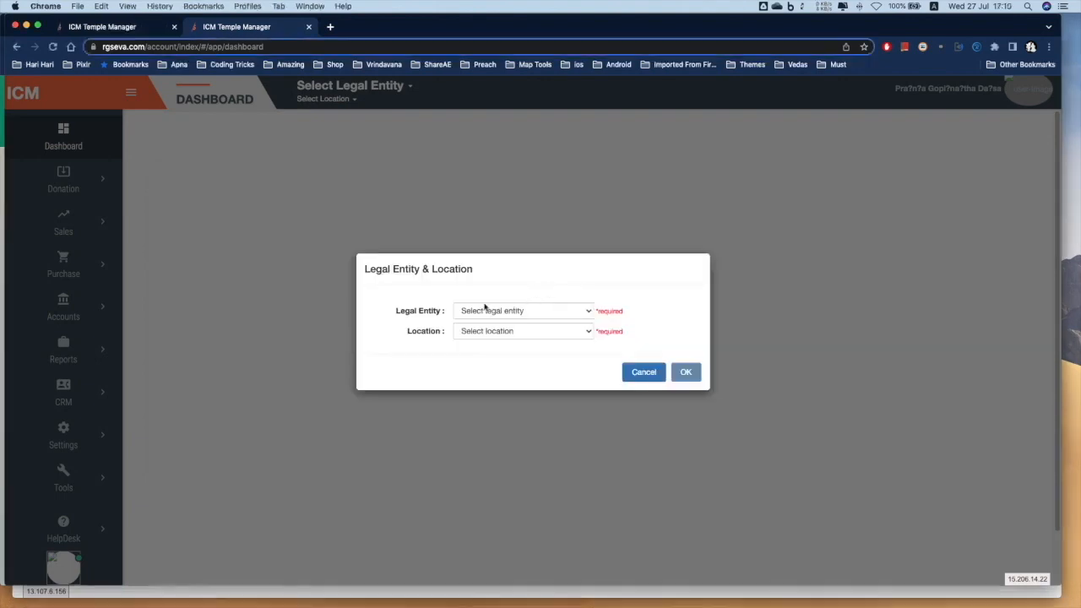
Choose ISKCON as the legal entity and Chowpatty as the location, then confirm
{"action": "left_click_drag", "start_coordinate": [364, 268], "coordinate": [495, 265]}
{"action": "left_click", "coordinate": [496, 267]}
{"action": "left_click", "coordinate": [506, 312]}
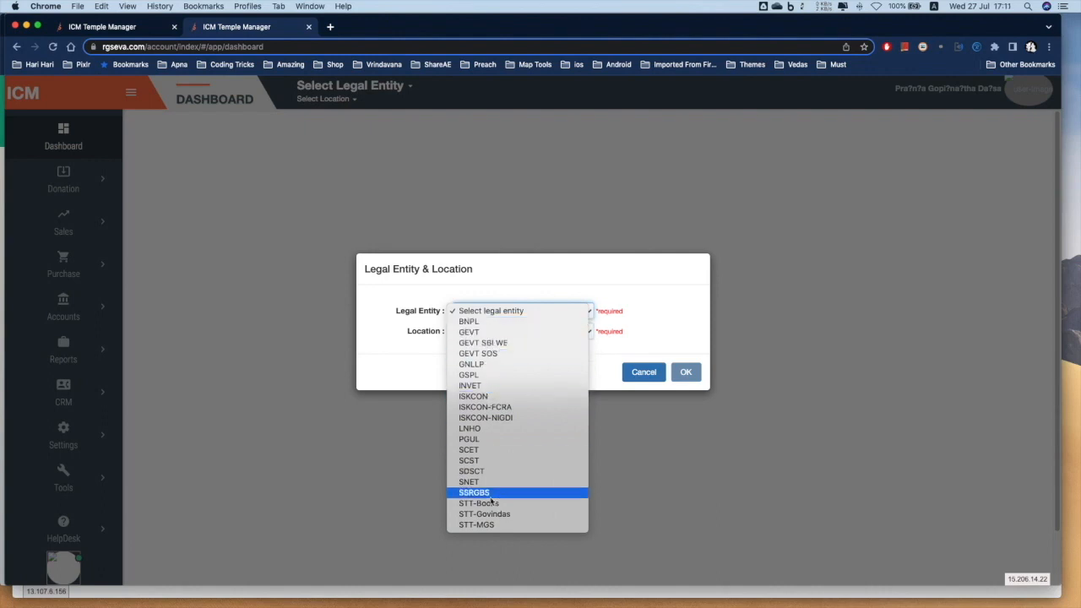
{"action": "left_click", "coordinate": [481, 396]}
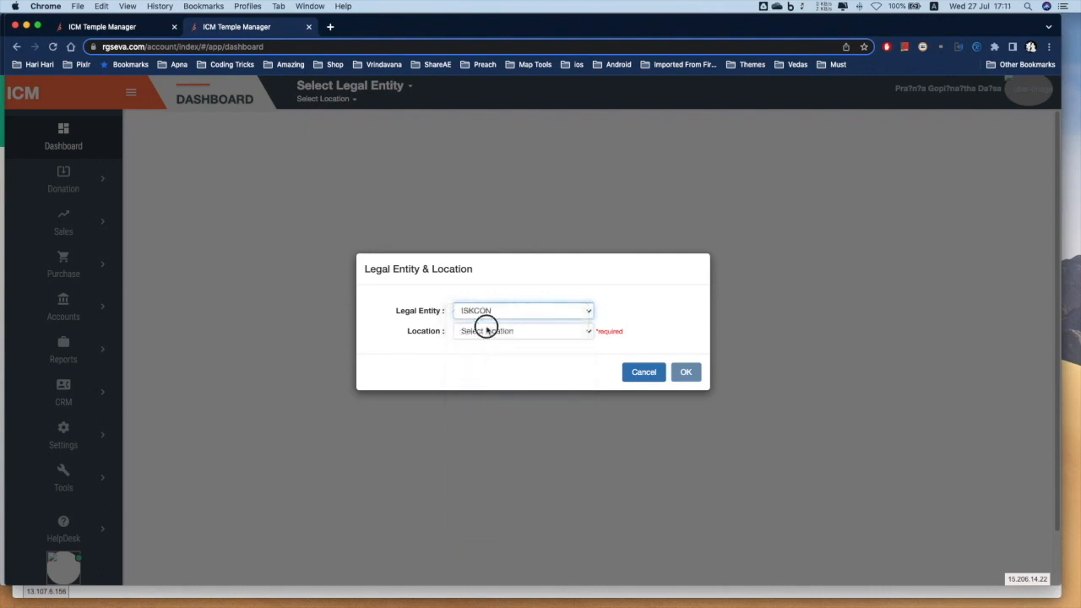
{"action": "left_click", "coordinate": [485, 330]}
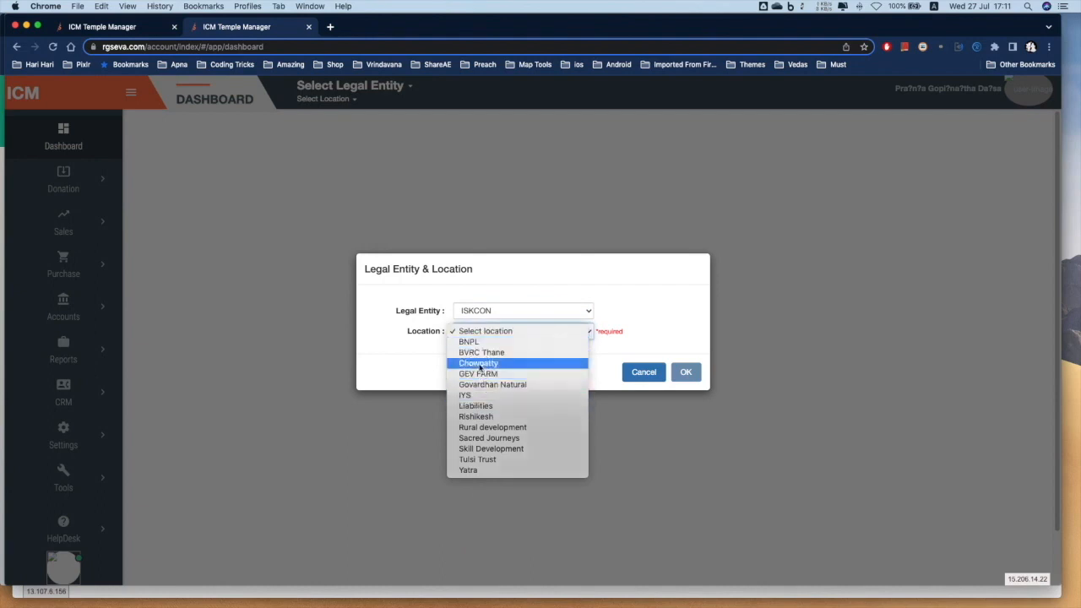
{"action": "left_click", "coordinate": [478, 363]}
{"action": "left_click", "coordinate": [687, 373]}
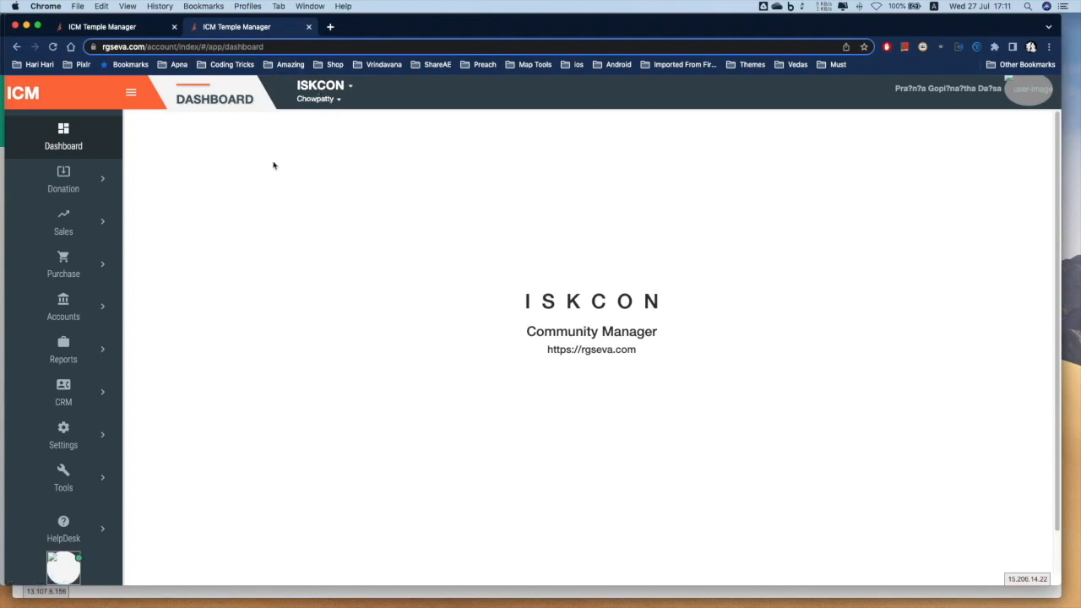
Expand and collapse the Donation, Sales, Purchase and Accounts sidebar menus to review their pages
{"action": "left_click", "coordinate": [104, 183]}
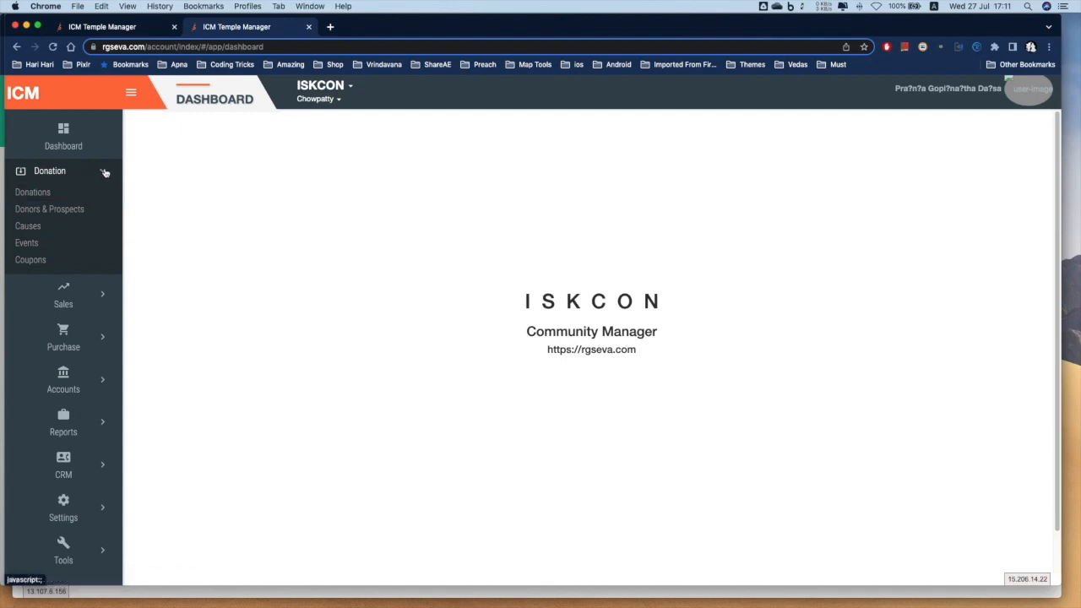
{"action": "left_click", "coordinate": [105, 172]}
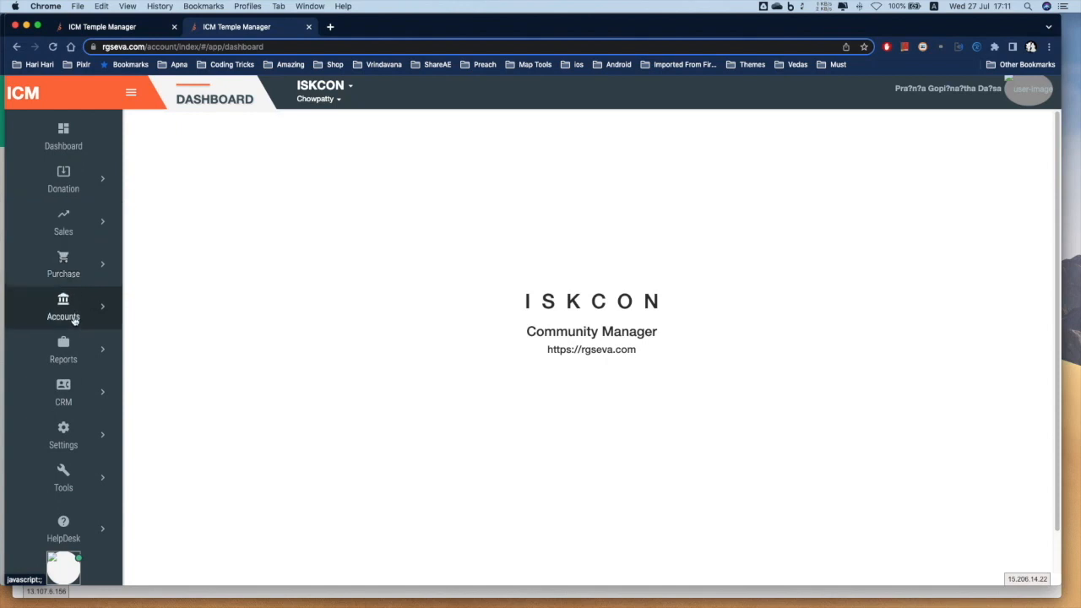
{"action": "left_click", "coordinate": [99, 222]}
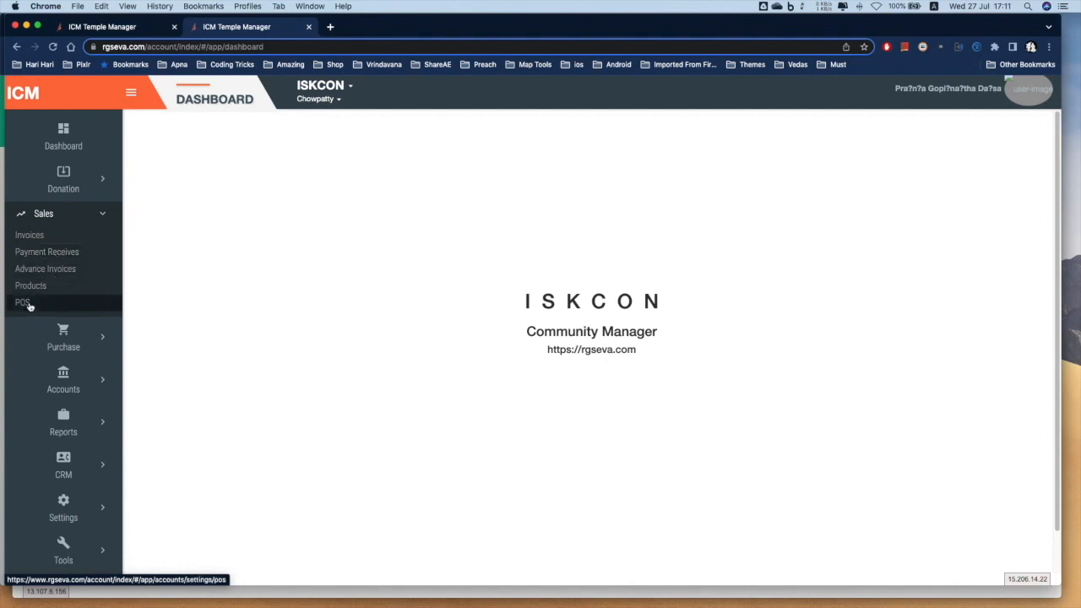
{"action": "left_click", "coordinate": [106, 212]}
{"action": "left_click", "coordinate": [102, 264]}
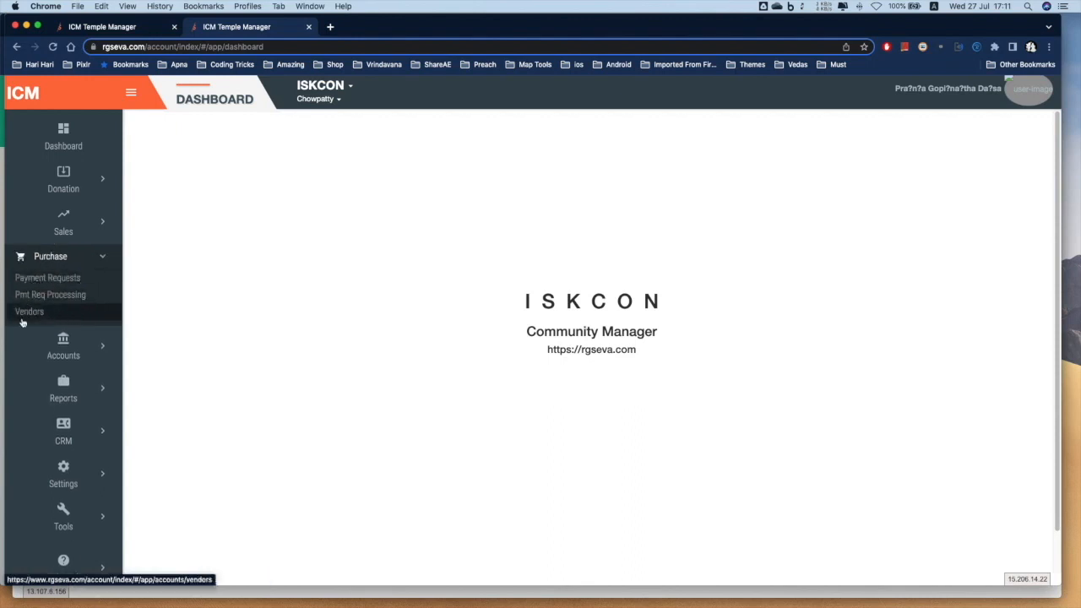
{"action": "left_click", "coordinate": [69, 346]}
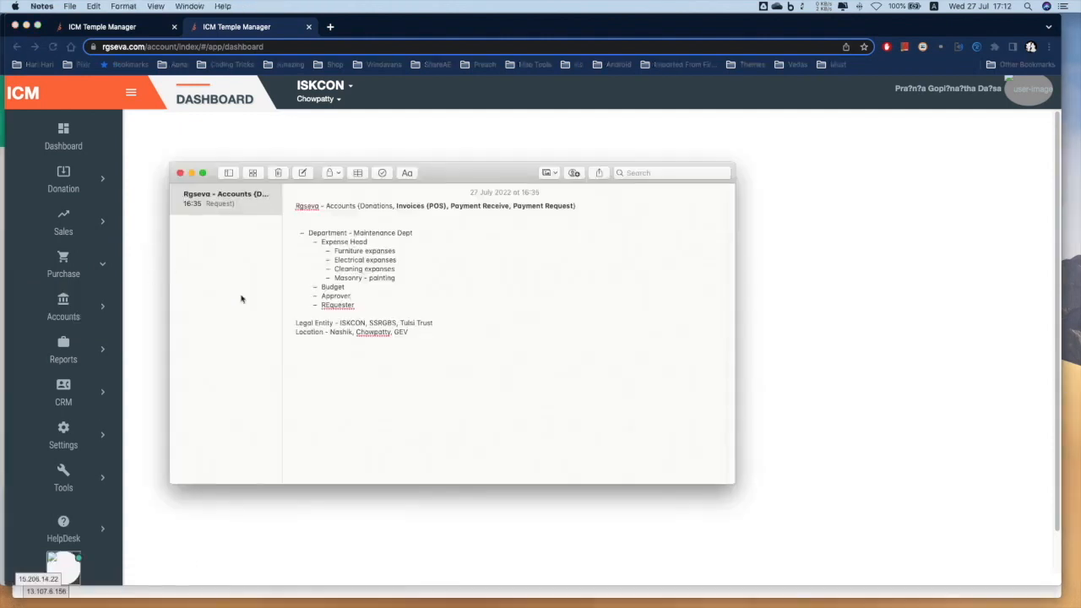
Select the Department - Maintenance Dept line, then return to the ISKCON dashboard in Chrome
{"action": "left_click_drag", "start_coordinate": [309, 233], "coordinate": [415, 233]}
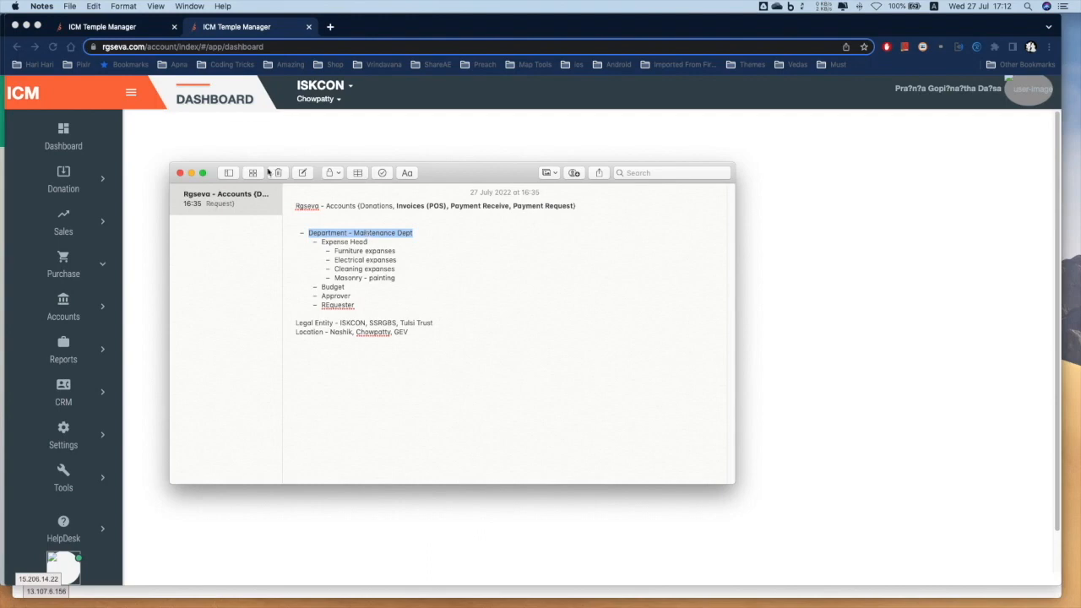
{"action": "left_click", "coordinate": [244, 134]}
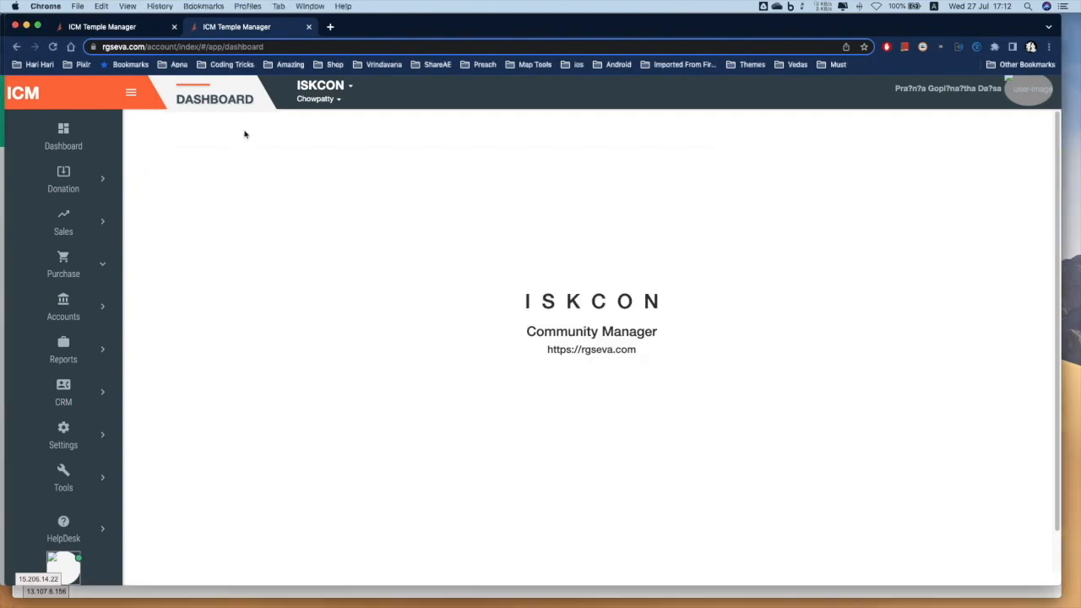
Open the member dashboard in a new tab and go to Administrator > Settings
{"action": "left_click", "coordinate": [28, 95]}
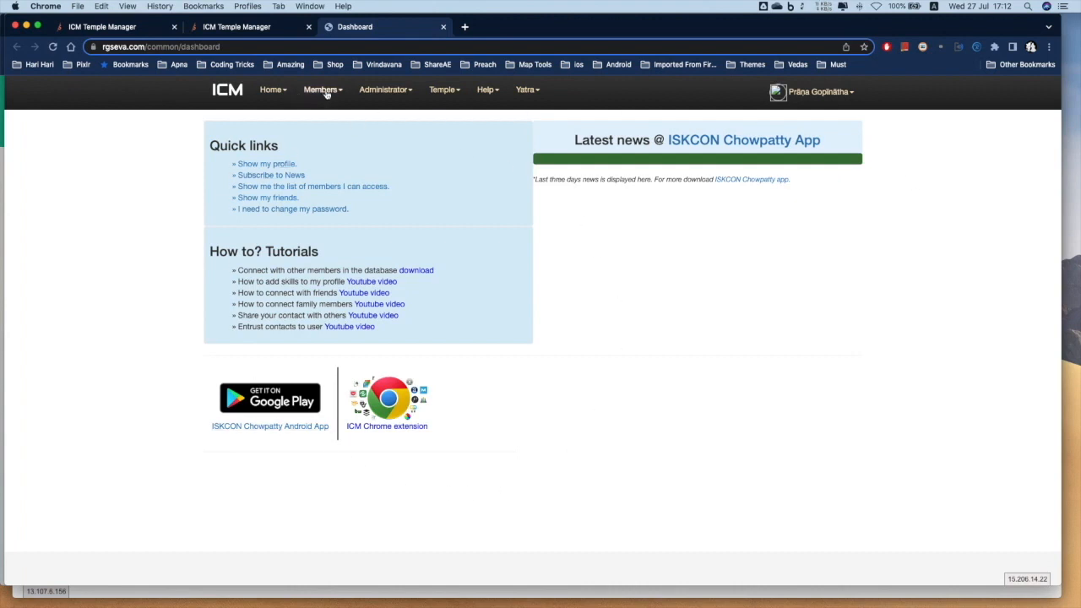
{"action": "left_click", "coordinate": [394, 90]}
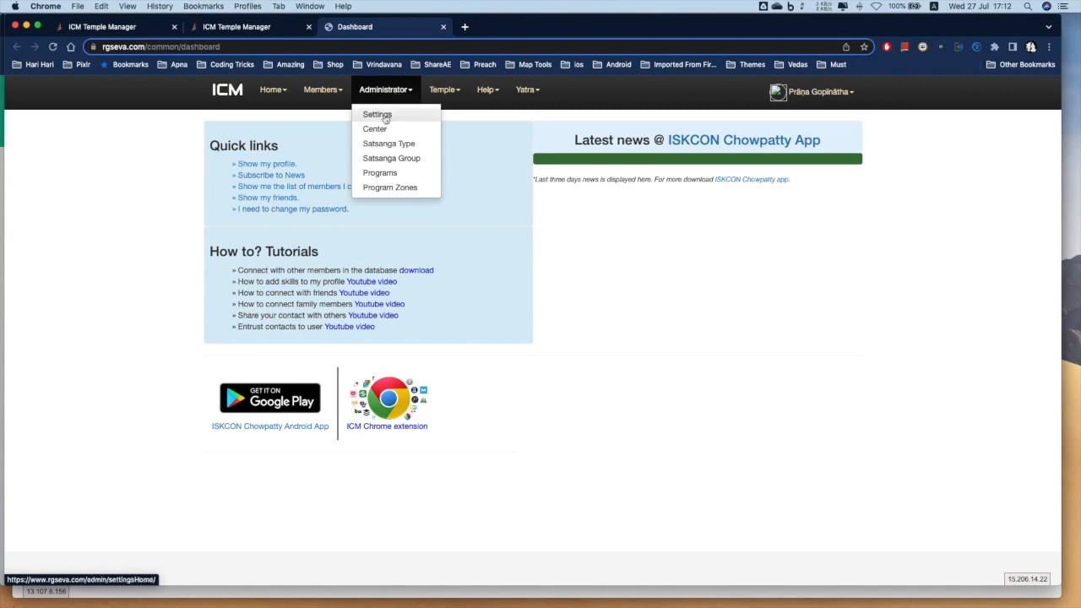
{"action": "left_click", "coordinate": [385, 119]}
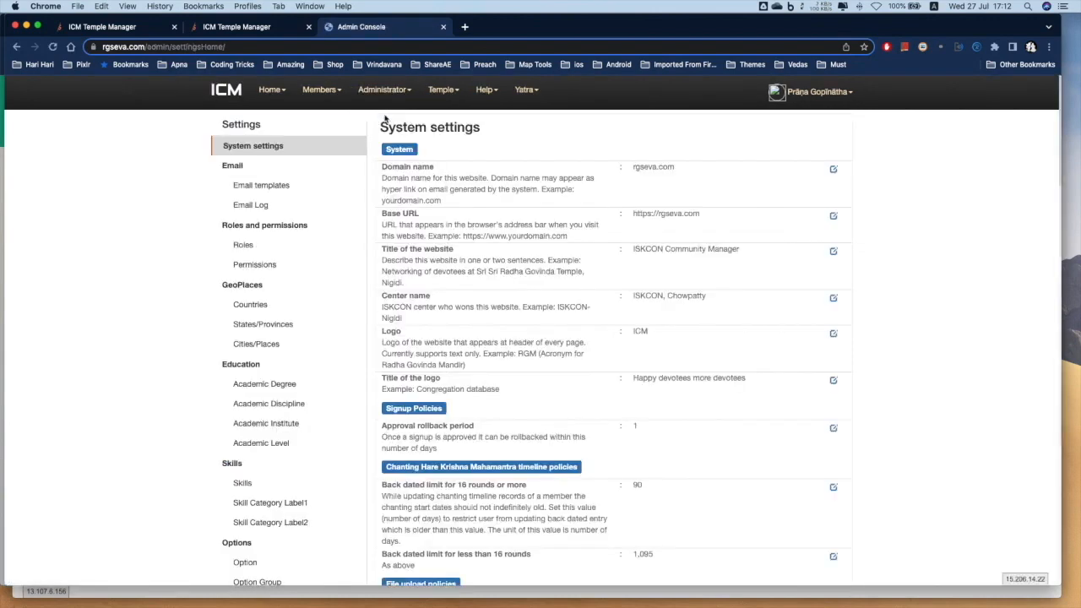
Open the Organization Departments list in settings and start a New Department form
{"action": "scroll", "coordinate": [372, 257], "scroll_direction": "down", "scroll_amount": 5}
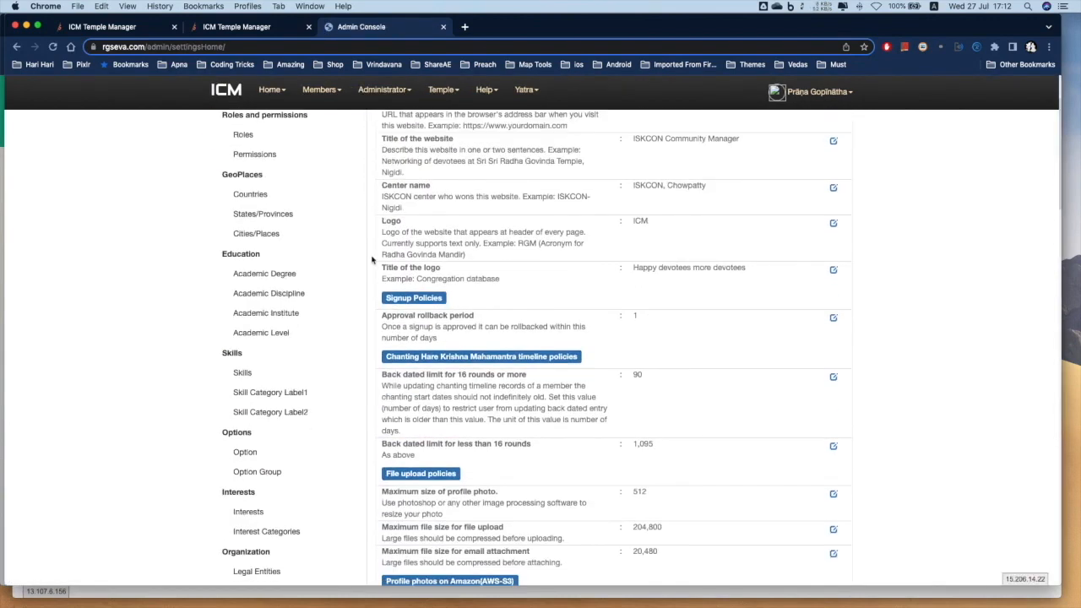
{"action": "scroll", "coordinate": [371, 259], "scroll_direction": "down", "scroll_amount": 4}
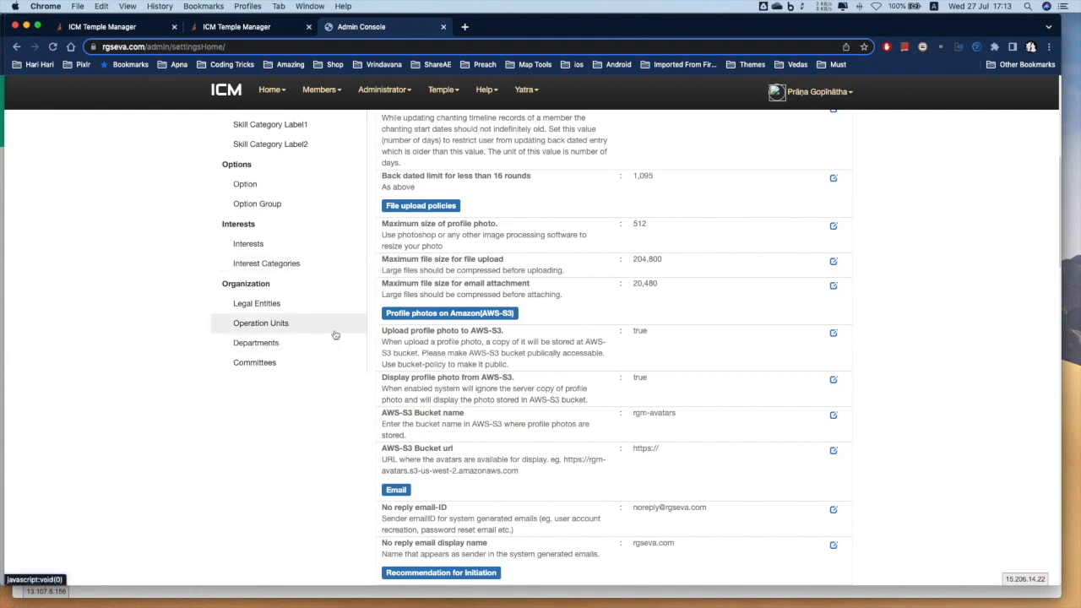
{"action": "scroll", "coordinate": [336, 332], "scroll_direction": "up", "scroll_amount": 5}
{"action": "left_click", "coordinate": [388, 97]}
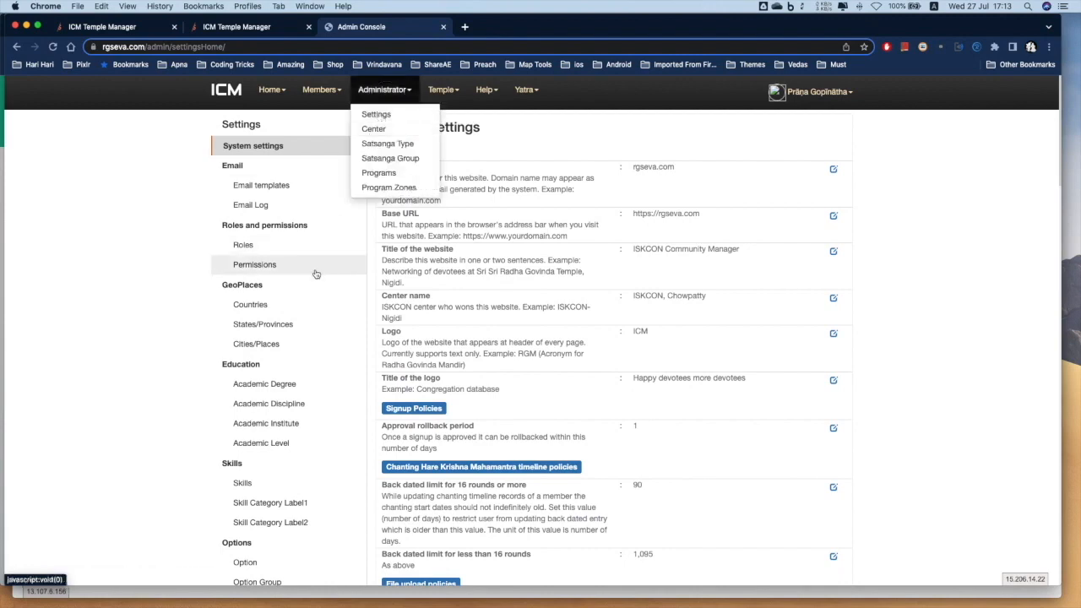
{"action": "scroll", "coordinate": [253, 295], "scroll_direction": "down", "scroll_amount": 4}
{"action": "left_click", "coordinate": [246, 390]}
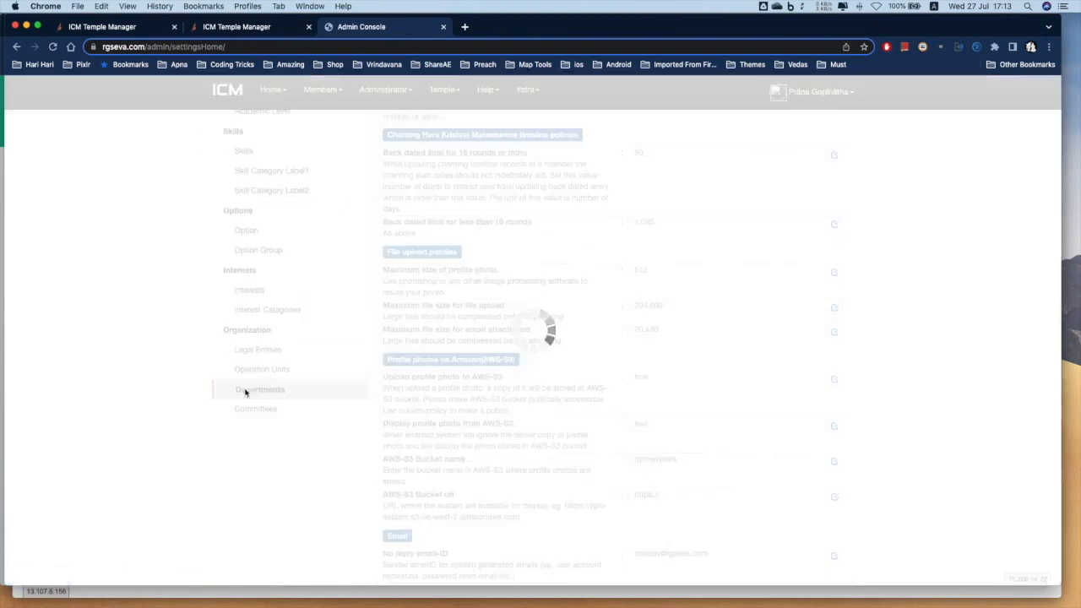
{"action": "scroll", "coordinate": [657, 398], "scroll_direction": "up", "scroll_amount": 1}
{"action": "scroll", "coordinate": [657, 399], "scroll_direction": "up", "scroll_amount": 4}
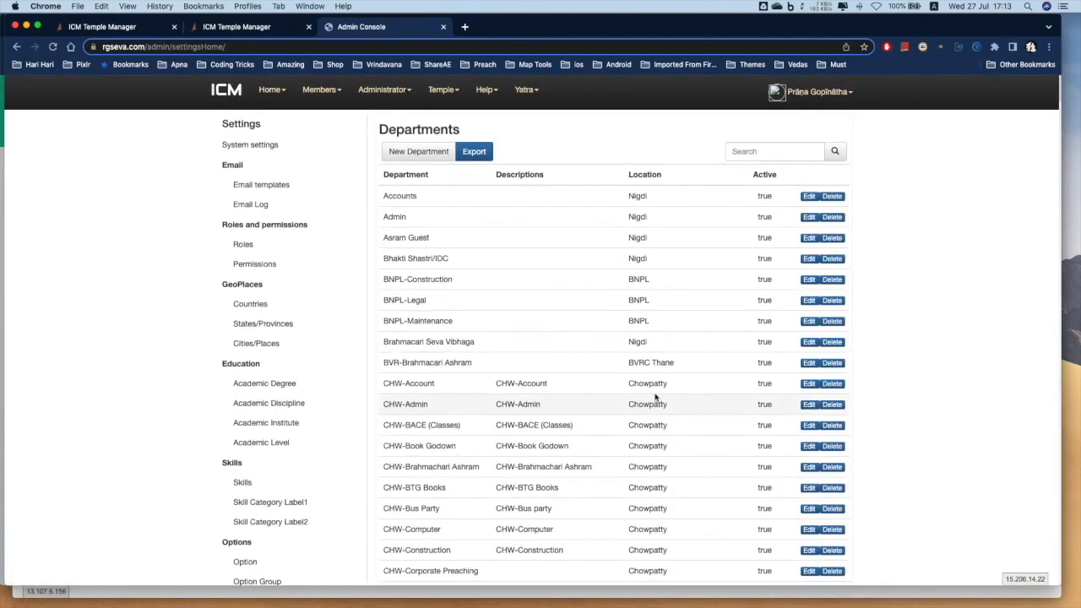
{"action": "left_click", "coordinate": [415, 151]}
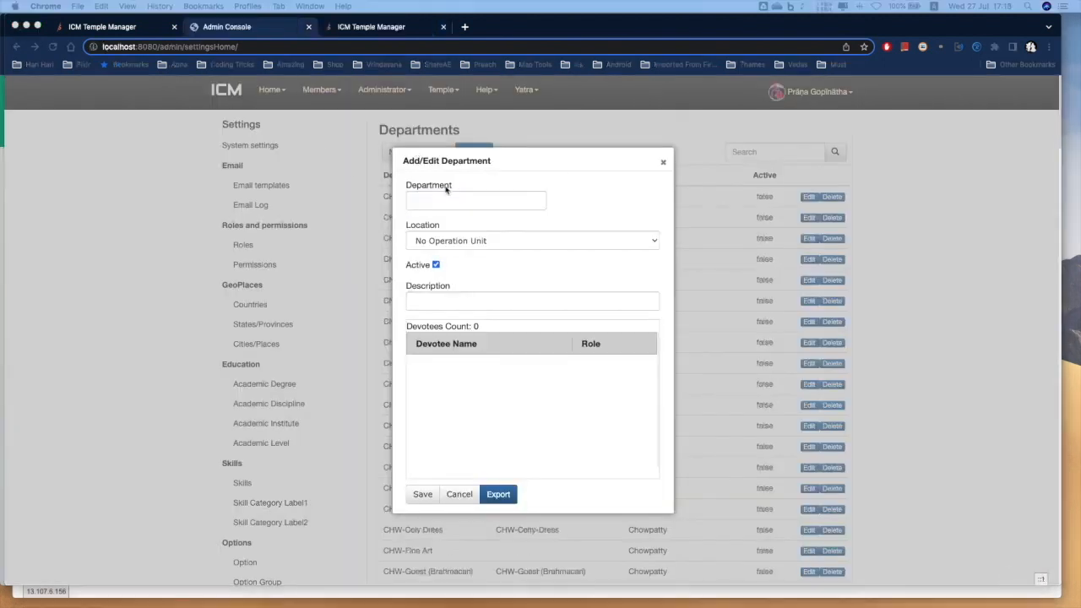
Save a new department NSK-Maintenance, location Liabilities, with NSK-Maintenance copied into its description
{"action": "left_click", "coordinate": [448, 201]}
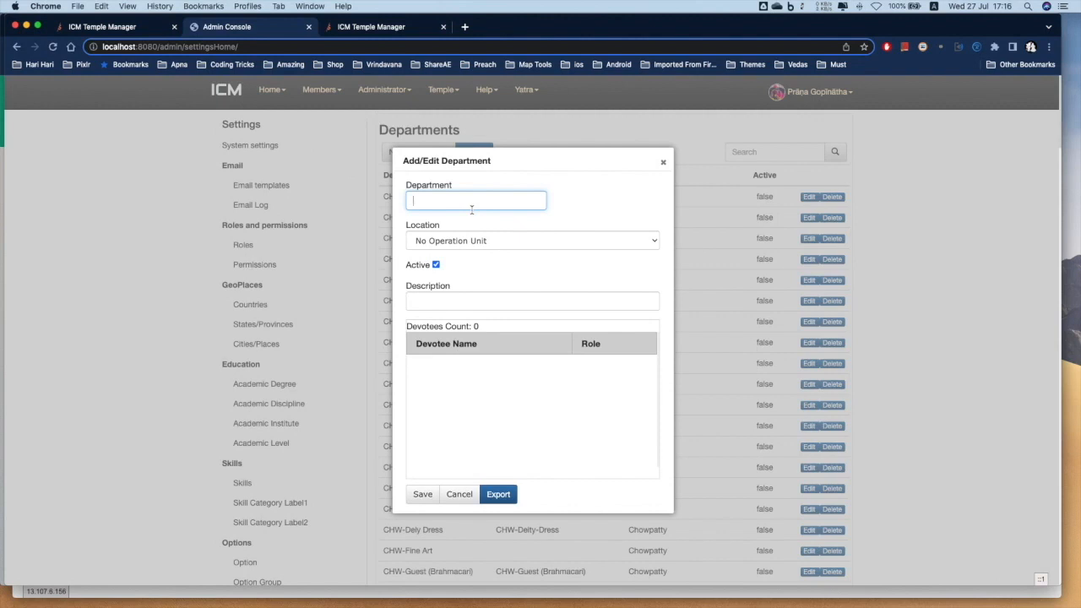
{"action": "left_click_drag", "start_coordinate": [484, 164], "coordinate": [598, 175]}
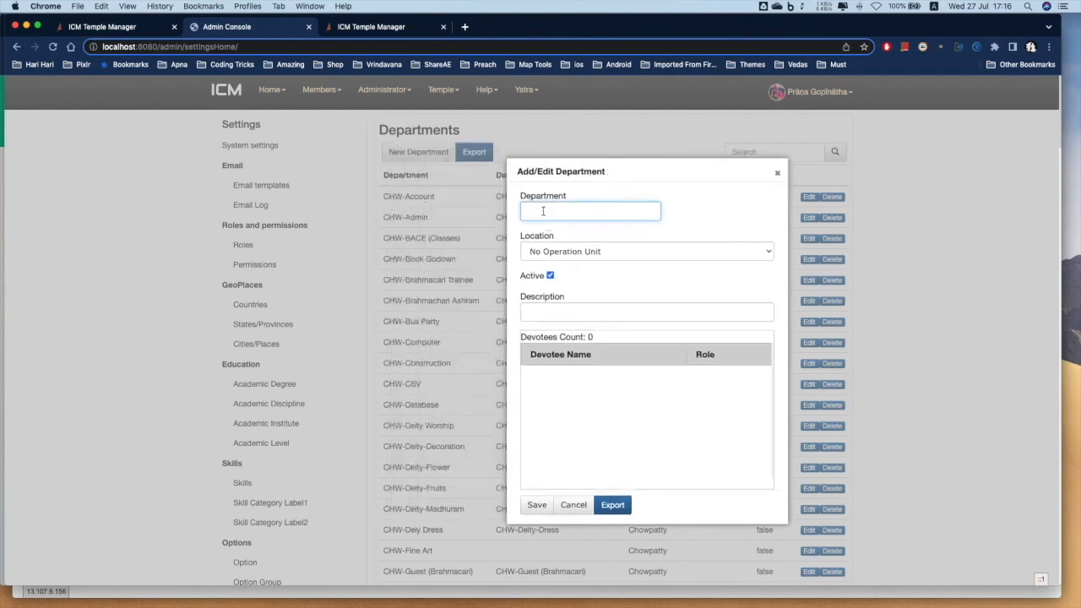
{"action": "left_click", "coordinate": [544, 211]}
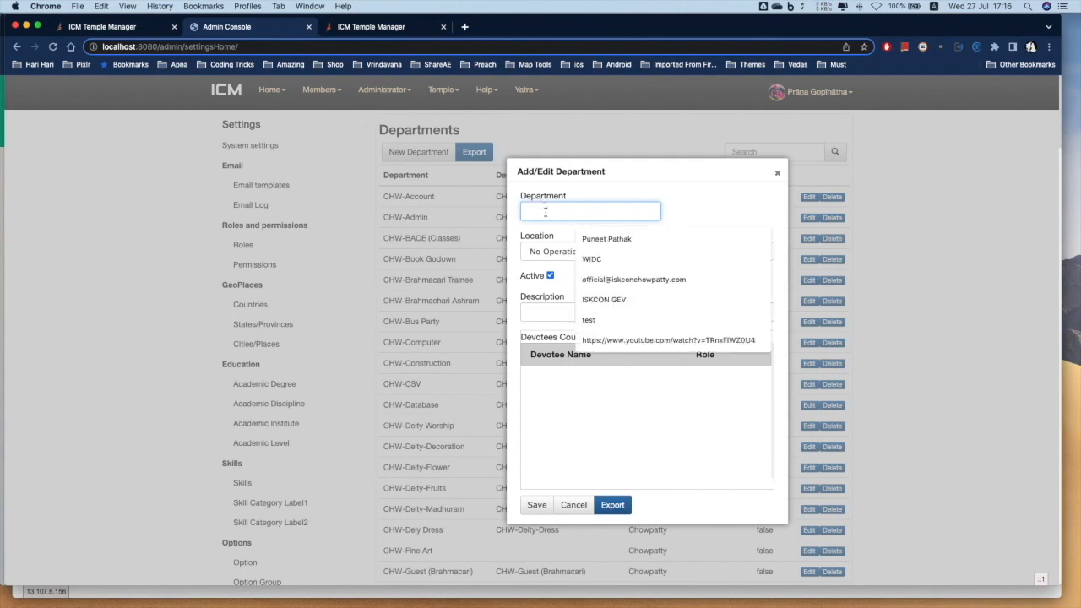
{"action": "type", "text": "NSK-Maintenance"}
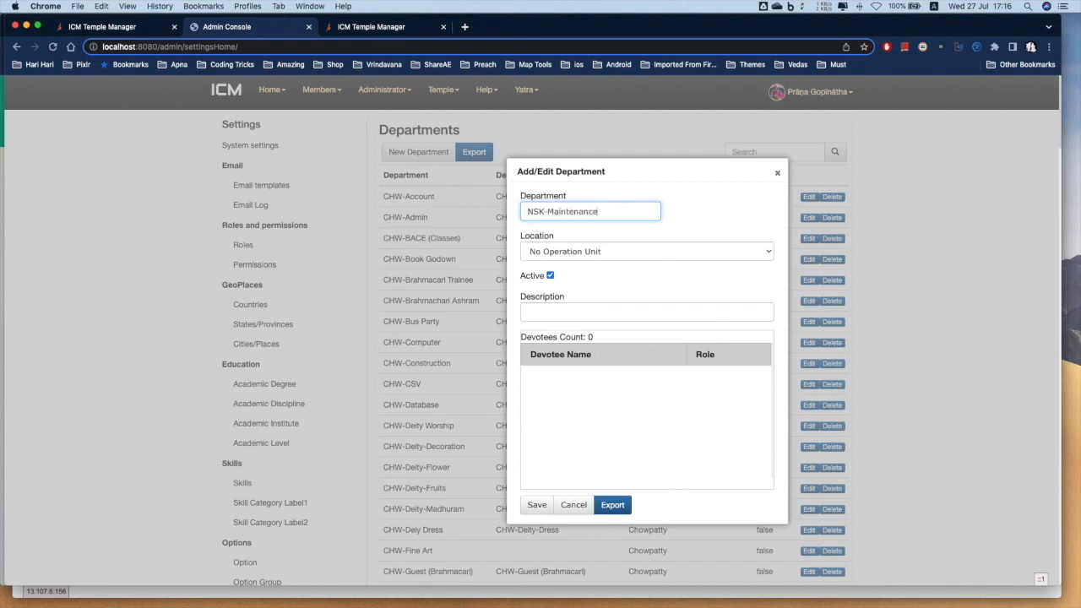
{"action": "left_click", "coordinate": [567, 251]}
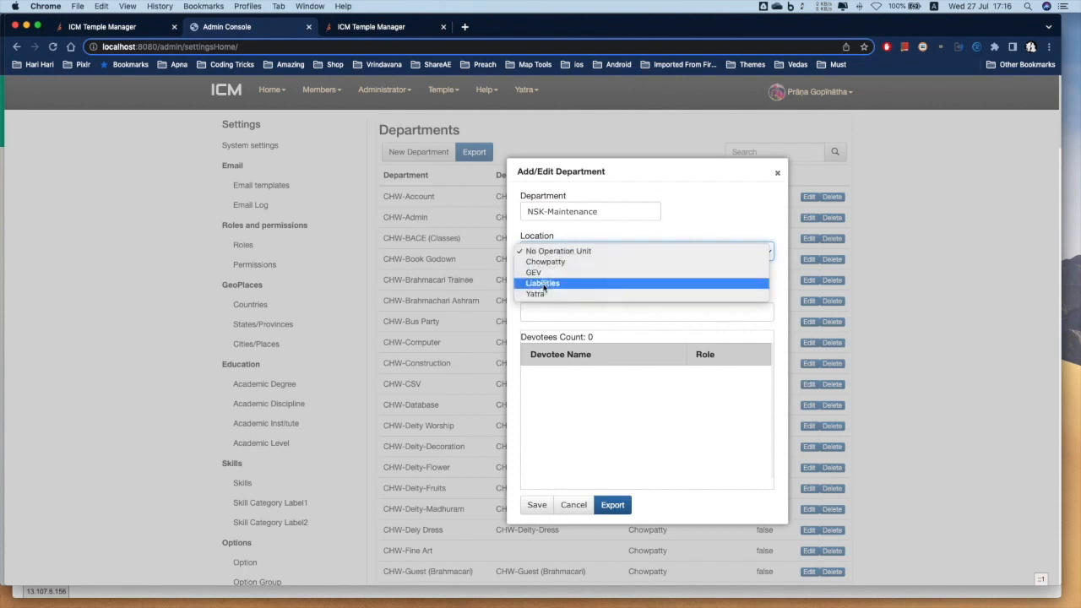
{"action": "left_click", "coordinate": [543, 284]}
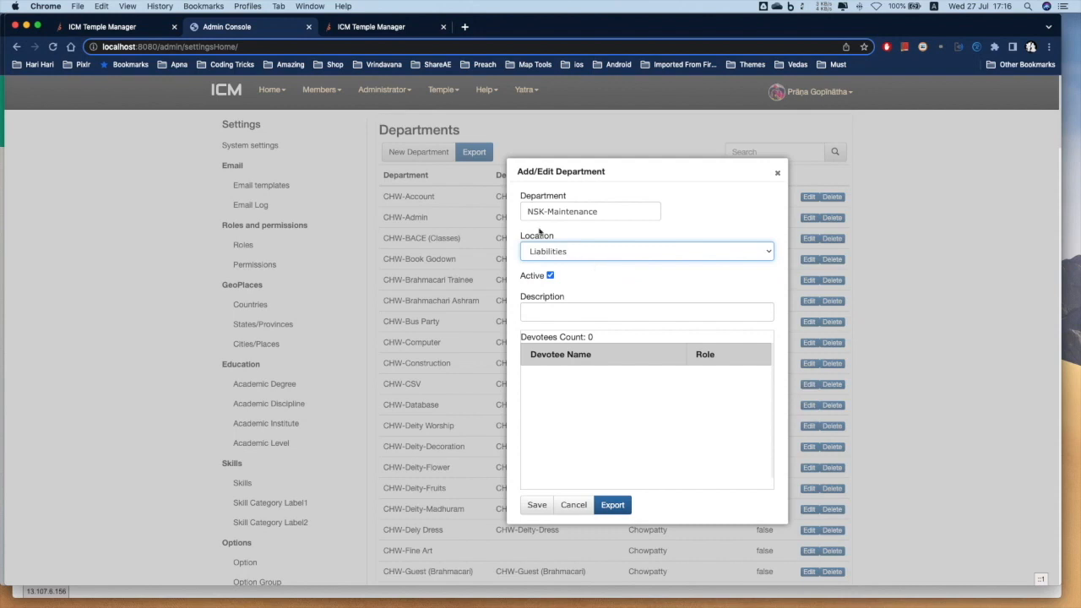
{"action": "left_click", "coordinate": [550, 309]}
{"action": "left_click_drag", "start_coordinate": [598, 211], "coordinate": [476, 216]}
{"action": "key", "text": "super+c"}
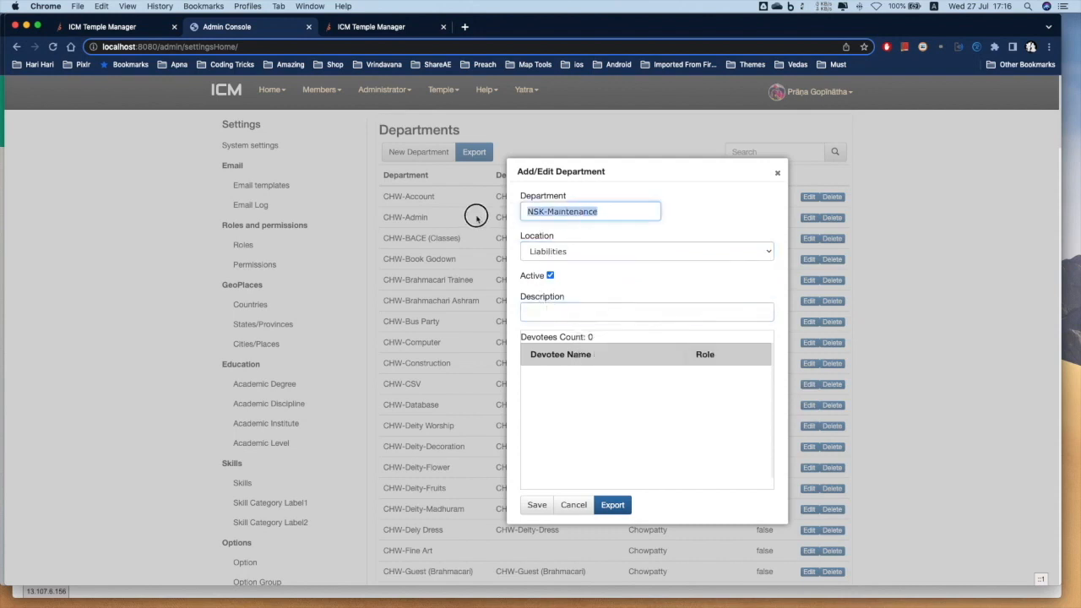
{"action": "left_click", "coordinate": [564, 314]}
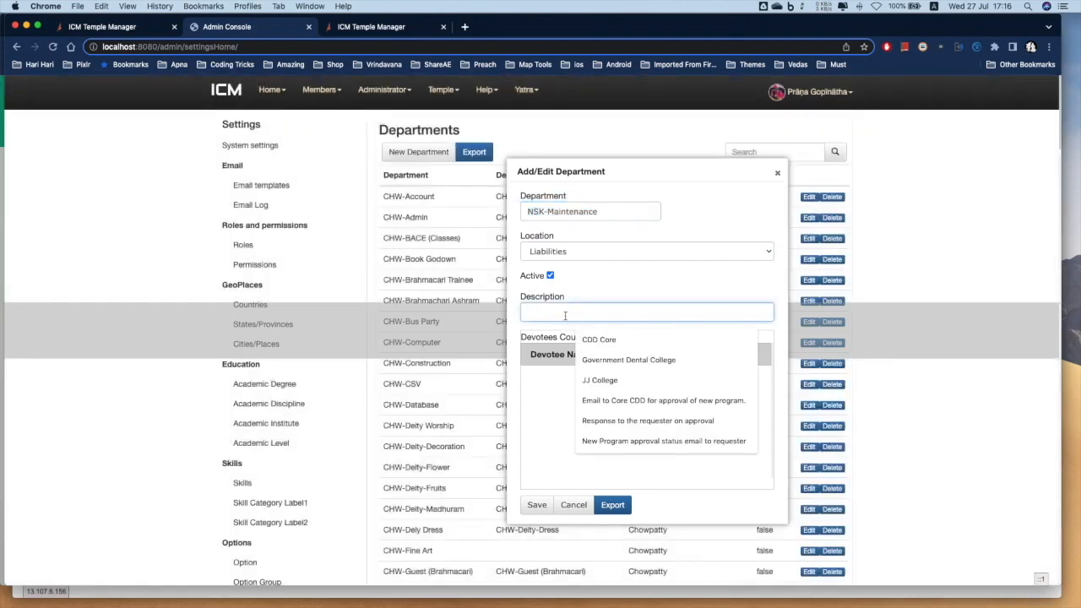
{"action": "key", "text": "super+v"}
{"action": "left_click", "coordinate": [534, 505]}
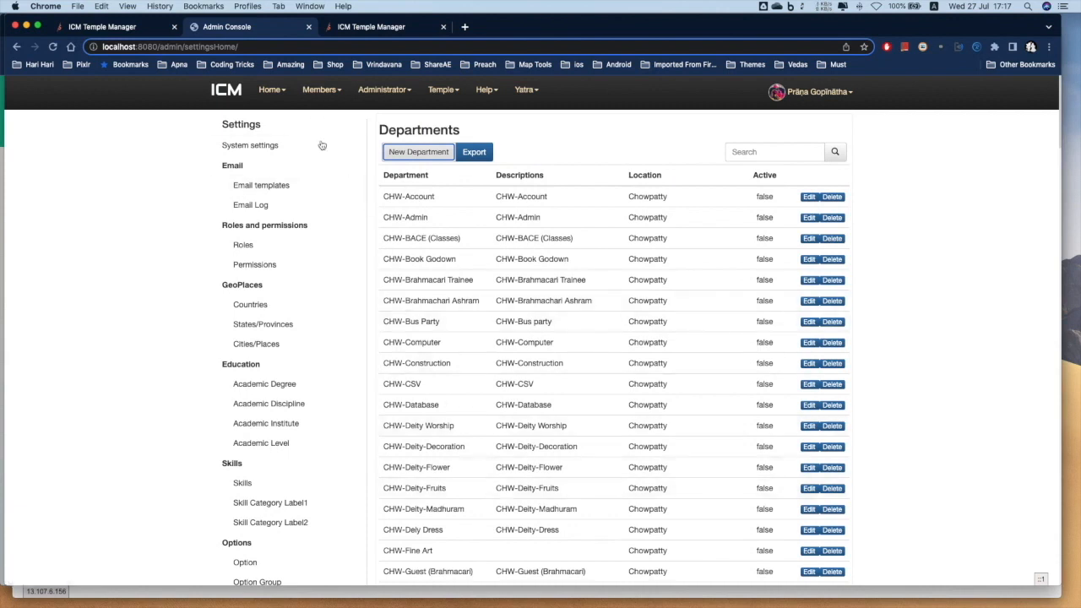
Search All members for the devotee's name and open the matching member's profile in a new tab
{"action": "left_click", "coordinate": [322, 90]}
{"action": "left_click", "coordinate": [327, 115]}
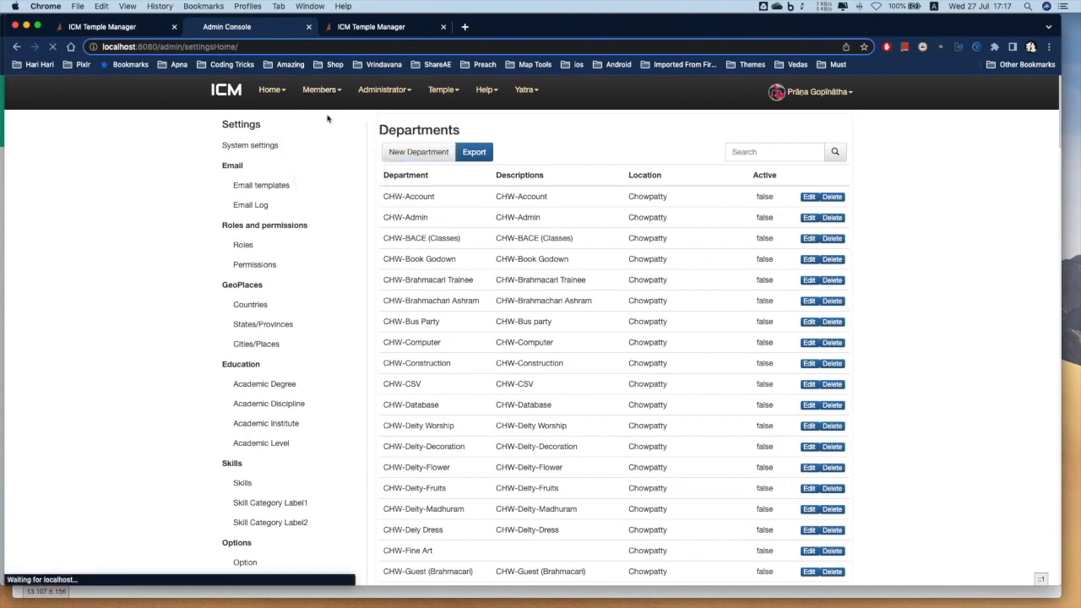
{"action": "left_click", "coordinate": [759, 155]}
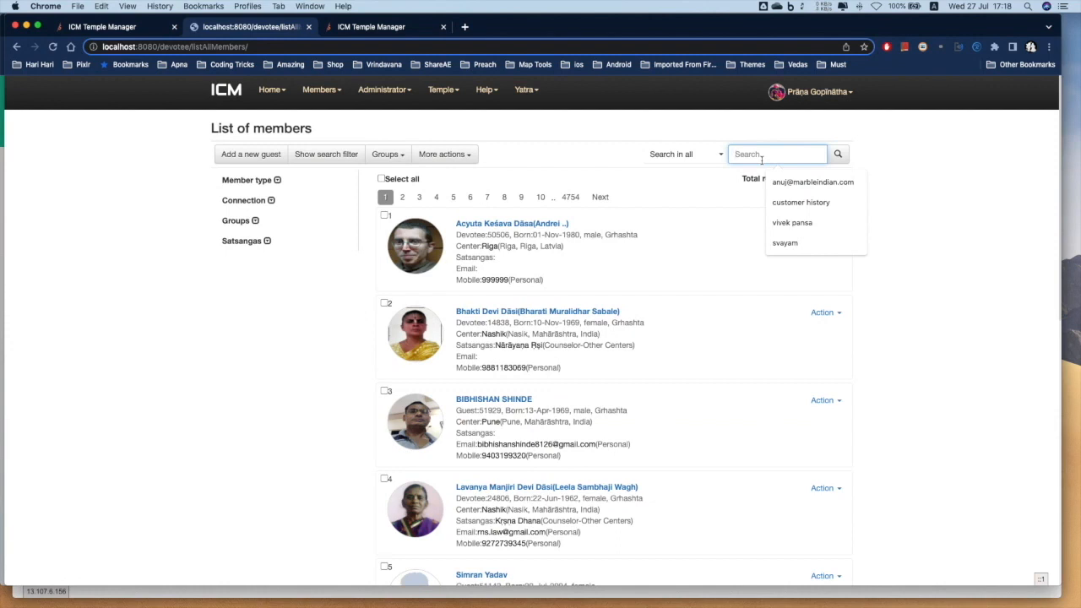
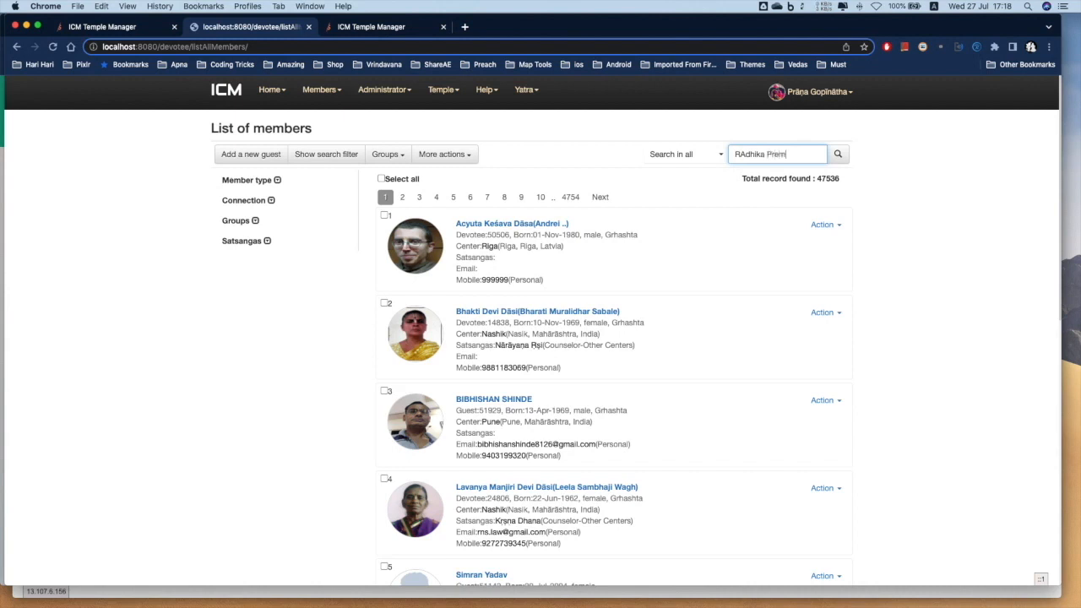
{"action": "key", "text": "Return"}
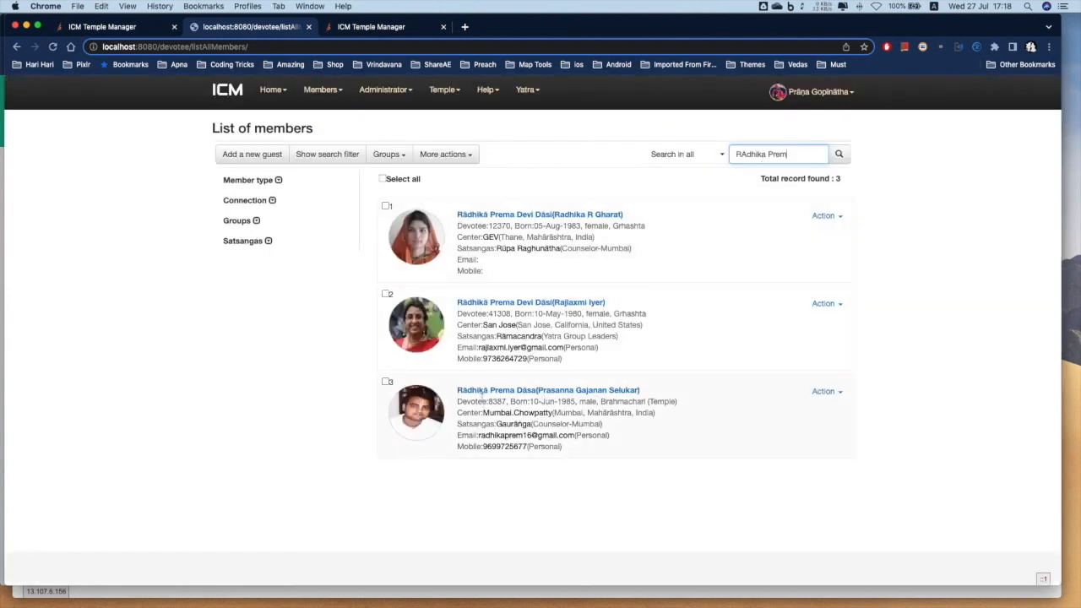
{"action": "left_click", "coordinate": [481, 390]}
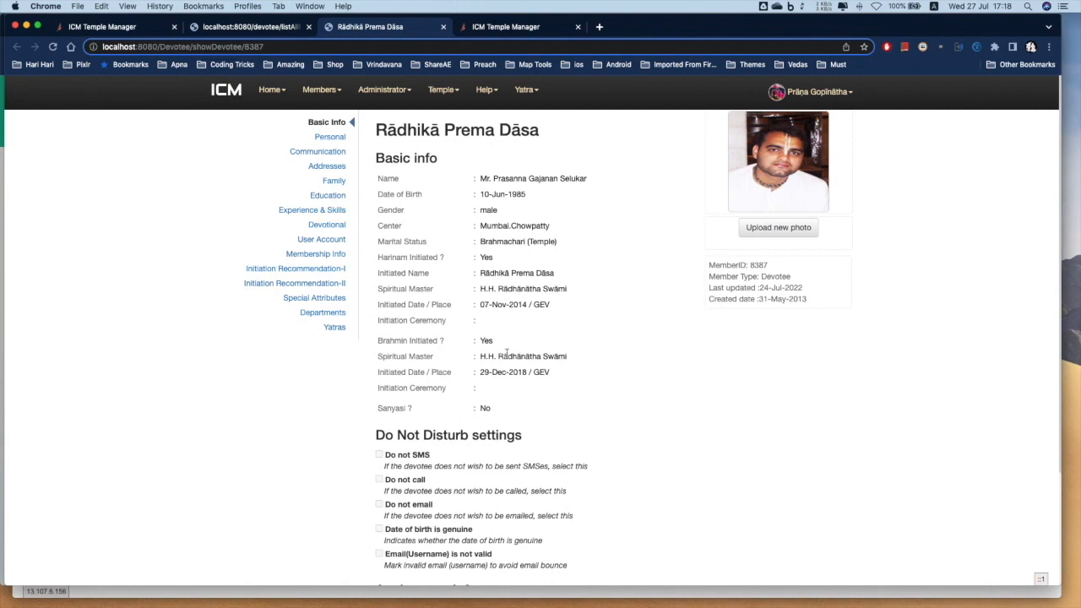
Start a new Department Info record and choose the NSK-Maintenance-Liabilities department
{"action": "left_click", "coordinate": [331, 314]}
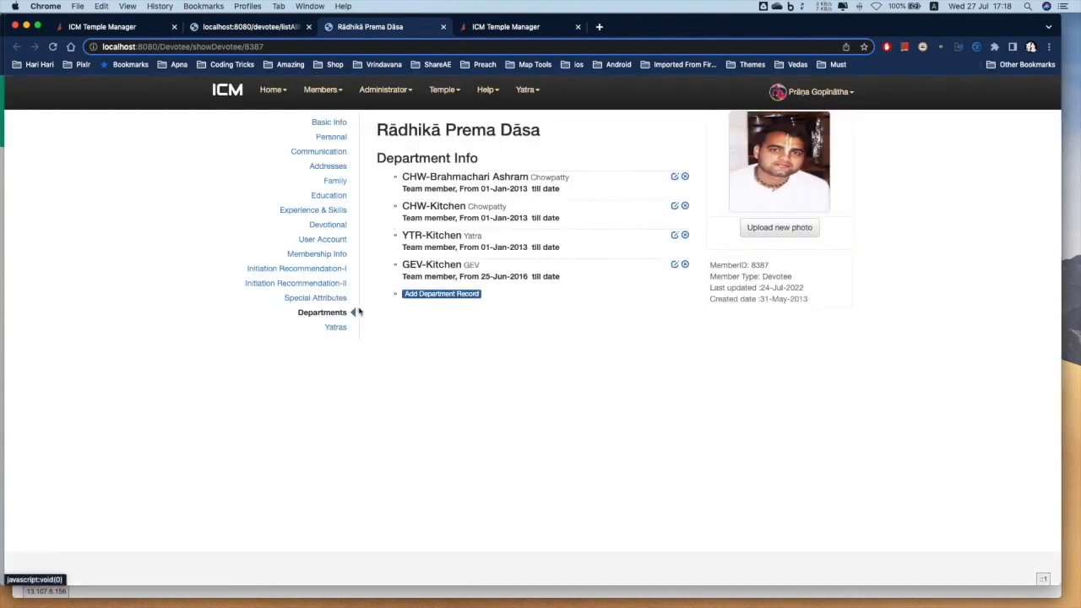
{"action": "left_click", "coordinate": [435, 295]}
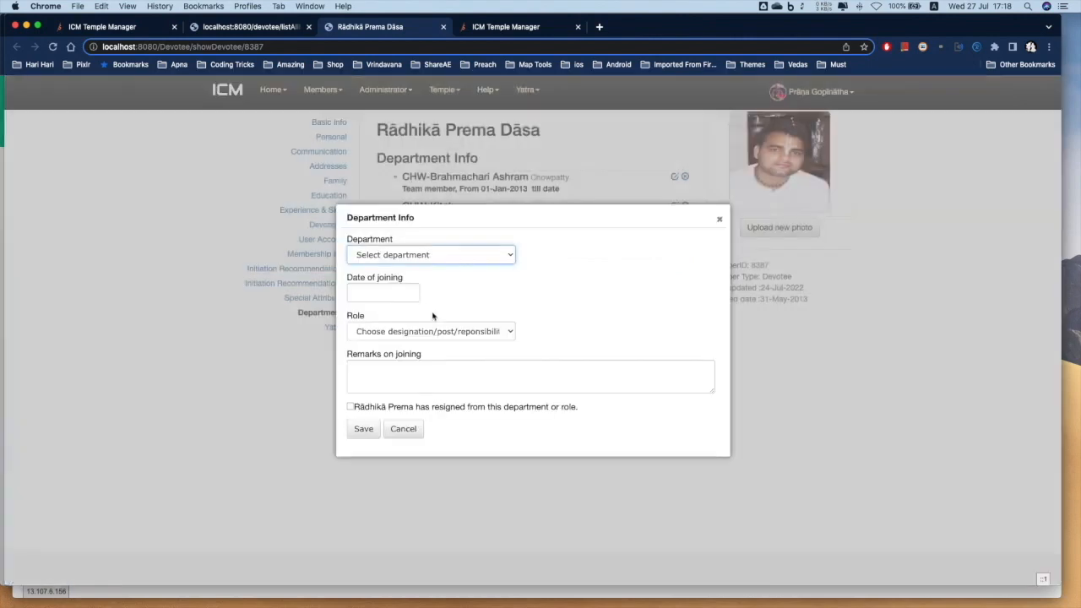
{"action": "left_click", "coordinate": [429, 257]}
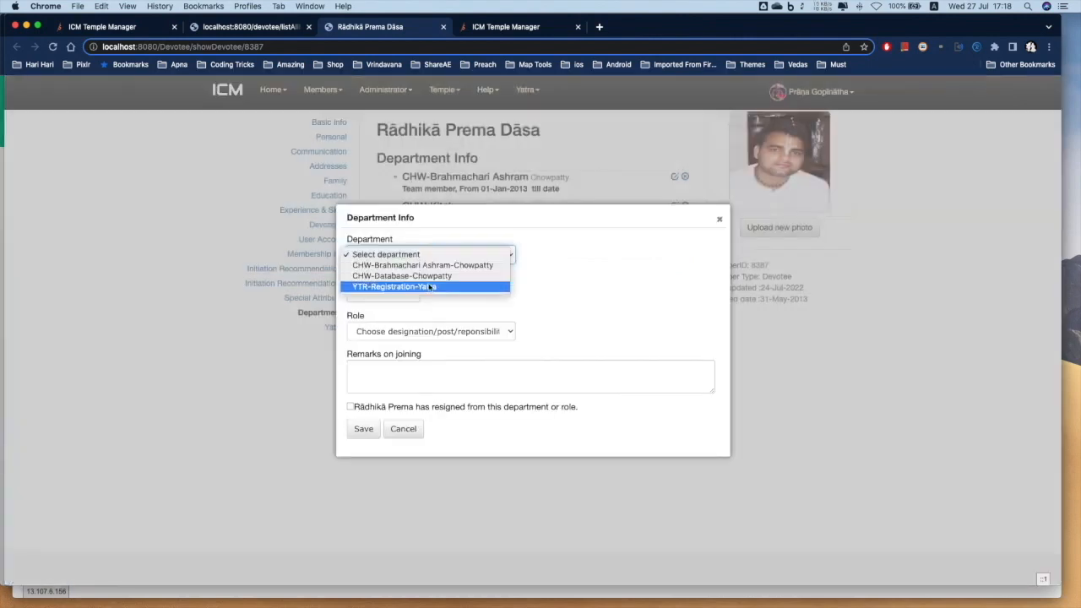
{"action": "left_click", "coordinate": [541, 292]}
{"action": "left_click", "coordinate": [719, 219]}
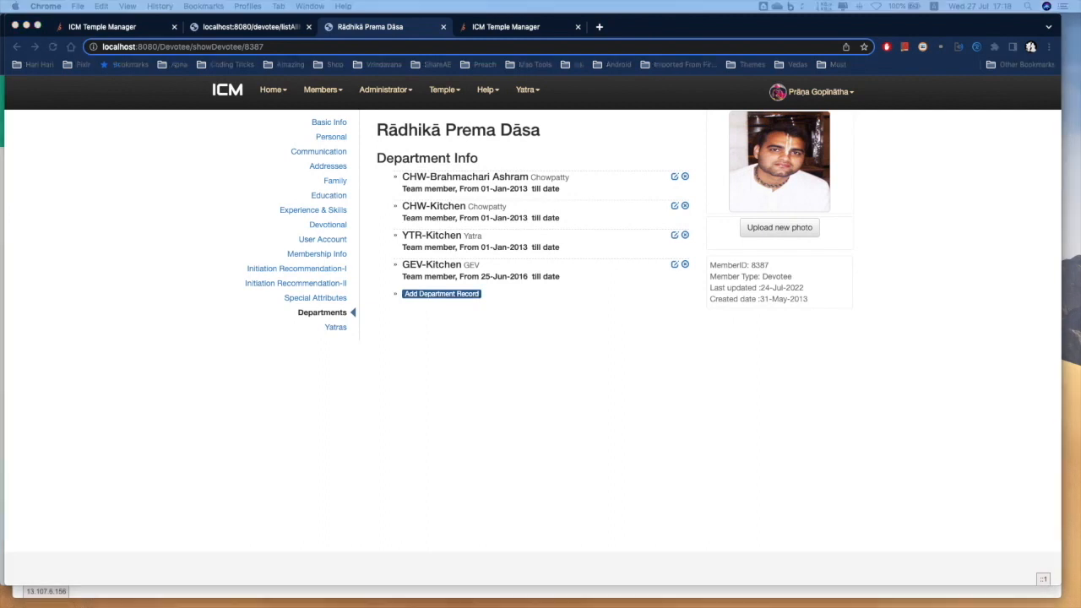
{"action": "left_click", "coordinate": [441, 294]}
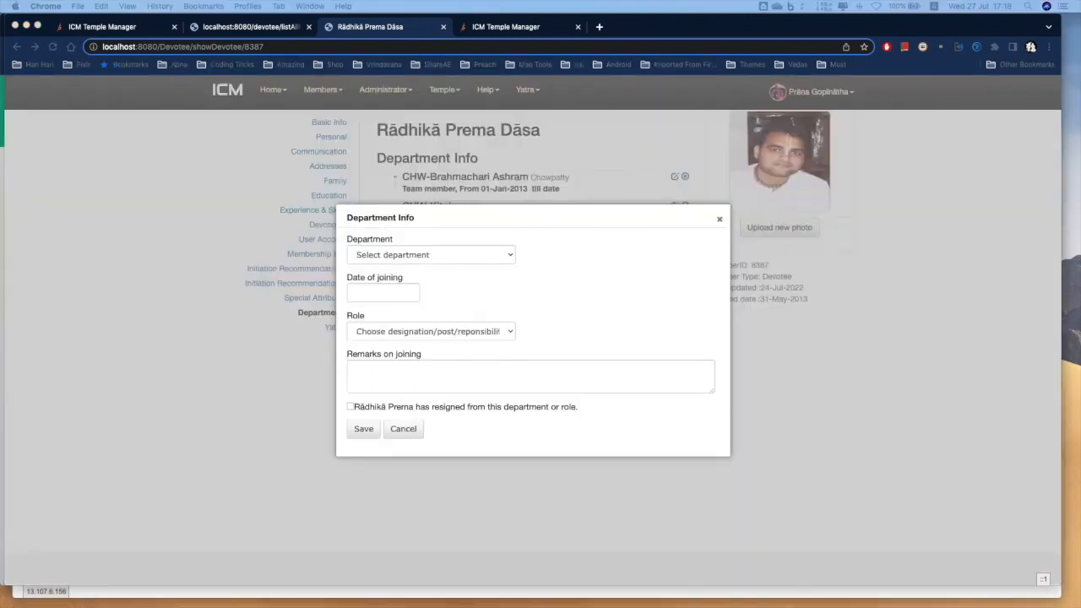
{"action": "left_click", "coordinate": [411, 260]}
{"action": "left_click", "coordinate": [412, 260]}
{"action": "scroll", "coordinate": [410, 378], "scroll_direction": "down", "scroll_amount": 5}
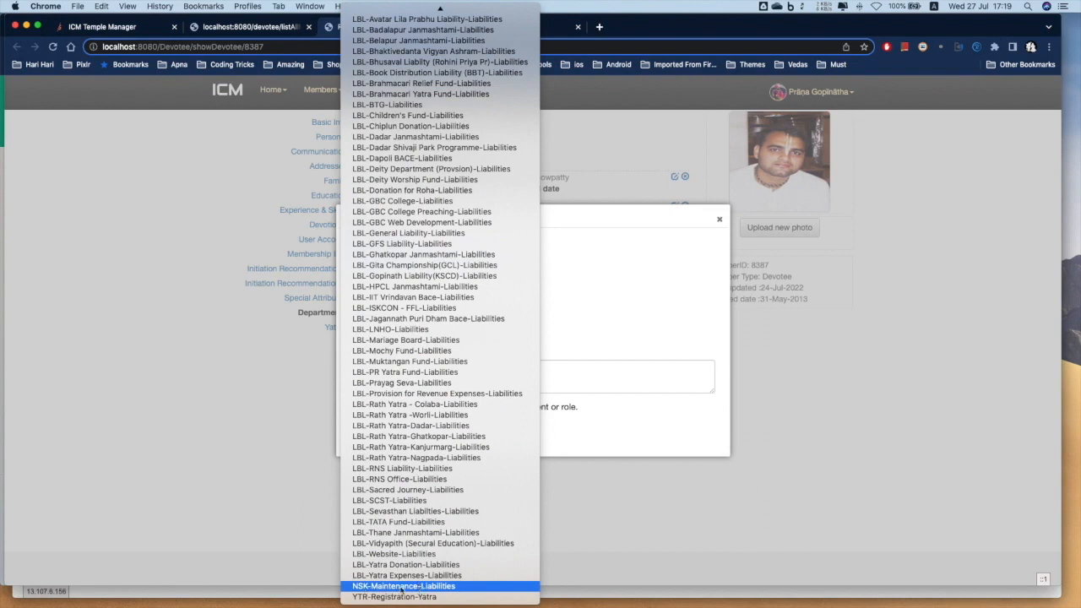
{"action": "left_click", "coordinate": [412, 589]}
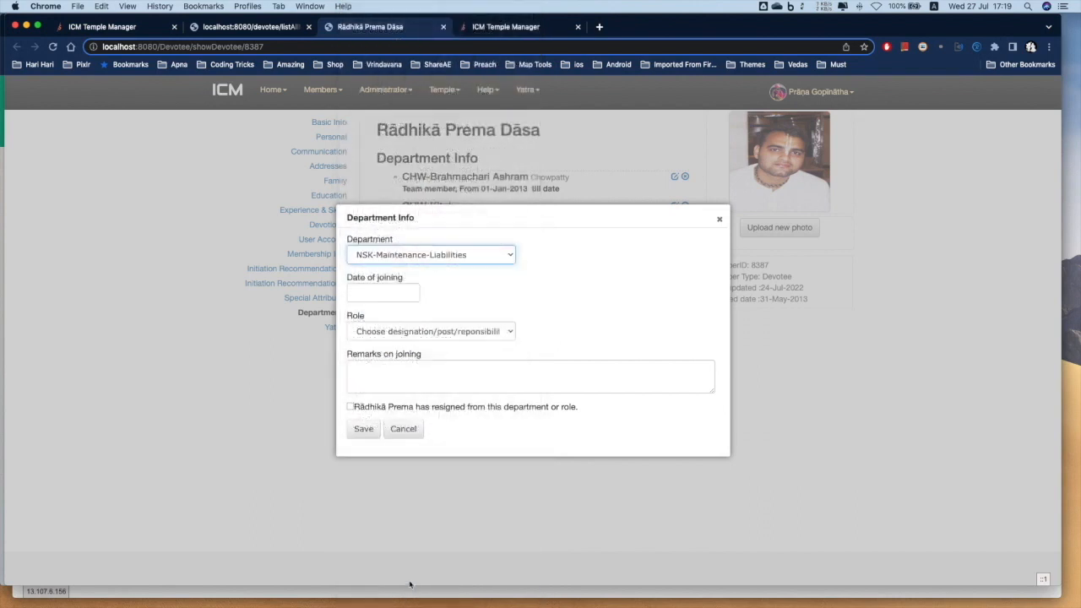
Set joining date 01-Jul-2022 and role Team member, then save the department record
{"action": "left_click", "coordinate": [372, 294]}
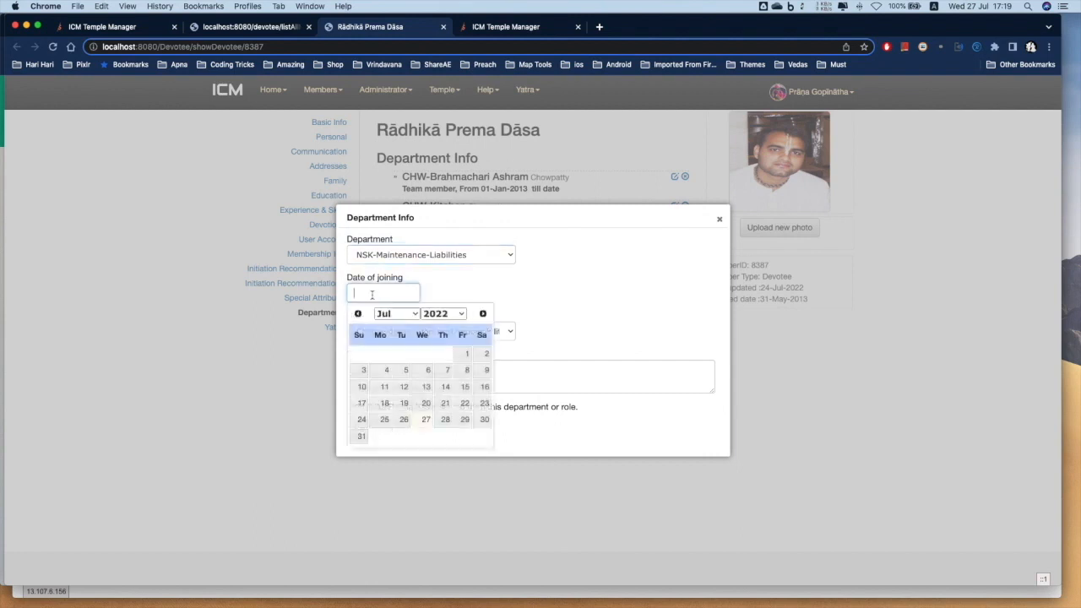
{"action": "left_click", "coordinate": [467, 354]}
{"action": "left_click", "coordinate": [384, 332]}
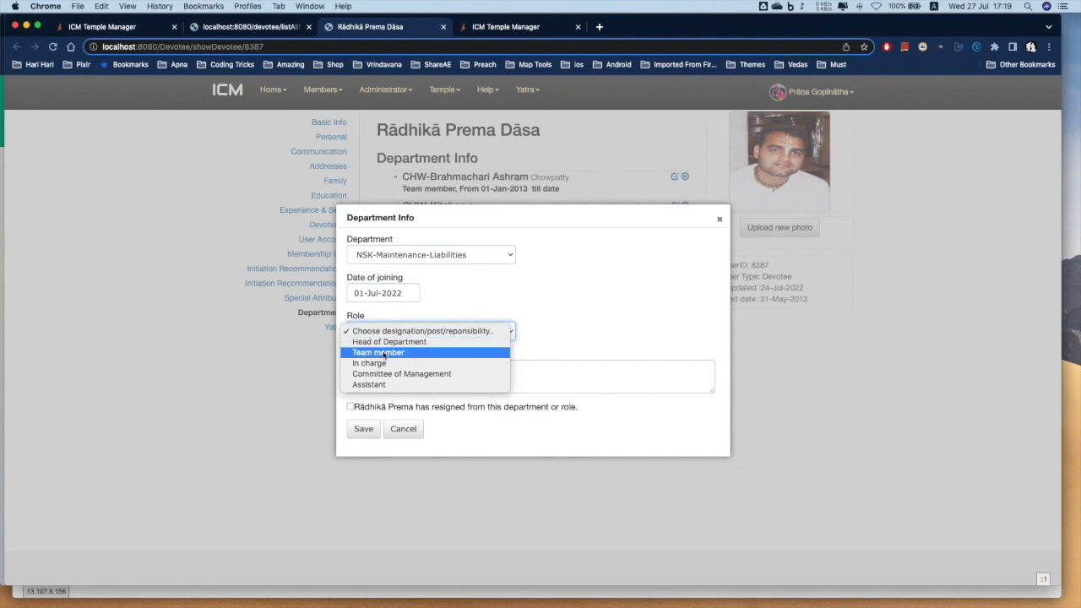
{"action": "left_click", "coordinate": [384, 352]}
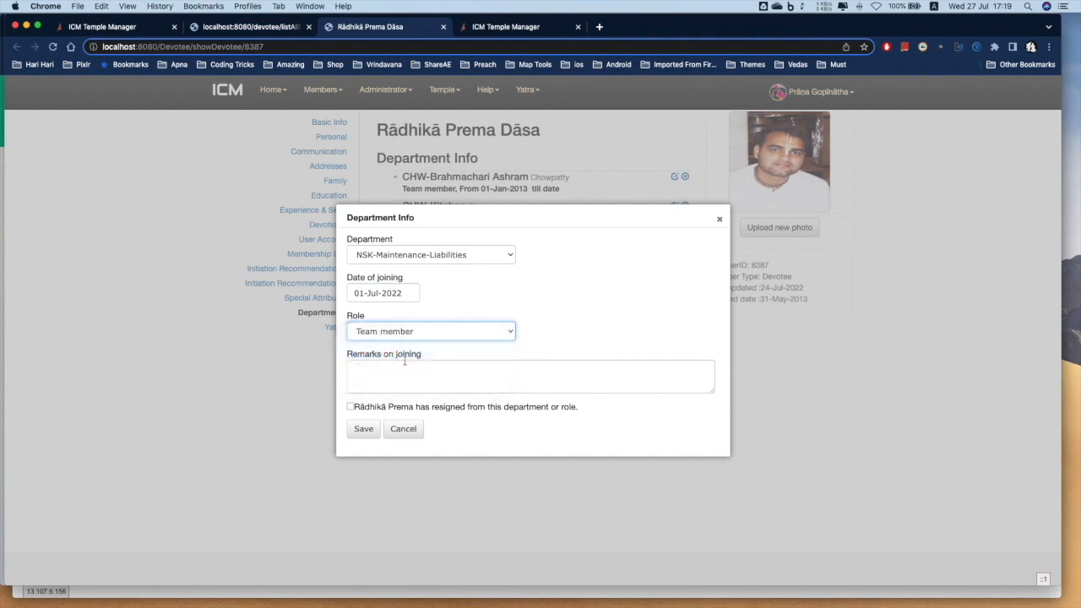
{"action": "left_click", "coordinate": [364, 431]}
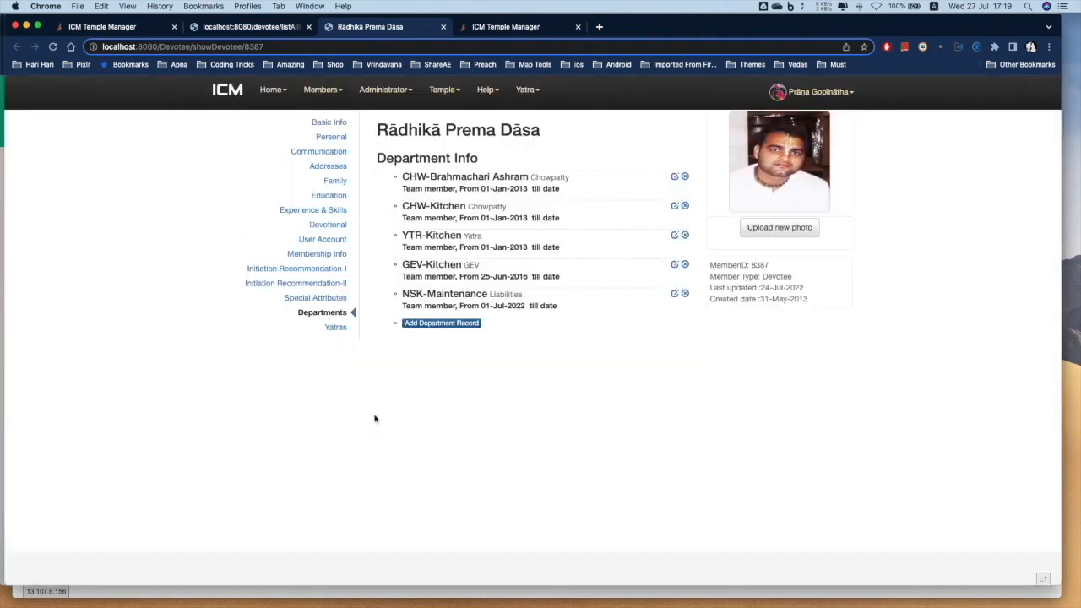
{"action": "left_click_drag", "start_coordinate": [409, 295], "coordinate": [510, 295]}
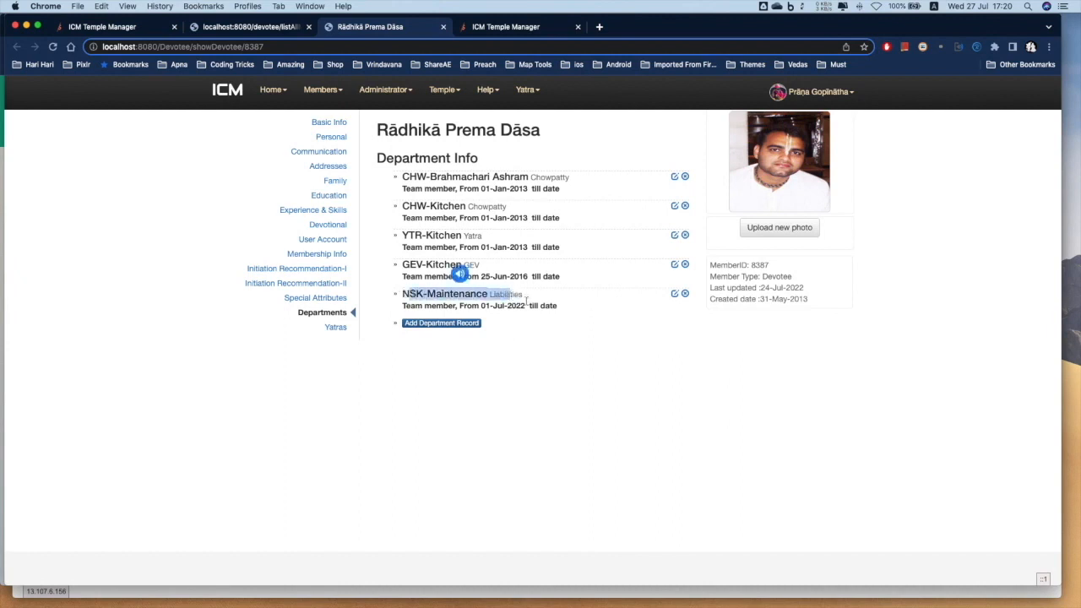
{"action": "left_click", "coordinate": [529, 304]}
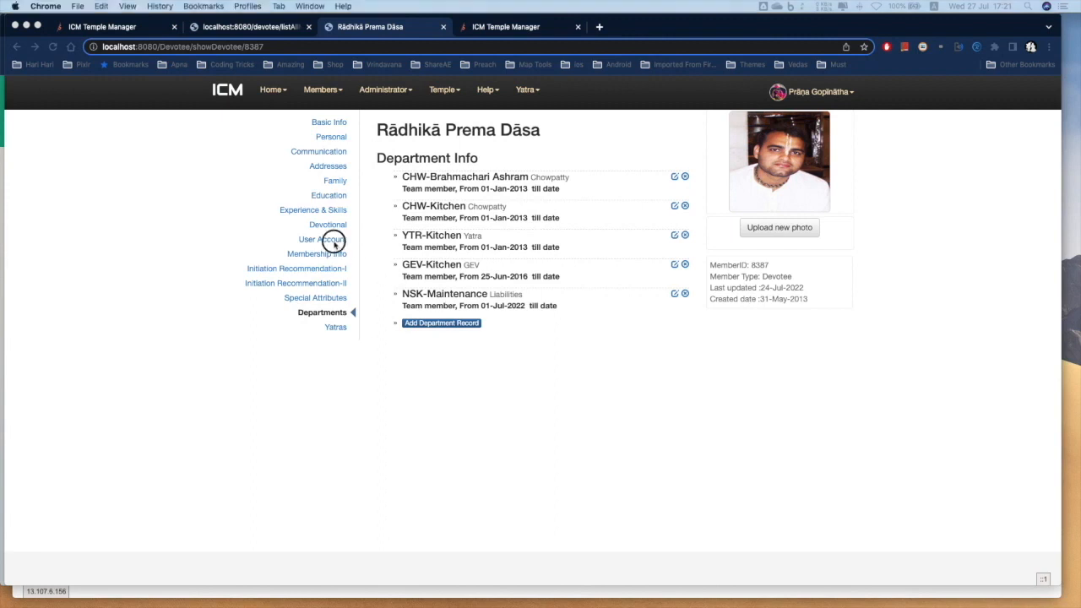
In the member's User Account, tick the Account payment requester - internal transfer role
{"action": "left_click", "coordinate": [329, 241]}
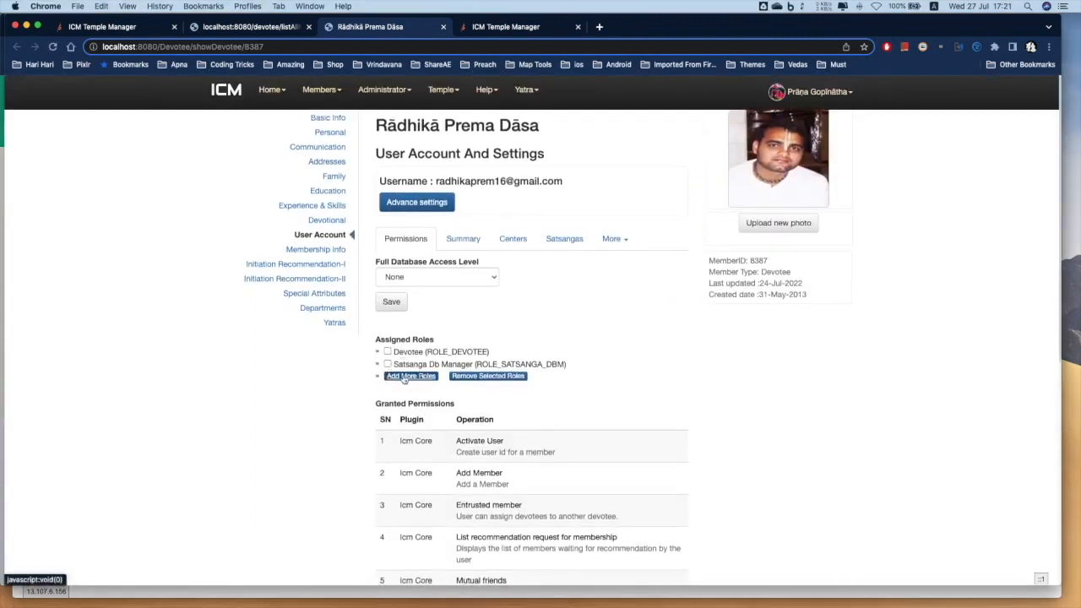
{"action": "left_click", "coordinate": [405, 376]}
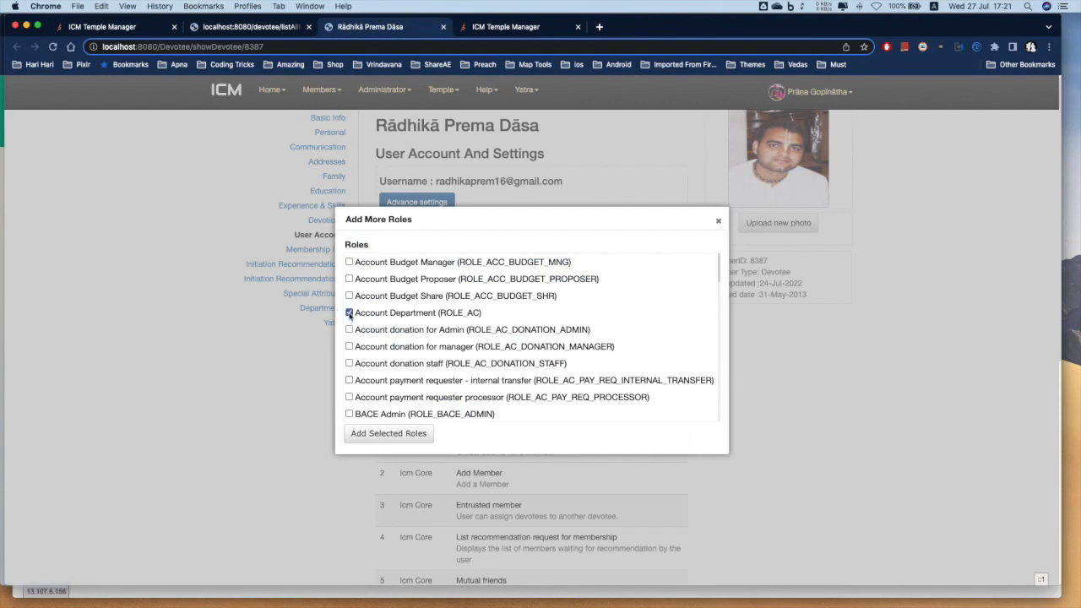
{"action": "scroll", "coordinate": [352, 355], "scroll_direction": "down", "scroll_amount": 1}
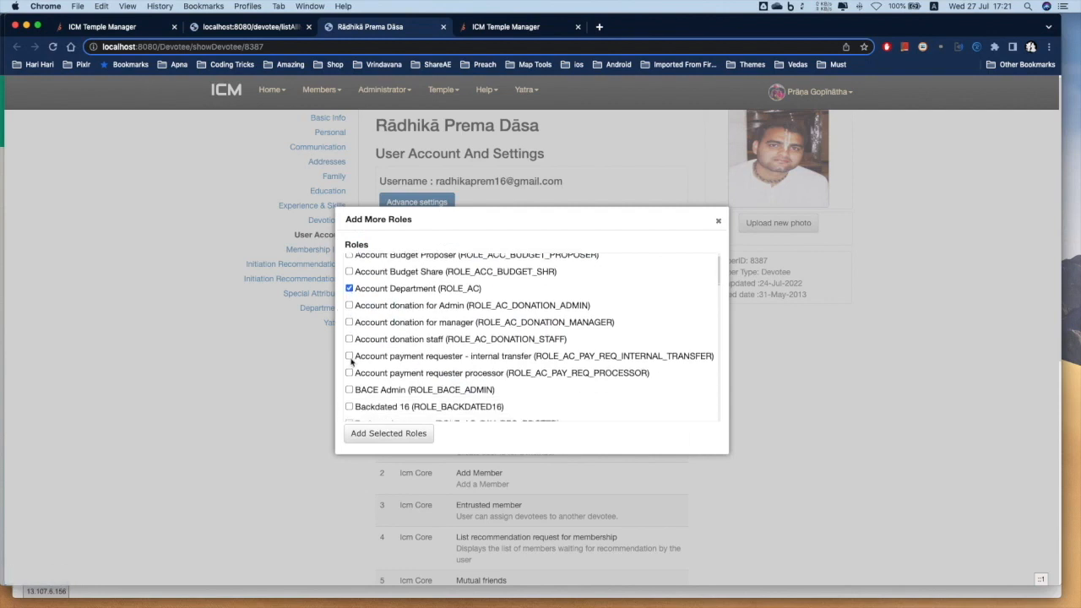
{"action": "left_click", "coordinate": [349, 357]}
{"action": "scroll", "coordinate": [354, 361], "scroll_direction": "down", "scroll_amount": 1}
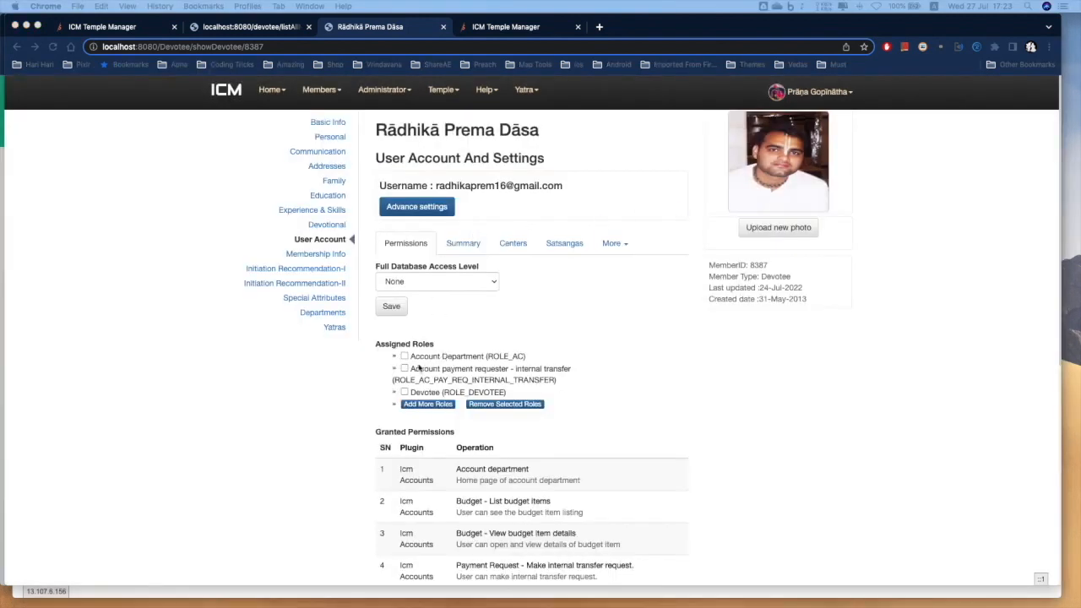
{"action": "left_click", "coordinate": [416, 364]}
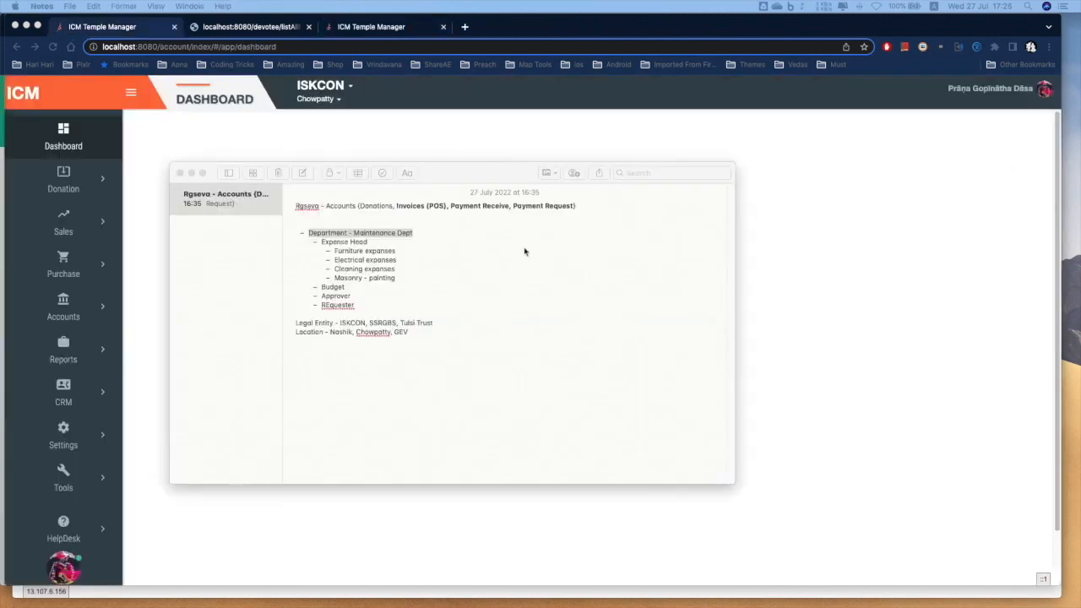
Bold the 'Department - Maintenance Dept' line in the planning note
{"action": "left_click", "coordinate": [352, 232]}
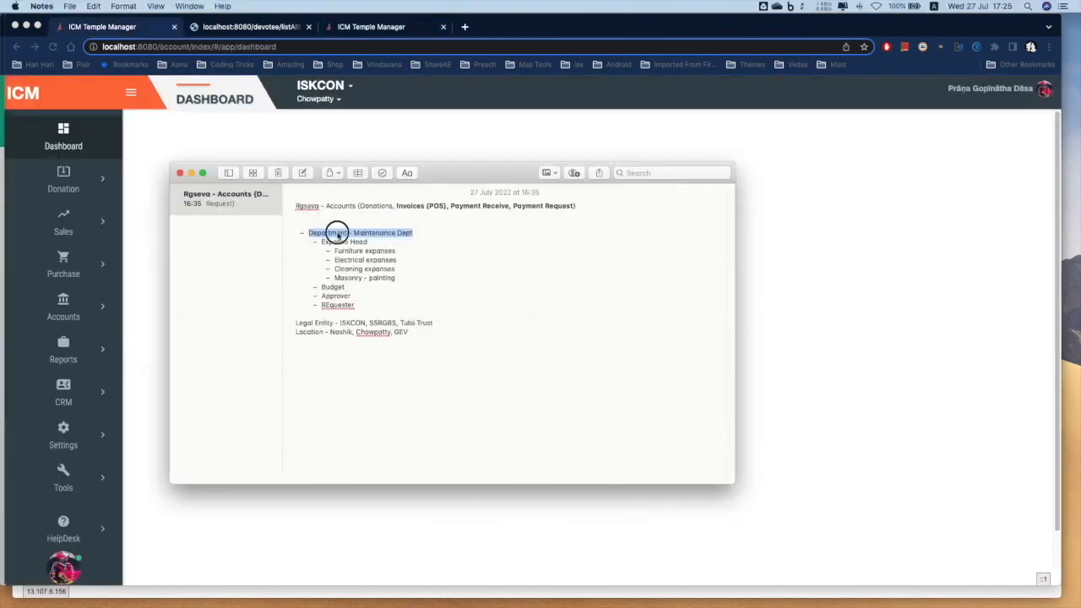
{"action": "left_click_drag", "start_coordinate": [306, 232], "coordinate": [415, 228]}
{"action": "left_click", "coordinate": [417, 229]}
{"action": "left_click_drag", "start_coordinate": [415, 231], "coordinate": [307, 229]}
{"action": "key", "text": "super+b"}
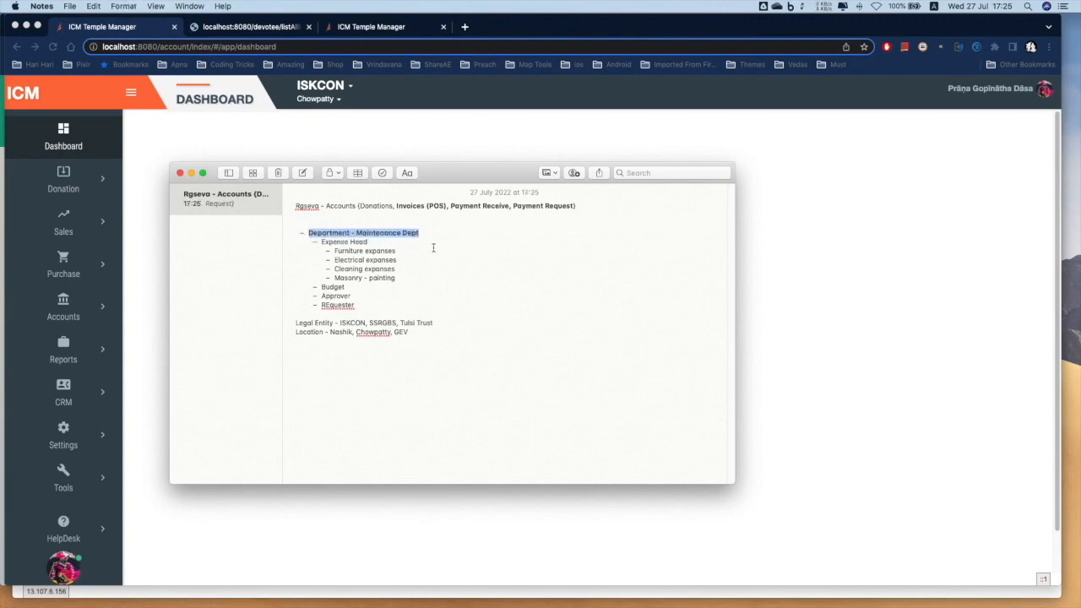
{"action": "left_click", "coordinate": [438, 235]}
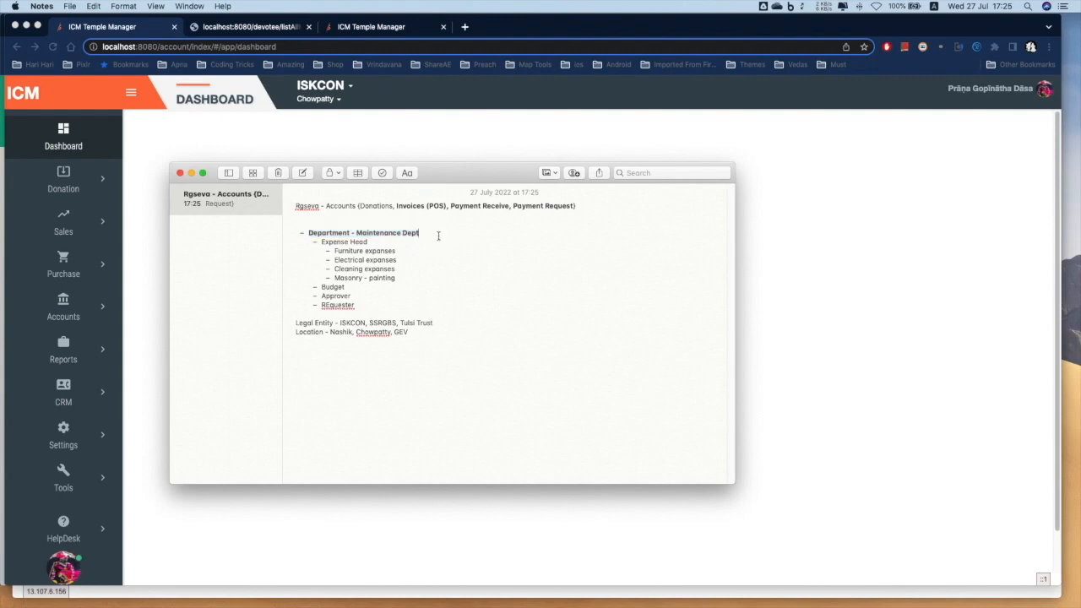
Bold the word Requester in the note
{"action": "triple_click", "coordinate": [352, 306]}
{"action": "double_click", "coordinate": [351, 306]}
{"action": "left_click_drag", "start_coordinate": [352, 306], "coordinate": [321, 305]}
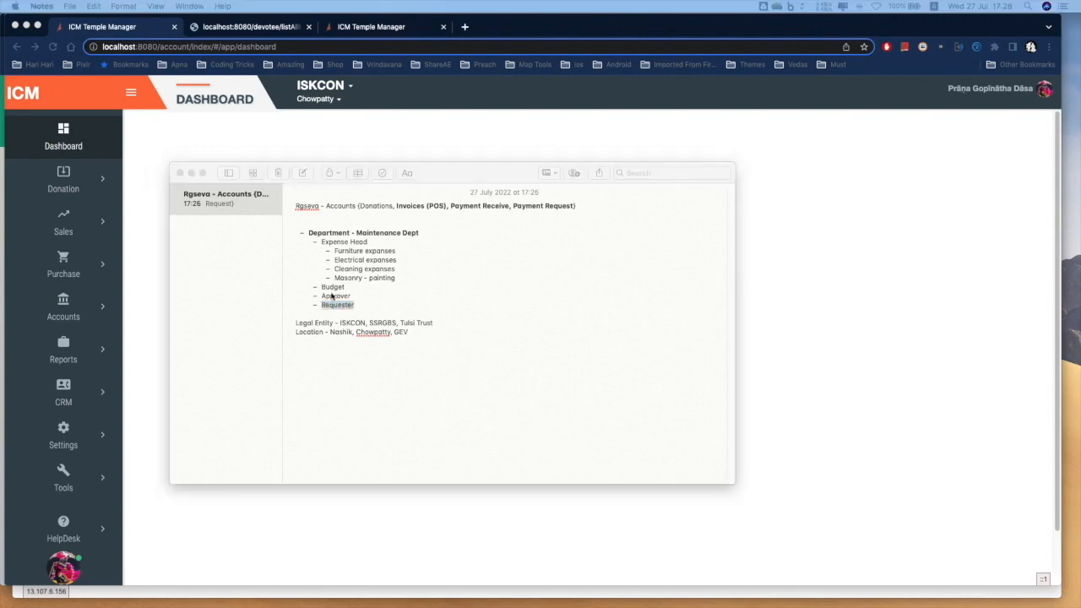
{"action": "left_click", "coordinate": [355, 311]}
{"action": "left_click", "coordinate": [358, 307]}
{"action": "left_click_drag", "start_coordinate": [358, 306], "coordinate": [321, 309]}
{"action": "key", "text": "super+b"}
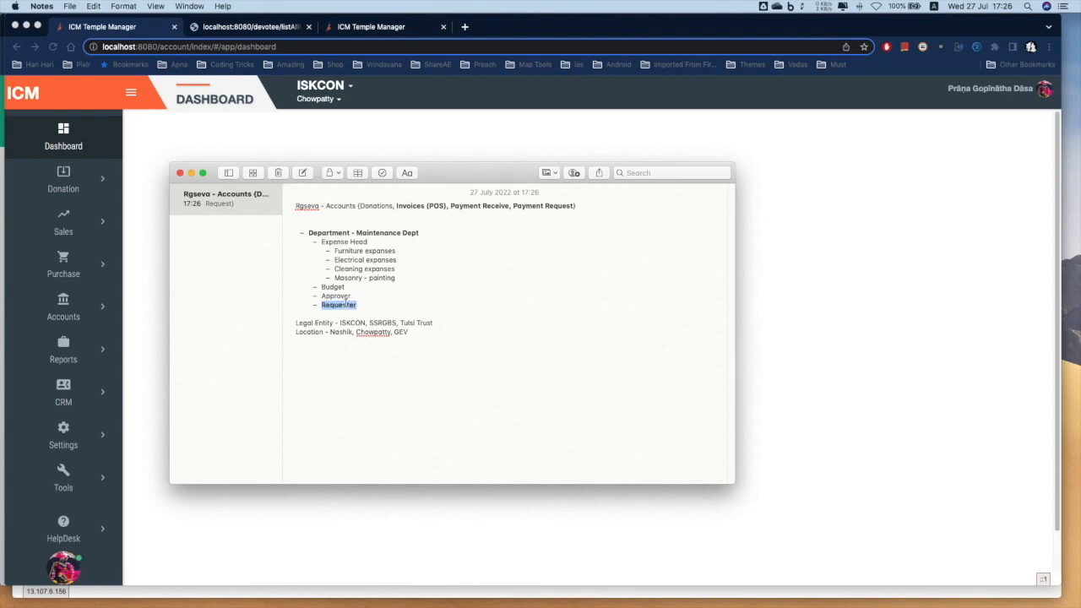
{"action": "left_click", "coordinate": [385, 298]}
{"action": "left_click_drag", "start_coordinate": [321, 298], "coordinate": [354, 305]}
Search the member list for another devotee's name and open the result in a new tab
{"action": "left_click", "coordinate": [339, 299]}
{"action": "double_click", "coordinate": [335, 298]}
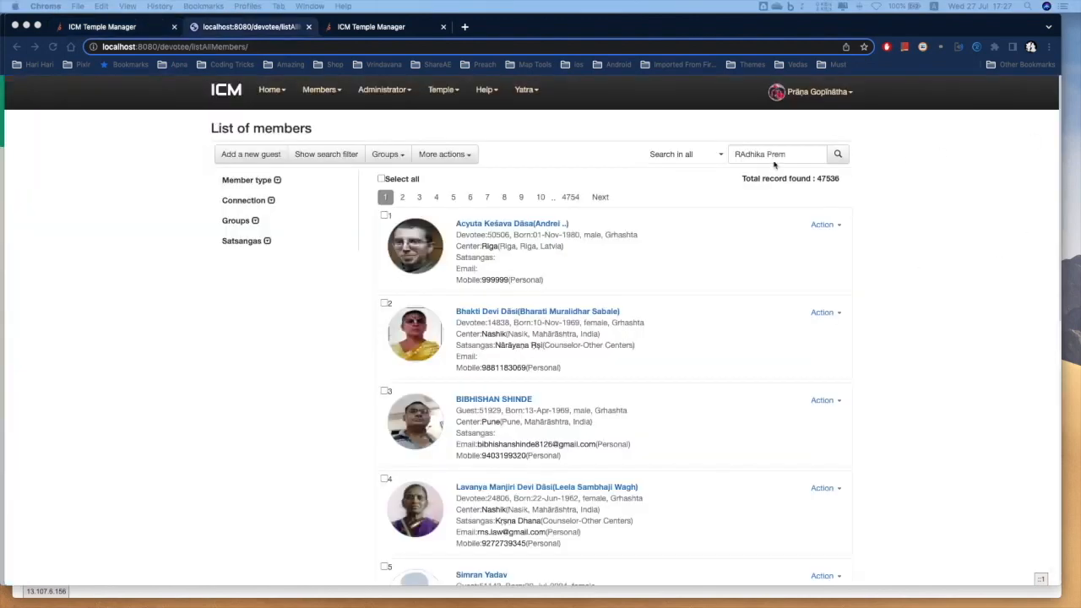
{"action": "left_click", "coordinate": [775, 154]}
{"action": "left_click_drag", "start_coordinate": [791, 153], "coordinate": [722, 156]}
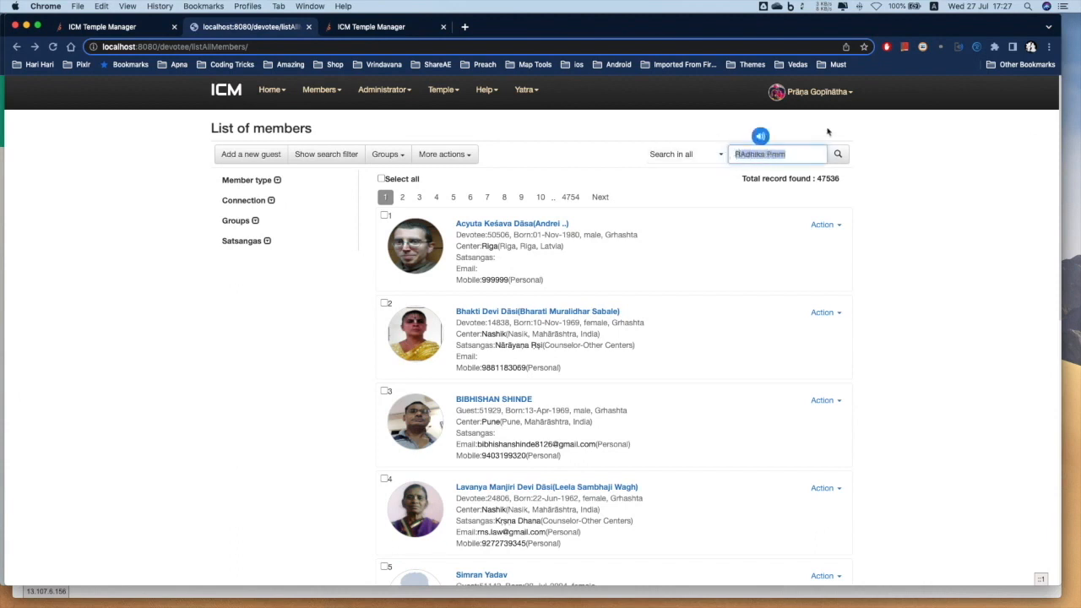
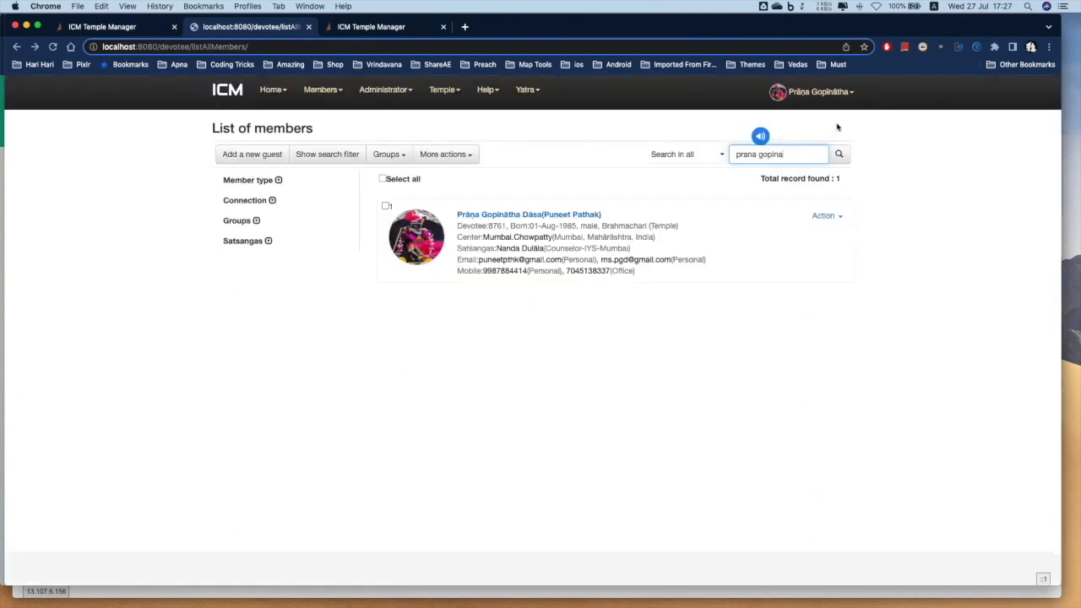
{"action": "left_click", "coordinate": [539, 214]}
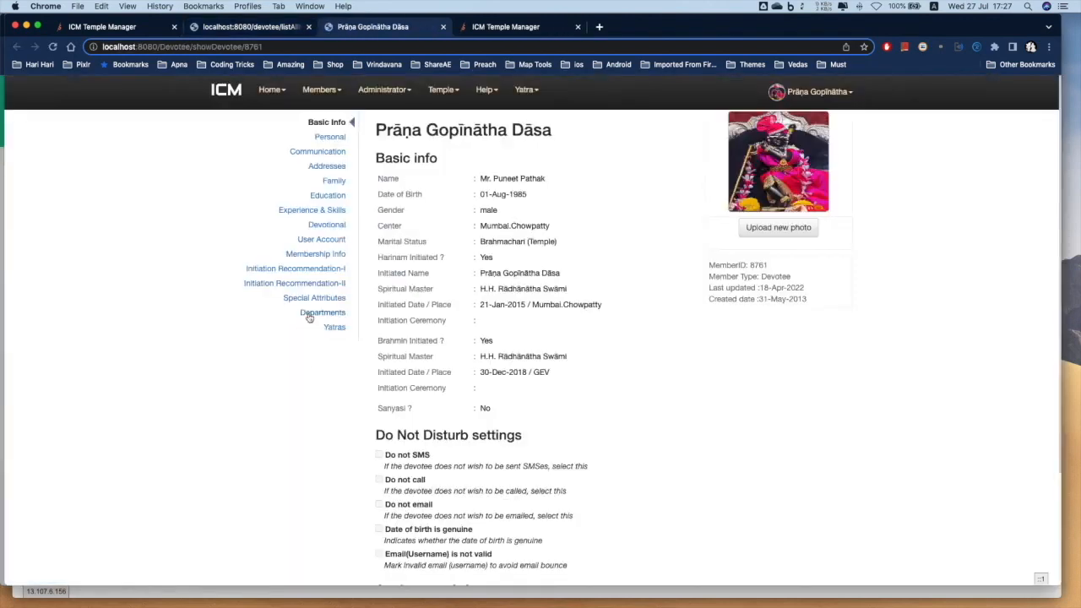
Add an NSK-Maintenance-Liabilities record as Head of Department from 01-Jul-2022 and save it
{"action": "left_click", "coordinate": [309, 314]}
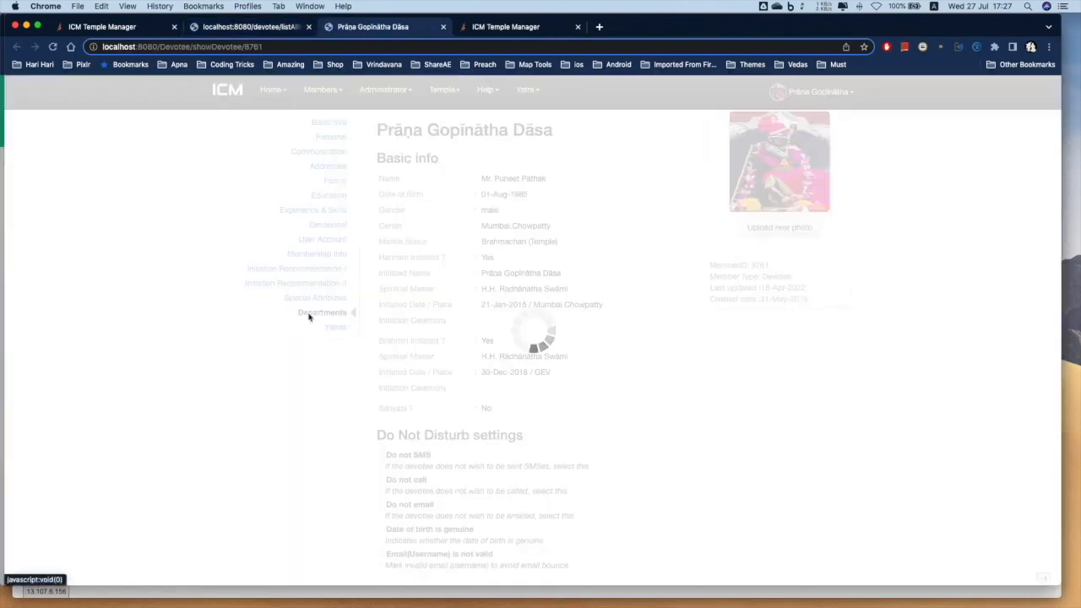
{"action": "left_click", "coordinate": [440, 322]}
{"action": "left_click", "coordinate": [434, 255]}
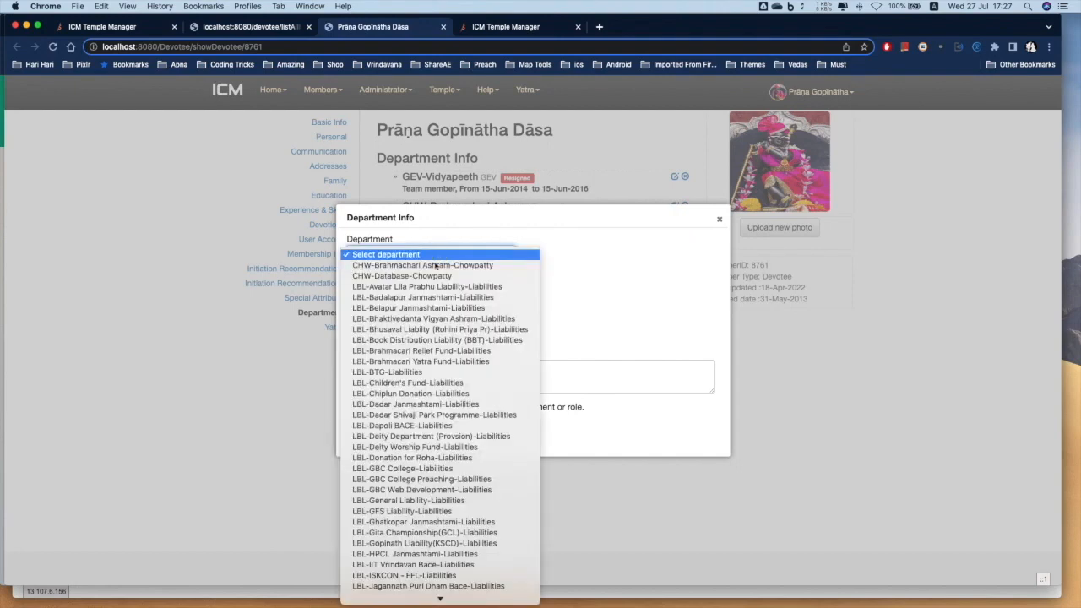
{"action": "scroll", "coordinate": [443, 447], "scroll_direction": "down", "scroll_amount": 6}
{"action": "left_click", "coordinate": [403, 586]}
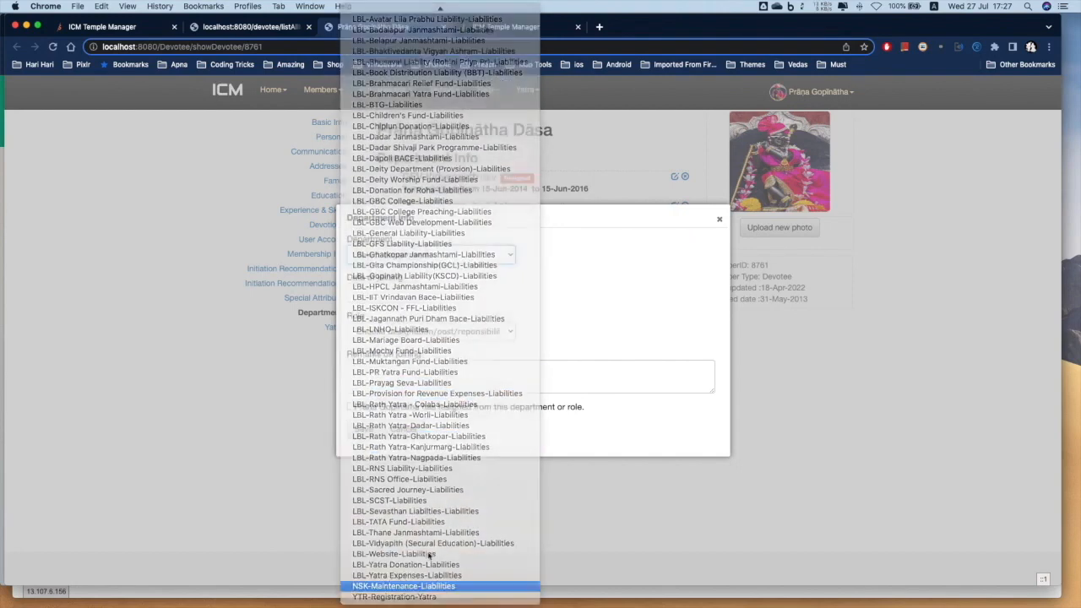
{"action": "left_click", "coordinate": [379, 294]}
{"action": "left_click", "coordinate": [456, 356]}
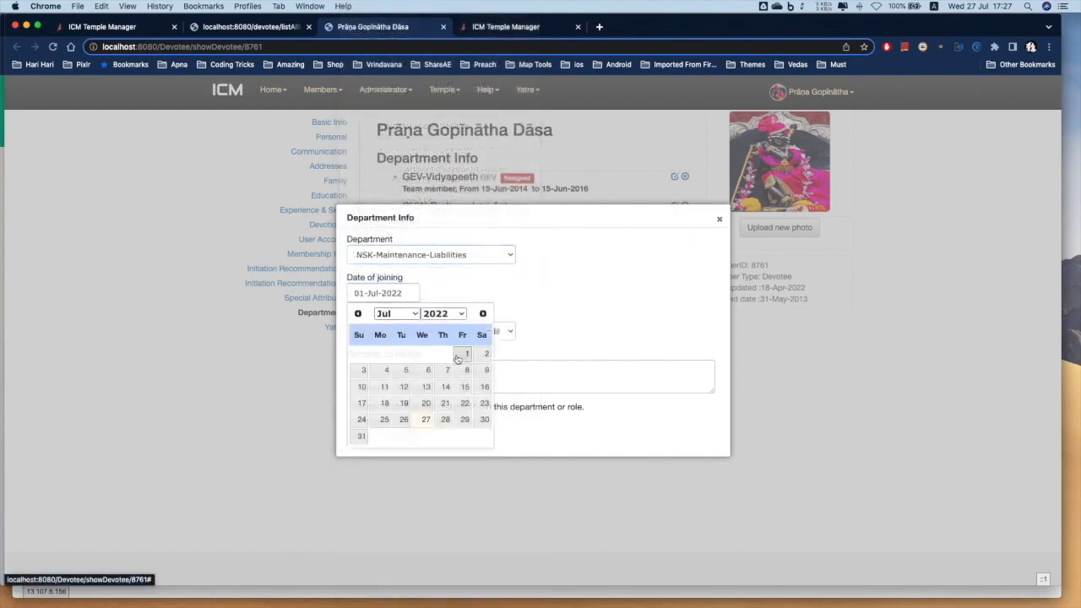
{"action": "left_click", "coordinate": [402, 335]}
{"action": "left_click", "coordinate": [397, 344]}
{"action": "left_click", "coordinate": [361, 433]}
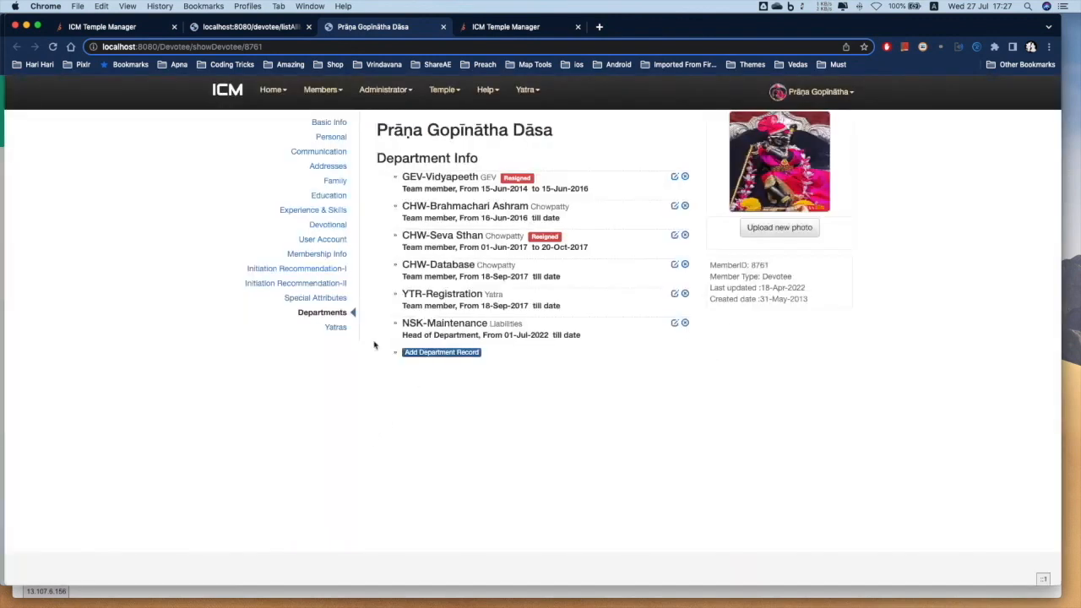
Tick Account Department and Account payment requester - internal transfer, then add both roles to the member
{"action": "left_click", "coordinate": [327, 242]}
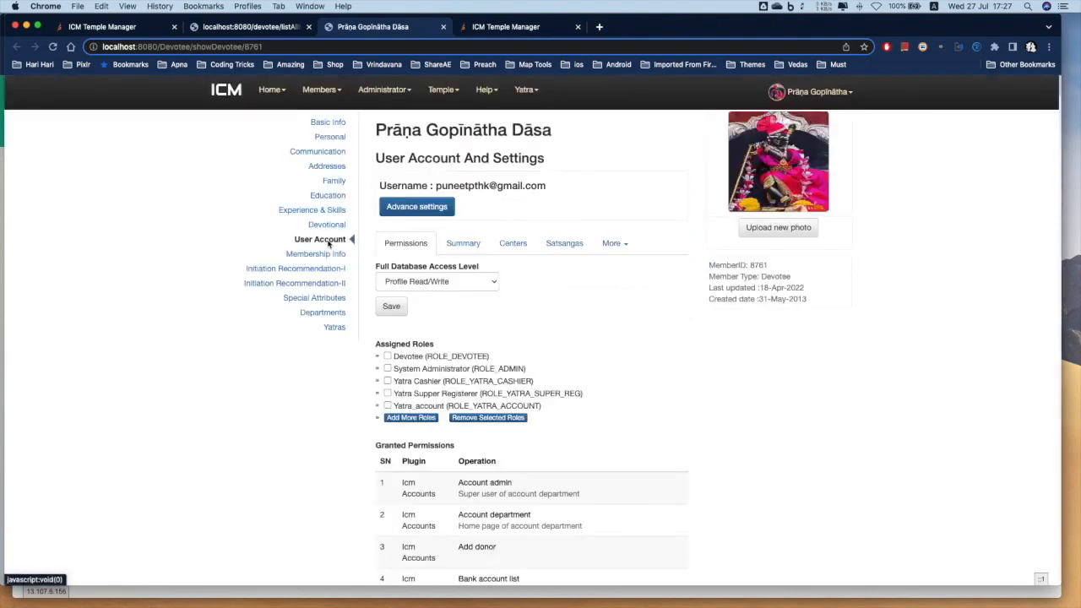
{"action": "left_click", "coordinate": [420, 417]}
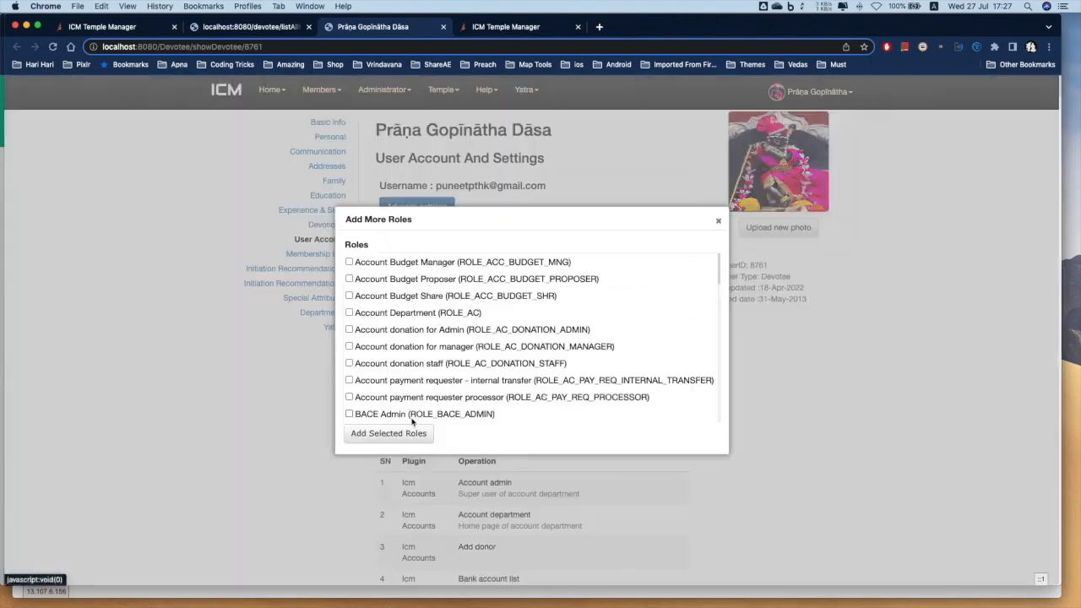
{"action": "left_click", "coordinate": [372, 313]}
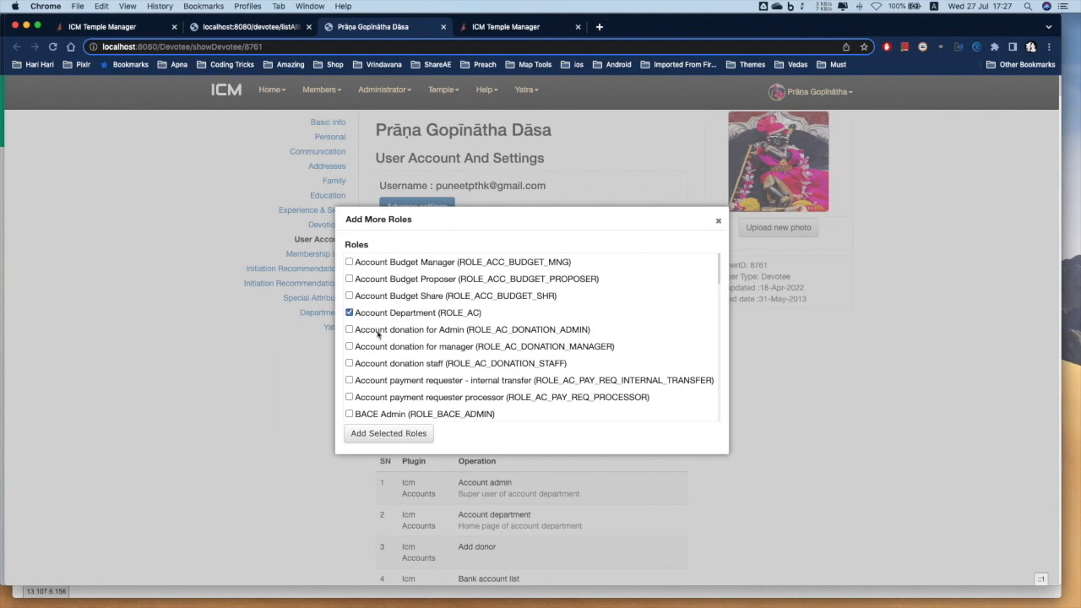
{"action": "left_click", "coordinate": [384, 381]}
{"action": "scroll", "coordinate": [393, 372], "scroll_direction": "down", "scroll_amount": 3}
{"action": "scroll", "coordinate": [393, 369], "scroll_direction": "up", "scroll_amount": 3}
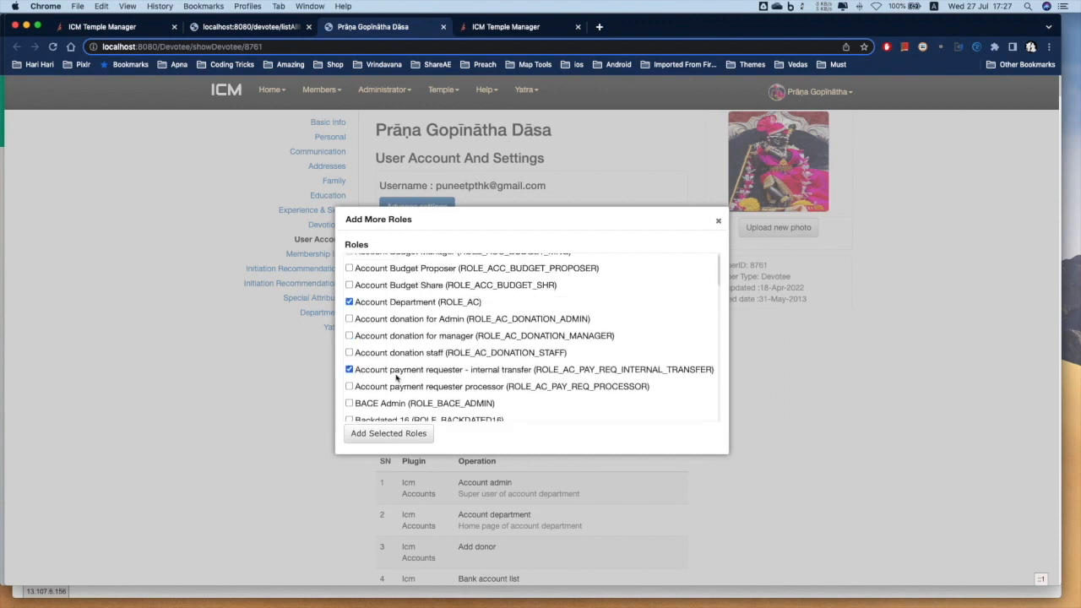
{"action": "scroll", "coordinate": [401, 375], "scroll_direction": "down", "scroll_amount": 1}
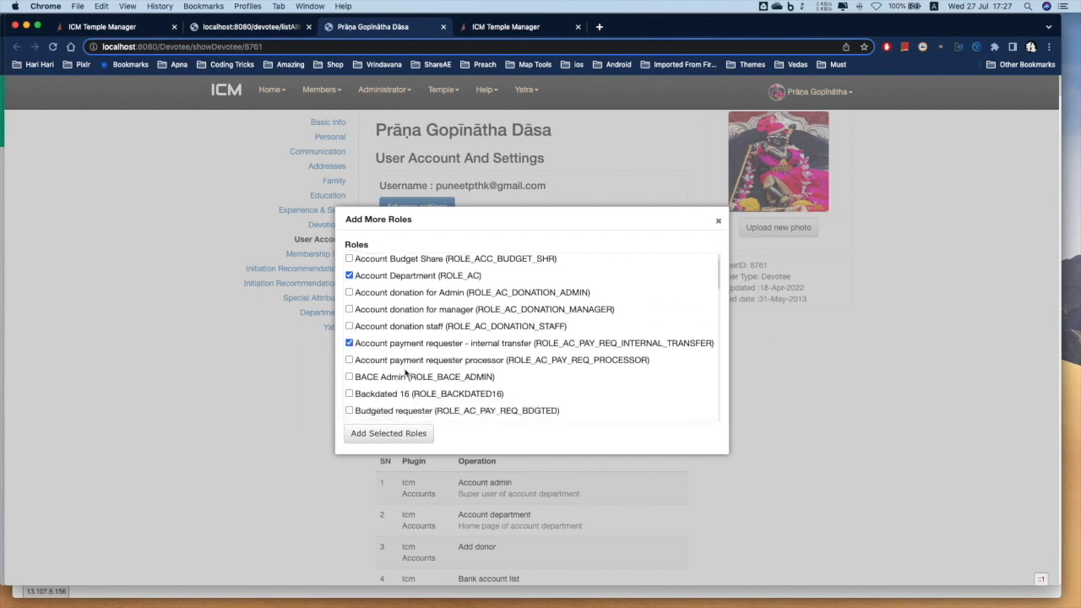
{"action": "scroll", "coordinate": [406, 372], "scroll_direction": "down", "scroll_amount": 1}
{"action": "scroll", "coordinate": [405, 376], "scroll_direction": "up", "scroll_amount": 1}
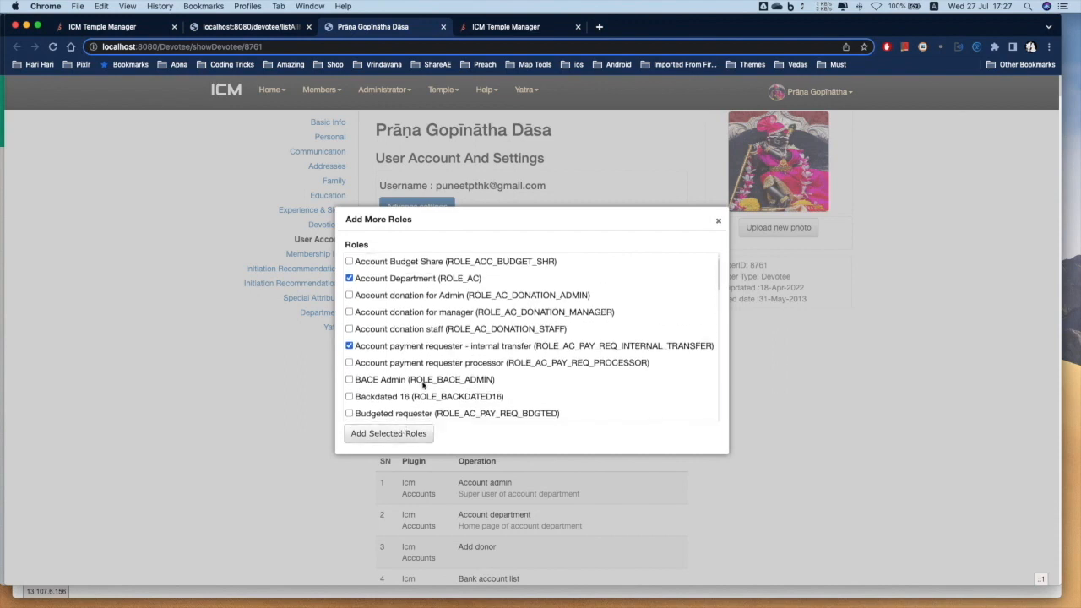
{"action": "scroll", "coordinate": [423, 384], "scroll_direction": "down", "scroll_amount": 1}
{"action": "left_click", "coordinate": [395, 437]}
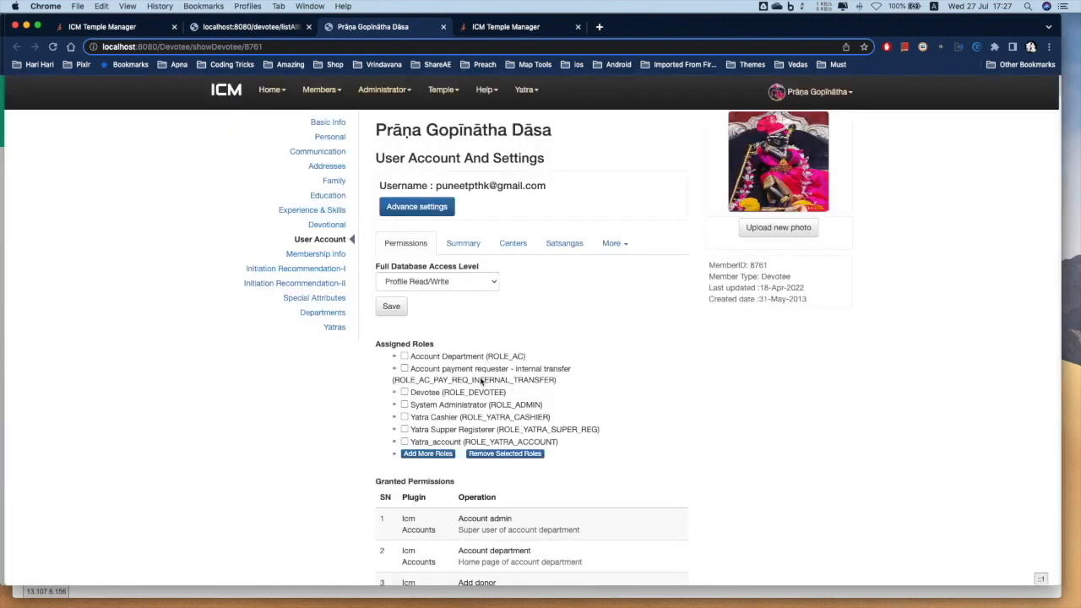
Open the member's Departments and preview assigning Liabilities departments, closing without changes
{"action": "left_click", "coordinate": [617, 249]}
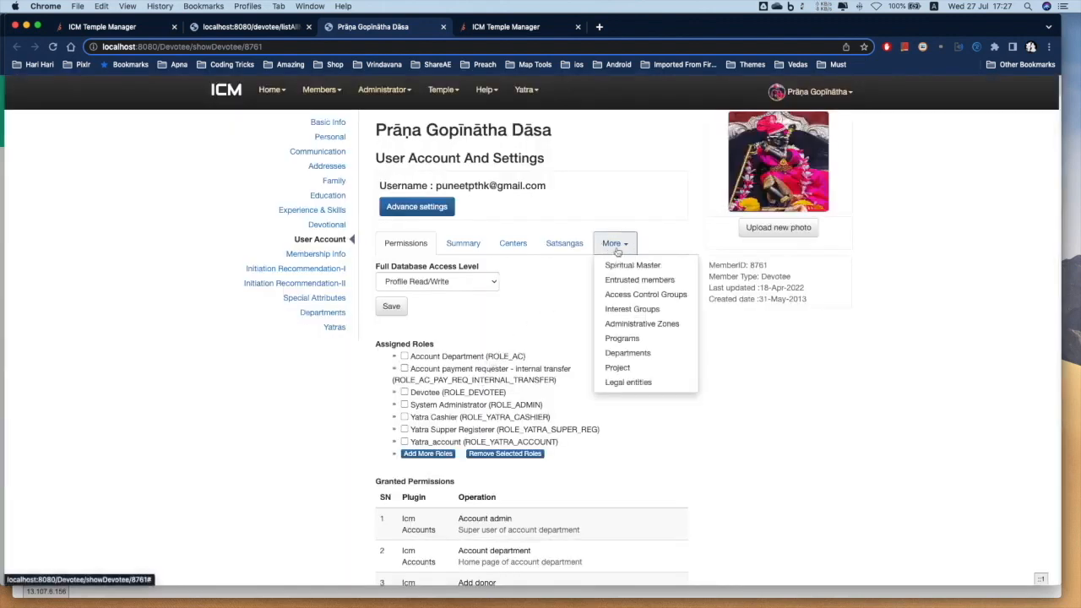
{"action": "left_click", "coordinate": [625, 353]}
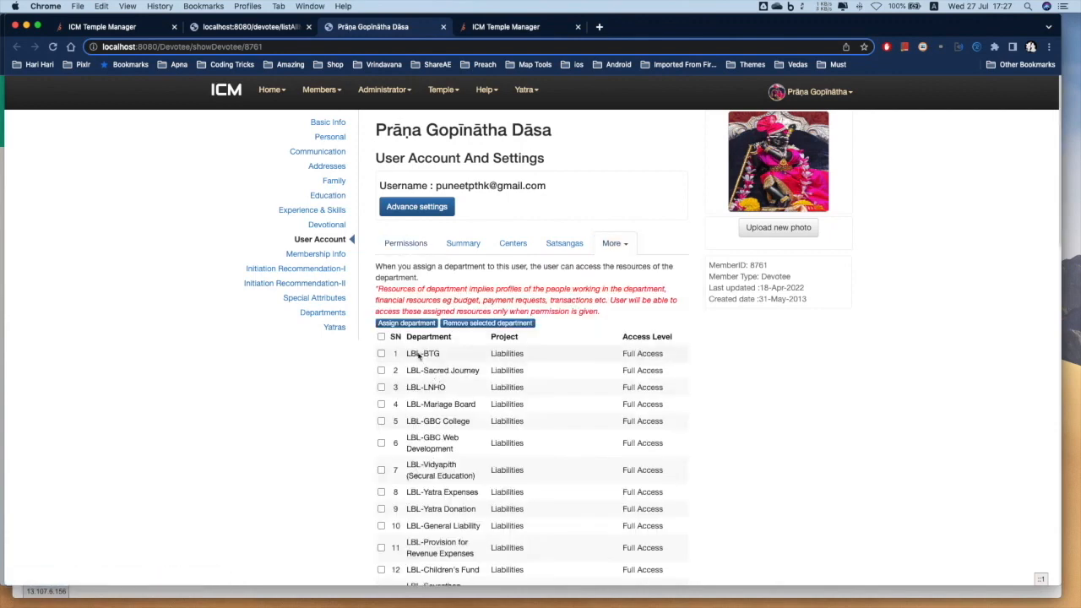
{"action": "scroll", "coordinate": [419, 356], "scroll_direction": "down", "scroll_amount": 5}
{"action": "scroll", "coordinate": [410, 357], "scroll_direction": "up", "scroll_amount": 5}
{"action": "left_click", "coordinate": [406, 323]}
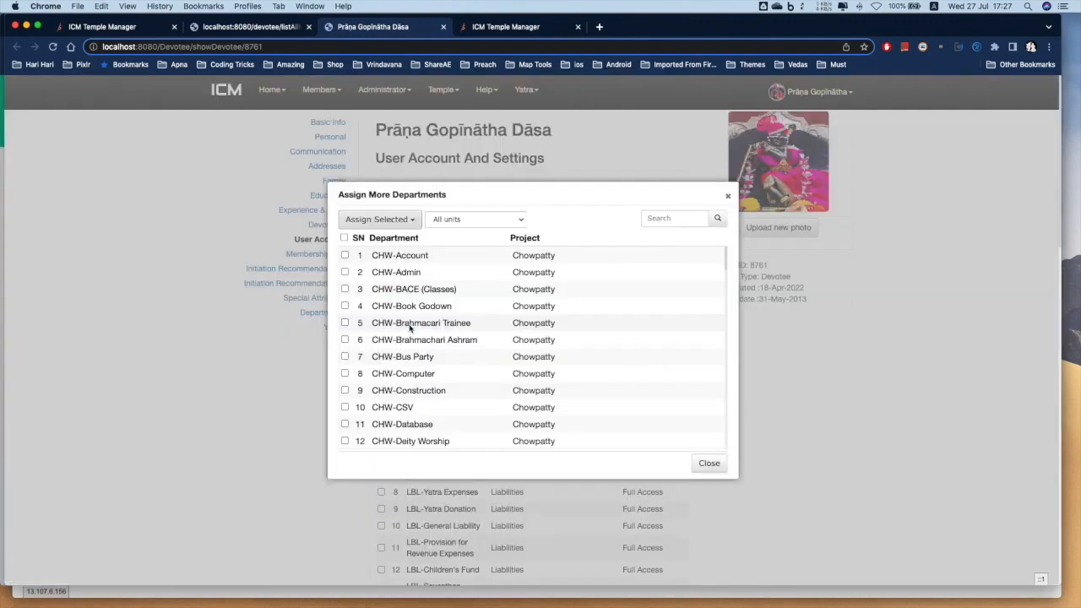
{"action": "left_click", "coordinate": [436, 223]}
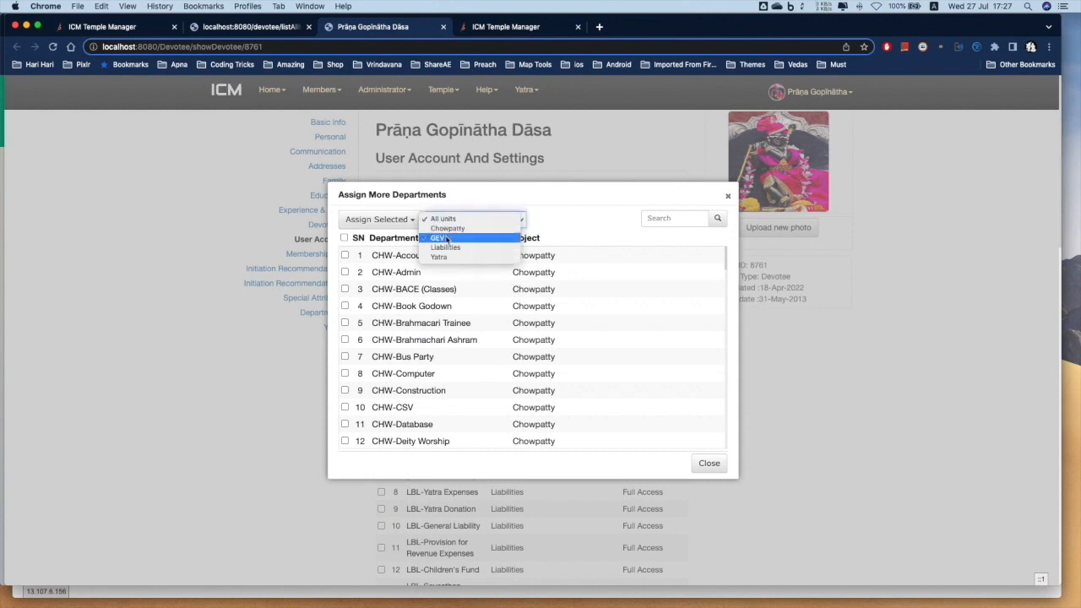
{"action": "left_click", "coordinate": [444, 246]}
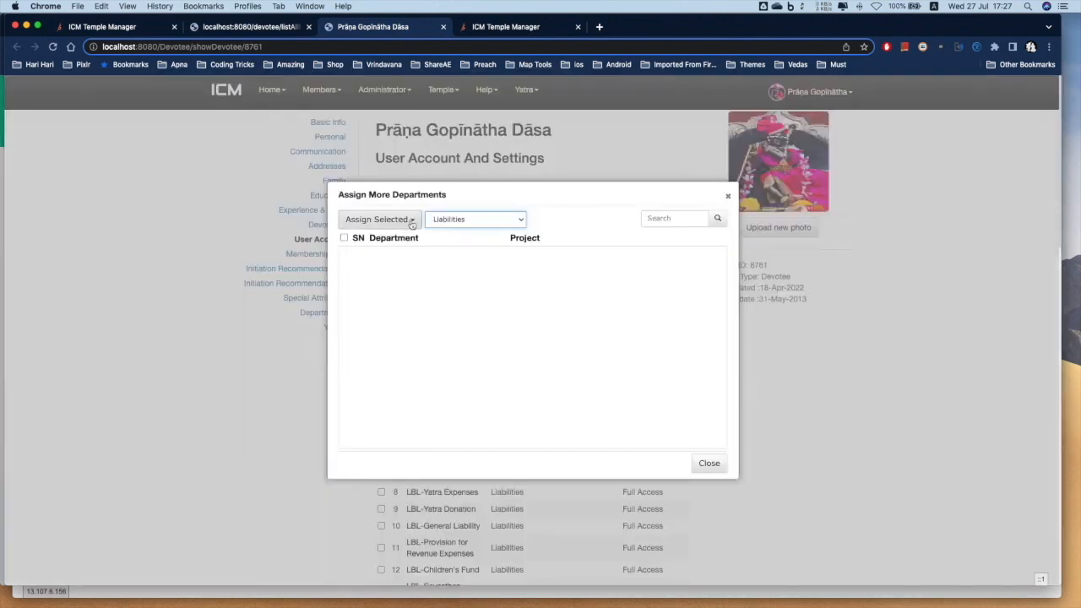
{"action": "left_click", "coordinate": [413, 219]}
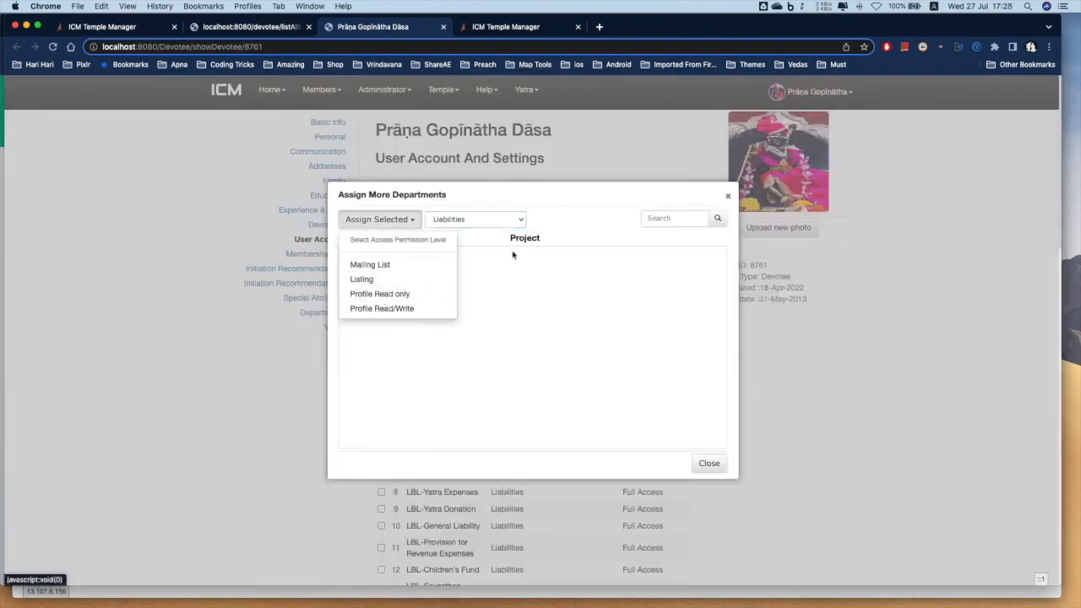
{"action": "left_click", "coordinate": [554, 221]}
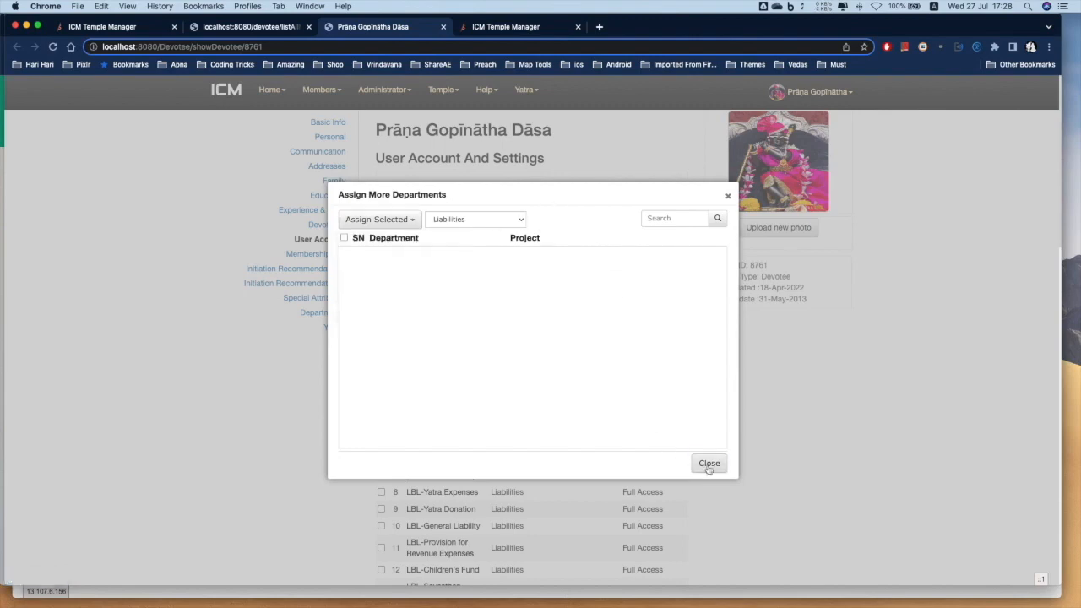
{"action": "left_click", "coordinate": [726, 195]}
Scroll the assigned departments to the NSK-Maintenance (Liabilities) row with Full Access
{"action": "scroll", "coordinate": [560, 442], "scroll_direction": "down", "scroll_amount": 10}
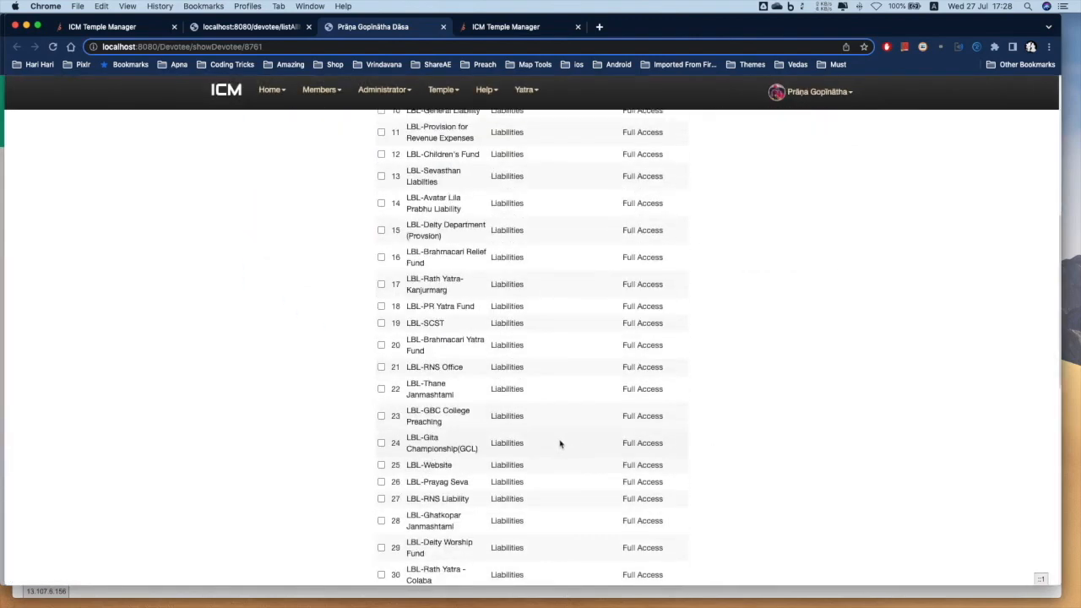
{"action": "scroll", "coordinate": [495, 470], "scroll_direction": "down", "scroll_amount": 4}
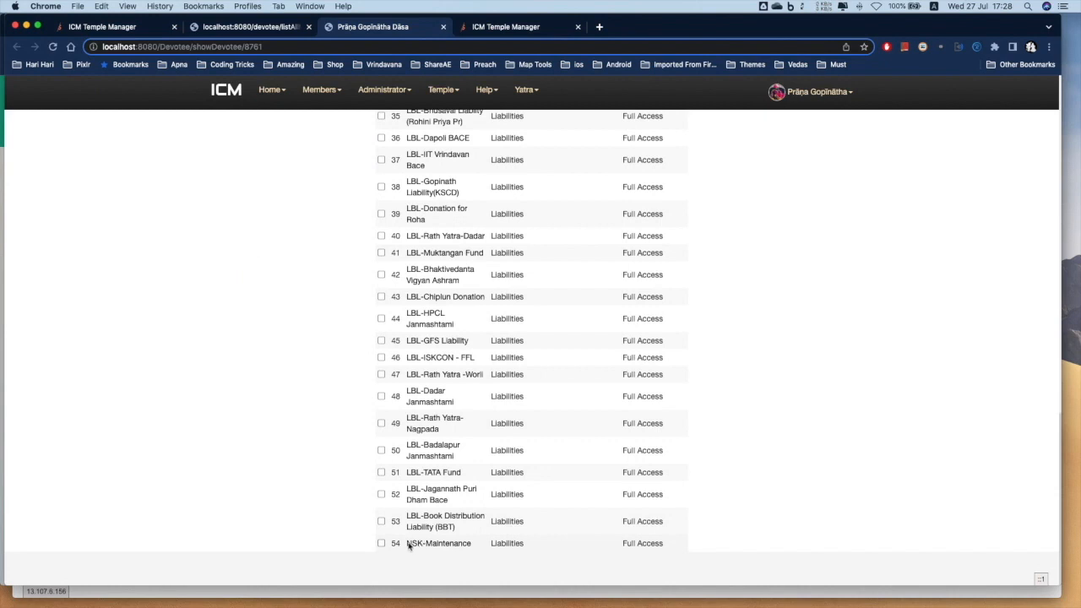
{"action": "triple_click", "coordinate": [414, 545]}
{"action": "left_click", "coordinate": [546, 549]}
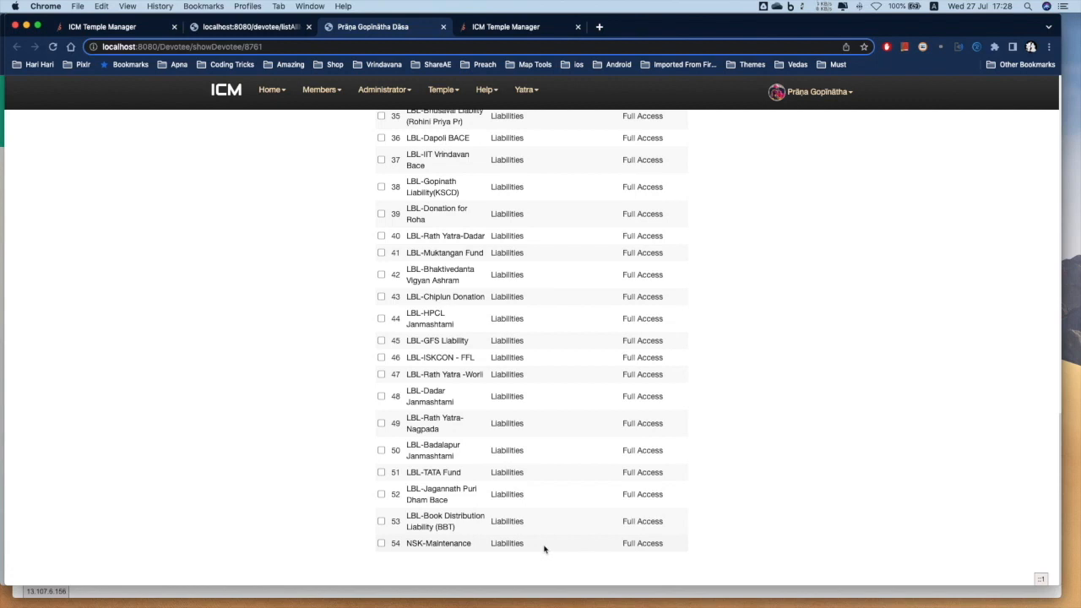
{"action": "scroll", "coordinate": [540, 518], "scroll_direction": "up", "scroll_amount": 15}
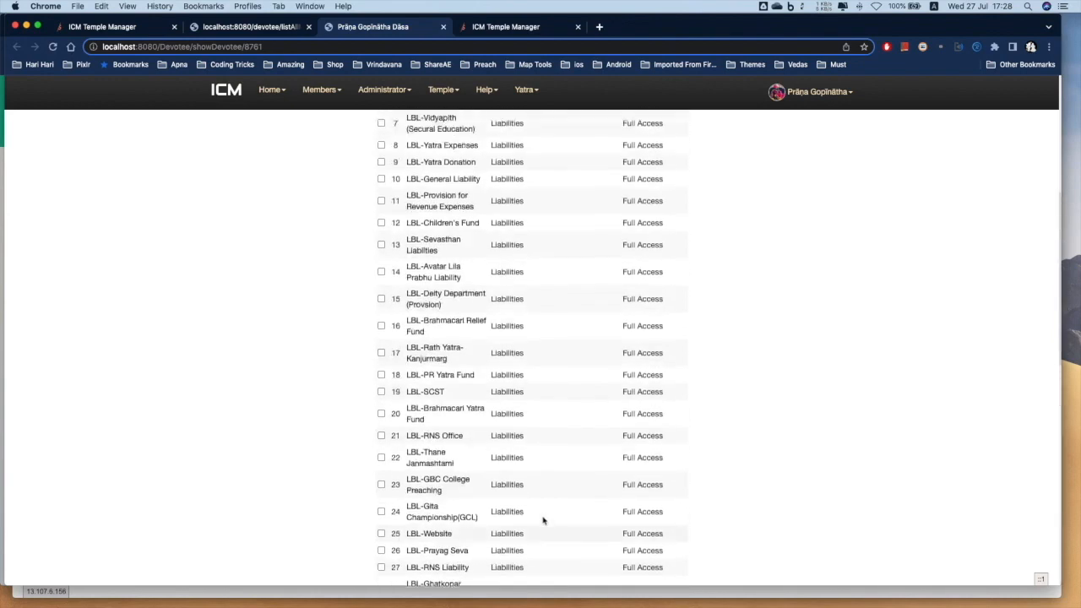
{"action": "left_click", "coordinate": [621, 246]}
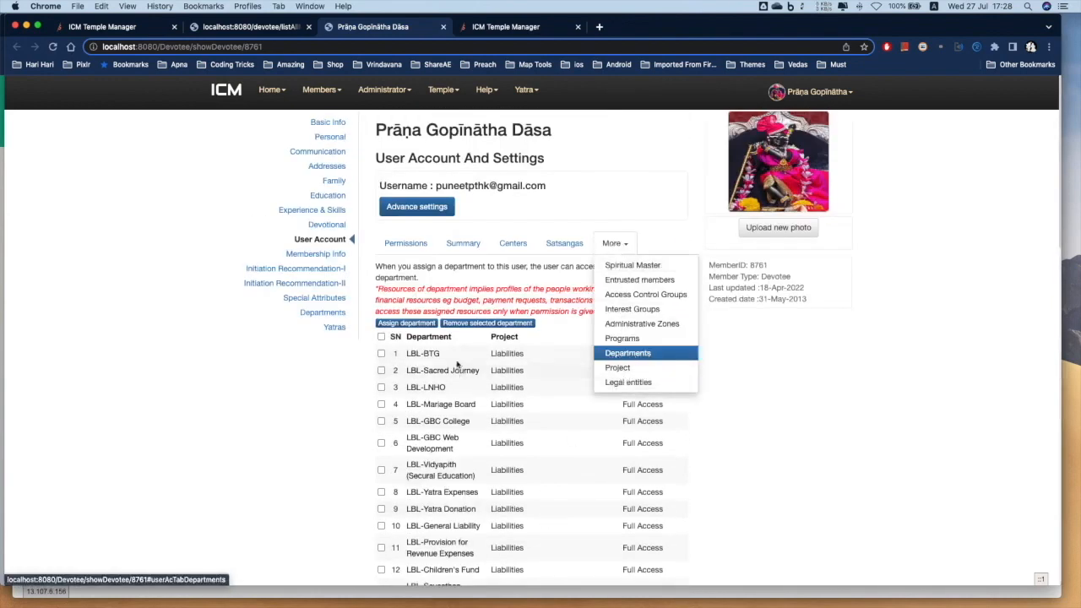
{"action": "left_click", "coordinate": [474, 292]}
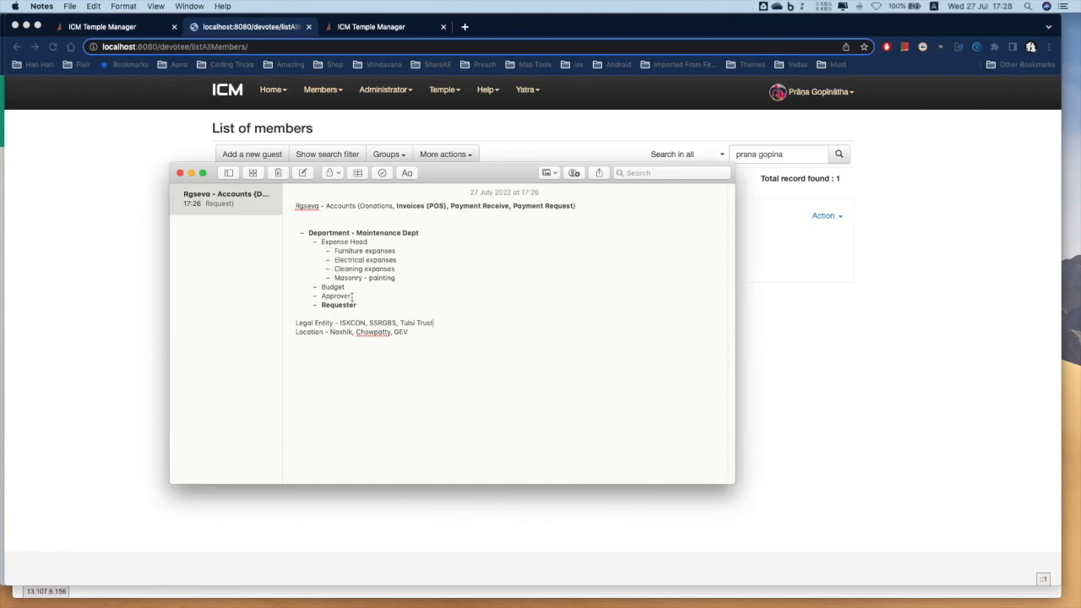
Bold the word Approver in the maintenance outline and switch back to Chrome
{"action": "left_click_drag", "start_coordinate": [351, 296], "coordinate": [322, 300]}
{"action": "key", "text": "super+b"}
{"action": "left_click", "coordinate": [397, 297]}
{"action": "left_click", "coordinate": [327, 297]}
{"action": "key", "text": "super+Tab"}
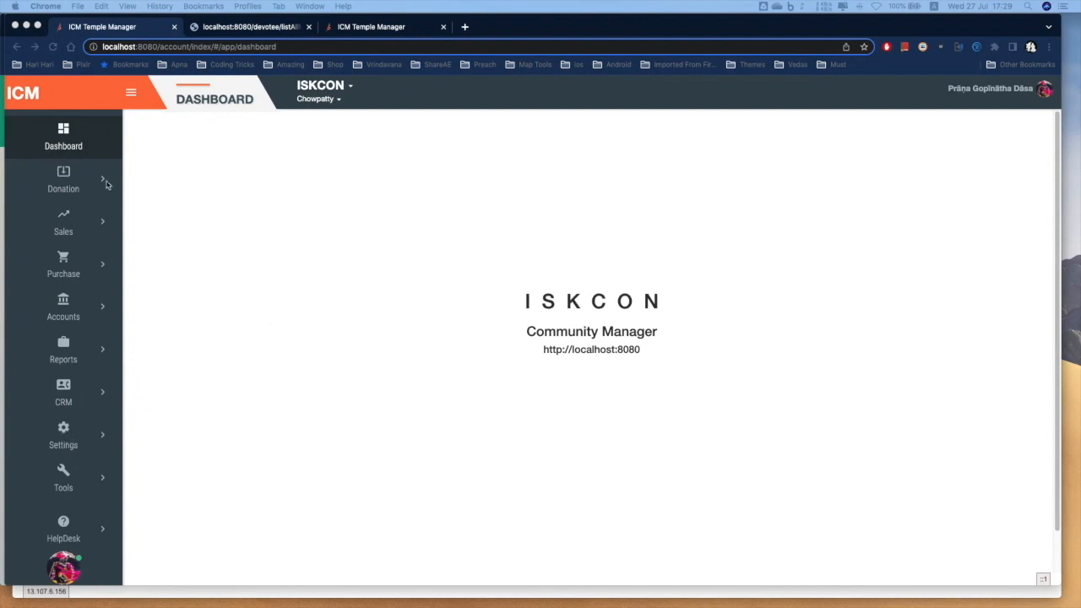
Expand Settings in the sidebar and open Income-Expense Heads, listing 65 heads
{"action": "left_click", "coordinate": [72, 437]}
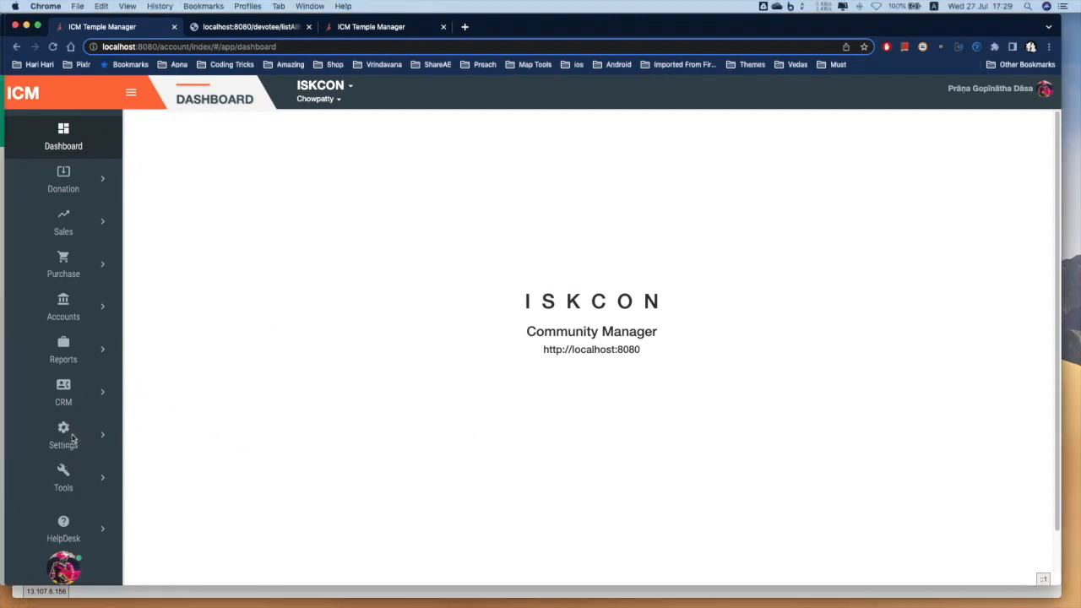
{"action": "left_click", "coordinate": [73, 437]}
{"action": "scroll", "coordinate": [39, 439], "scroll_direction": "down", "scroll_amount": 1}
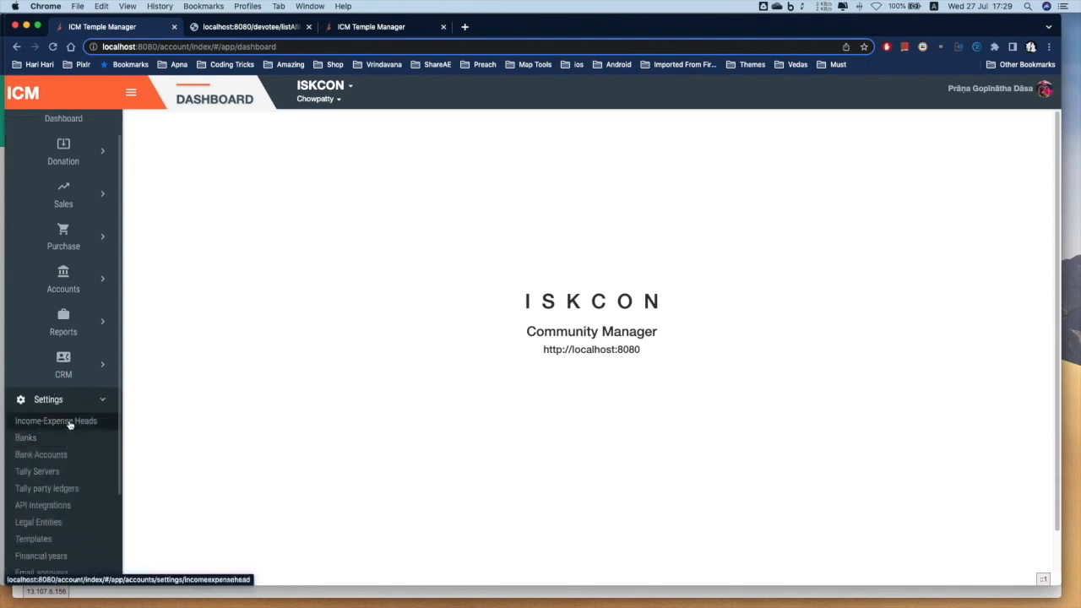
{"action": "left_click", "coordinate": [69, 422]}
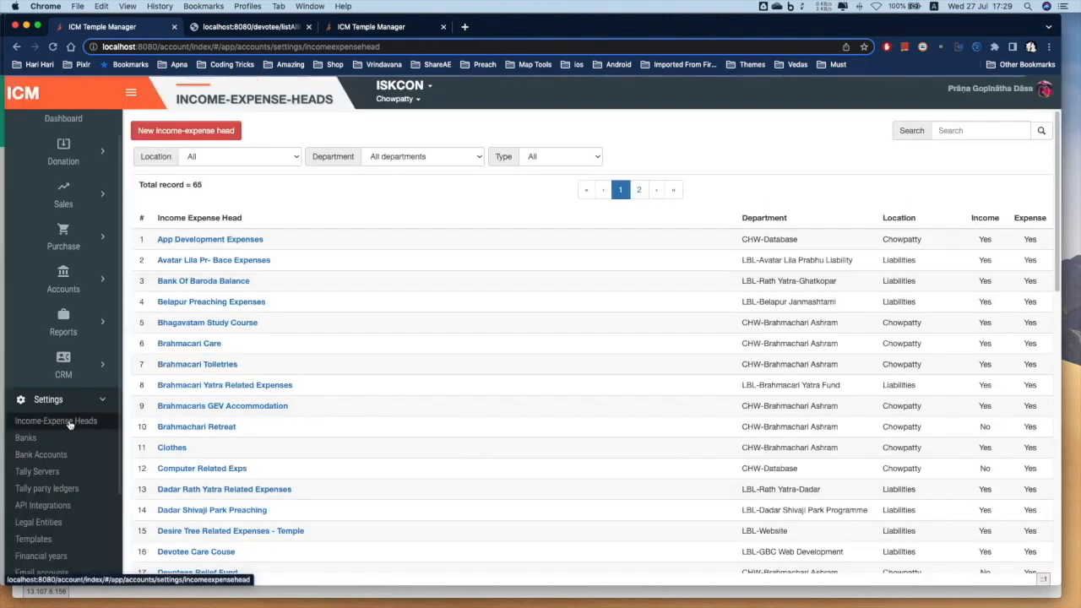
{"action": "left_click", "coordinate": [179, 133]}
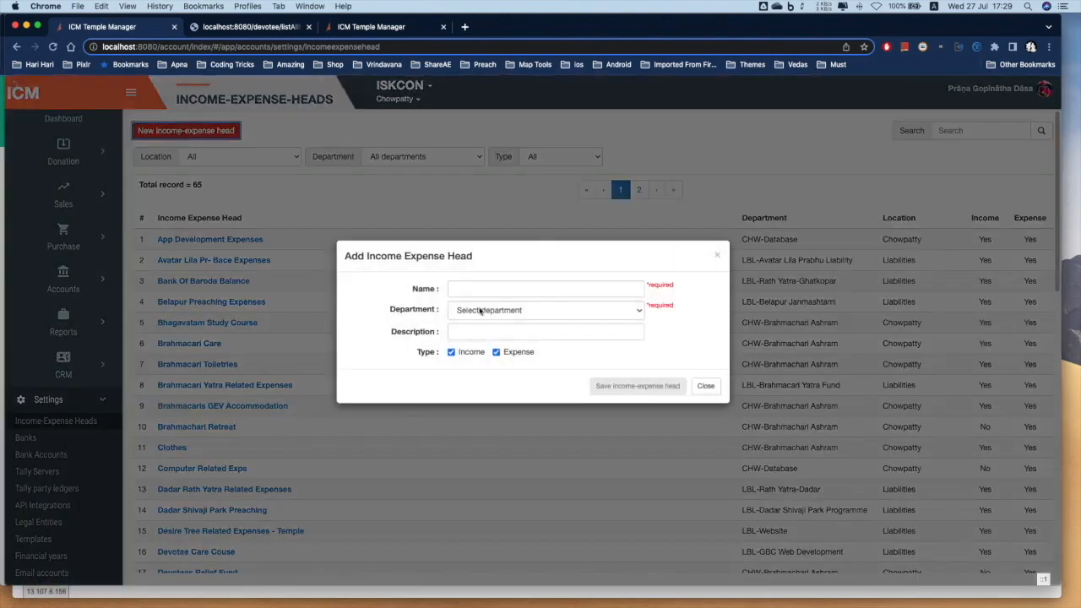
Add the head 'Furniture/Wood Work' under NSK-Maintenance, described 'Carpentry', and save it
{"action": "left_click", "coordinate": [487, 288]}
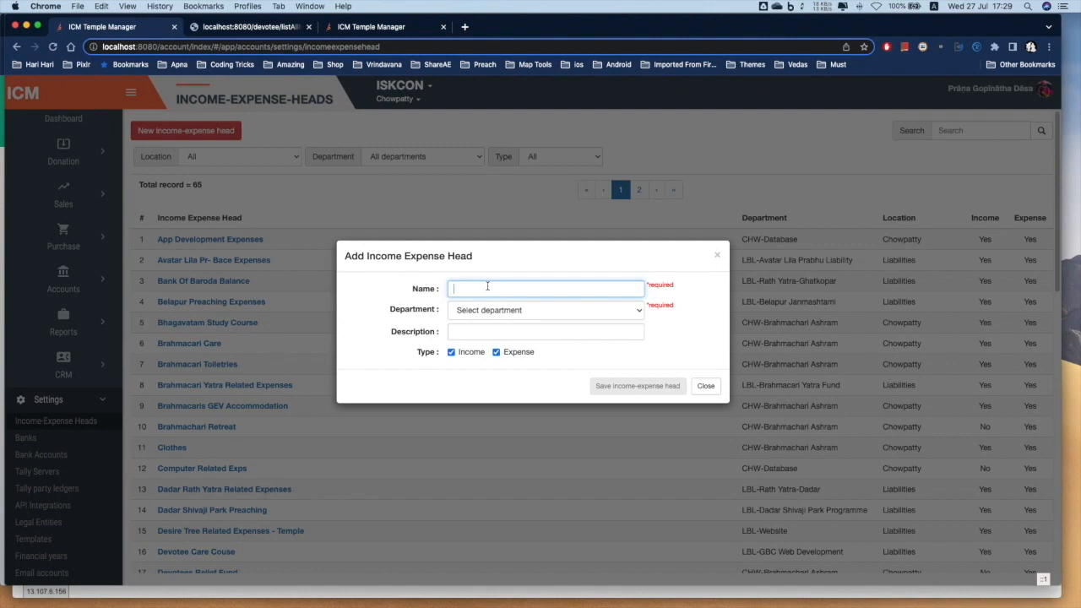
{"action": "type", "text": "Carpen"}
{"action": "key", "text": "super+a"}
{"action": "type", "text": "F"}
{"action": "key", "text": "Tab"}
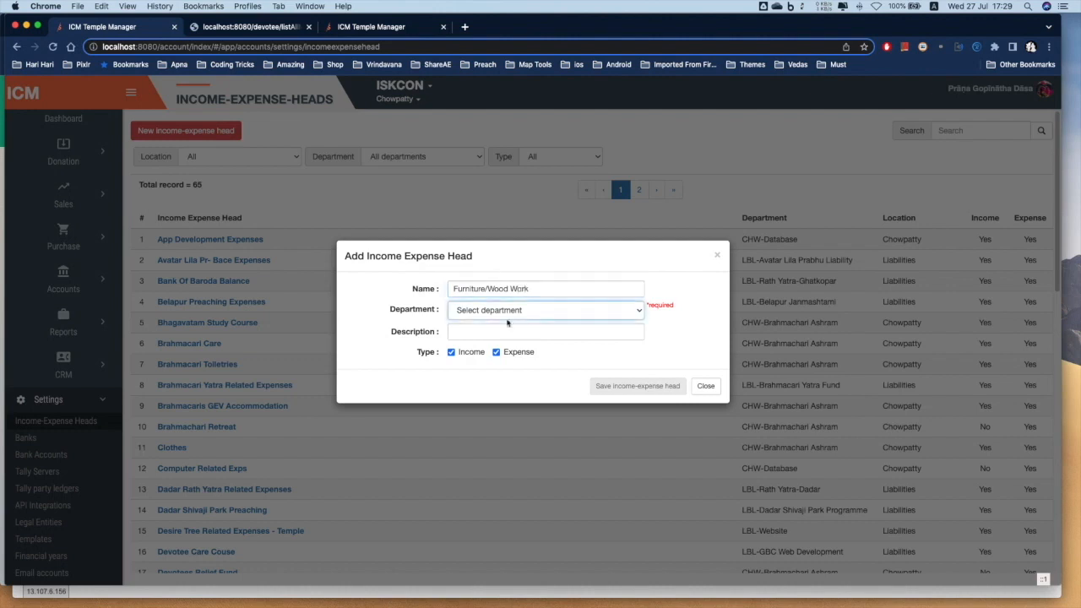
{"action": "left_click", "coordinate": [507, 317]}
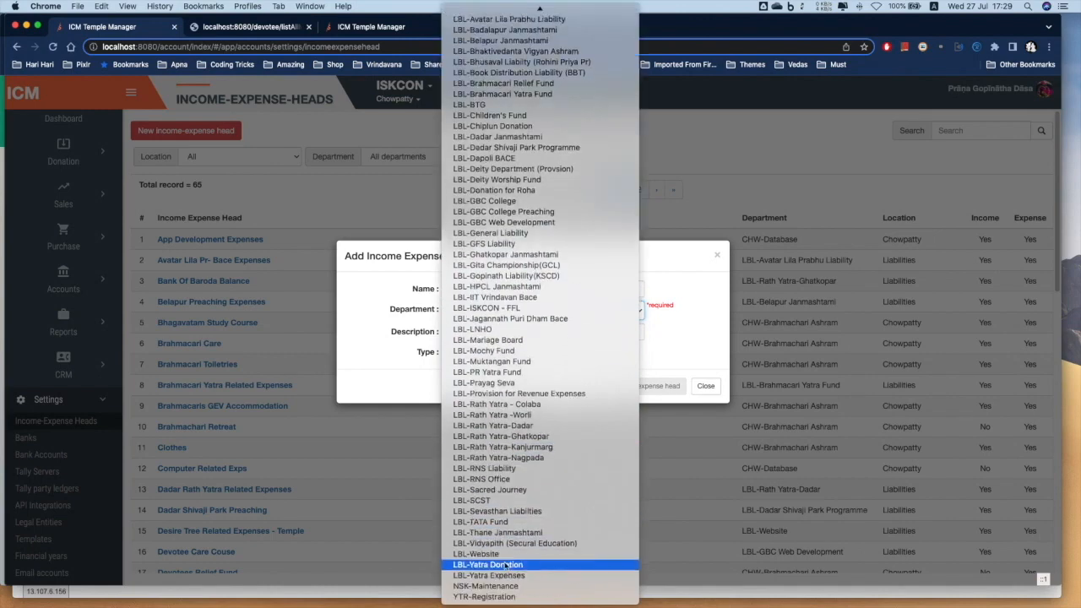
{"action": "left_click", "coordinate": [500, 590]}
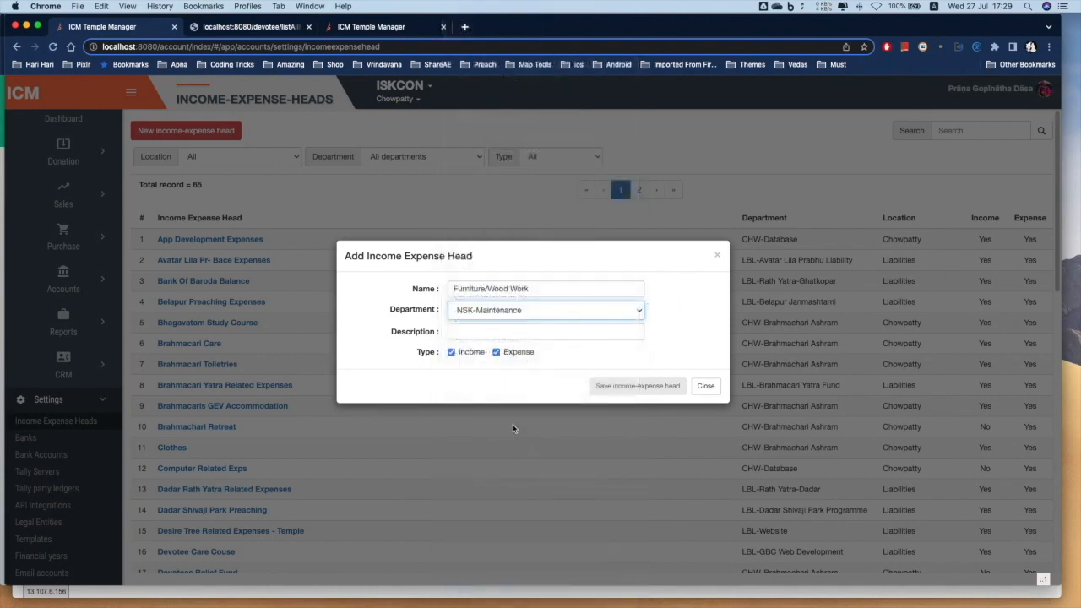
{"action": "left_click", "coordinate": [463, 332]}
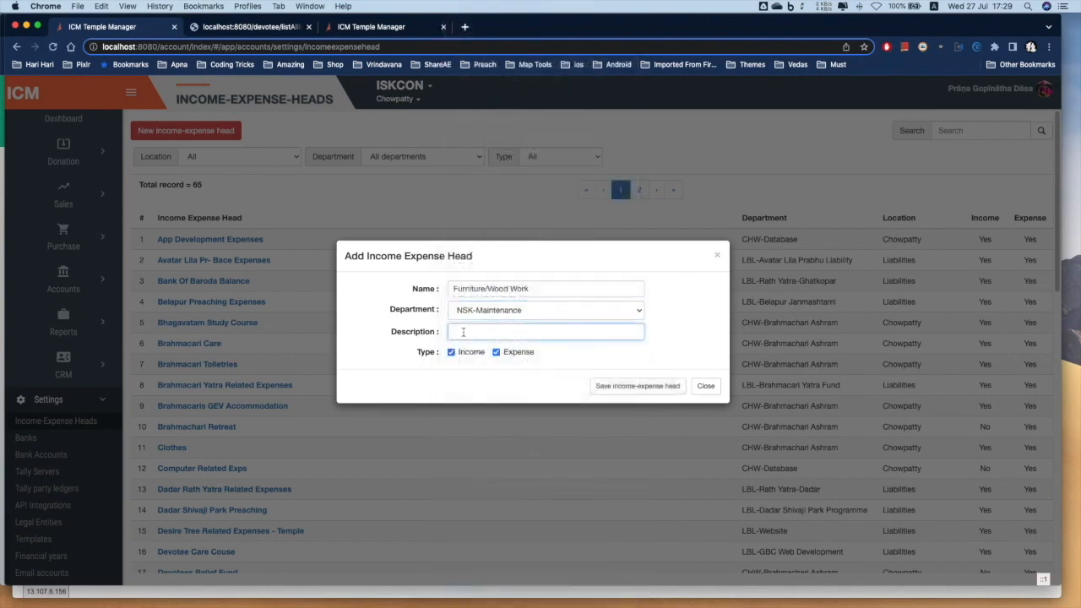
{"action": "type", "text": "Carpentry"}
{"action": "left_click", "coordinate": [623, 384]}
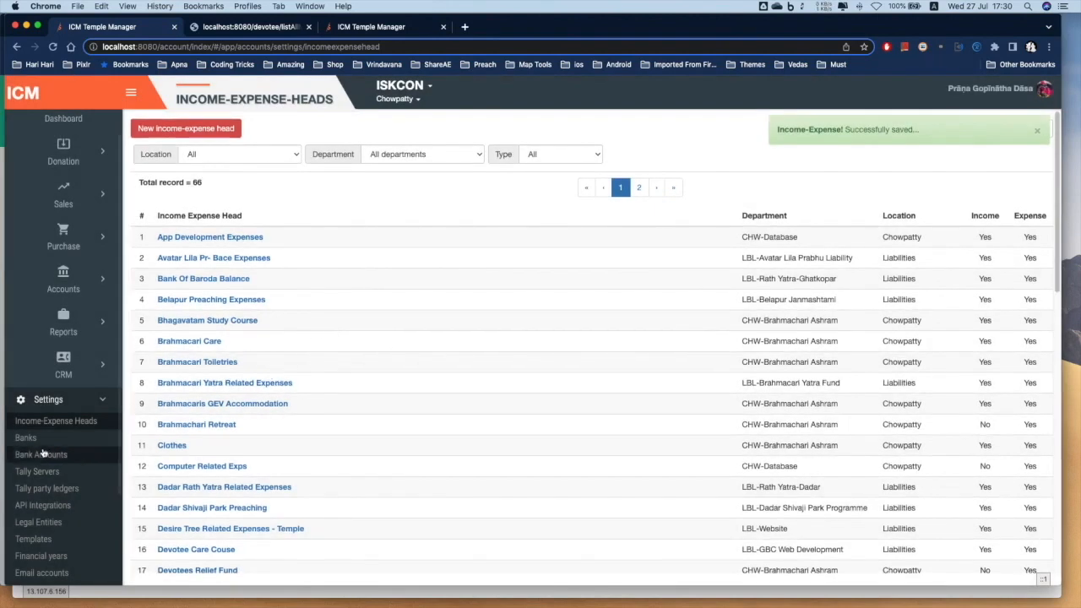
Create an 'Electrical' head under NSK-Maintenance, described 'Fan, lights', and save it
{"action": "left_click", "coordinate": [173, 128]}
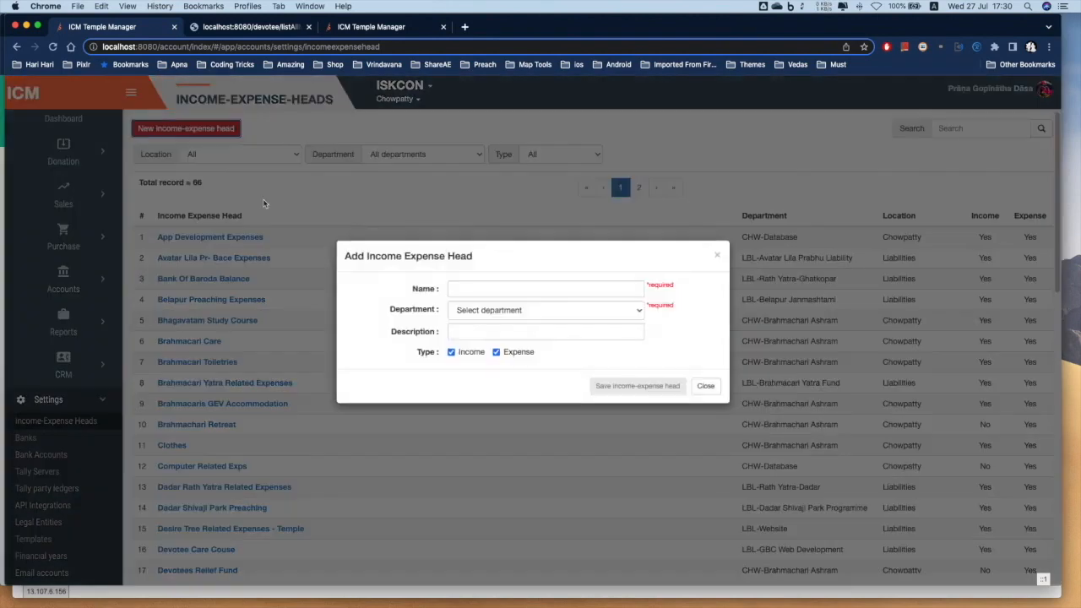
{"action": "left_click", "coordinate": [507, 290]}
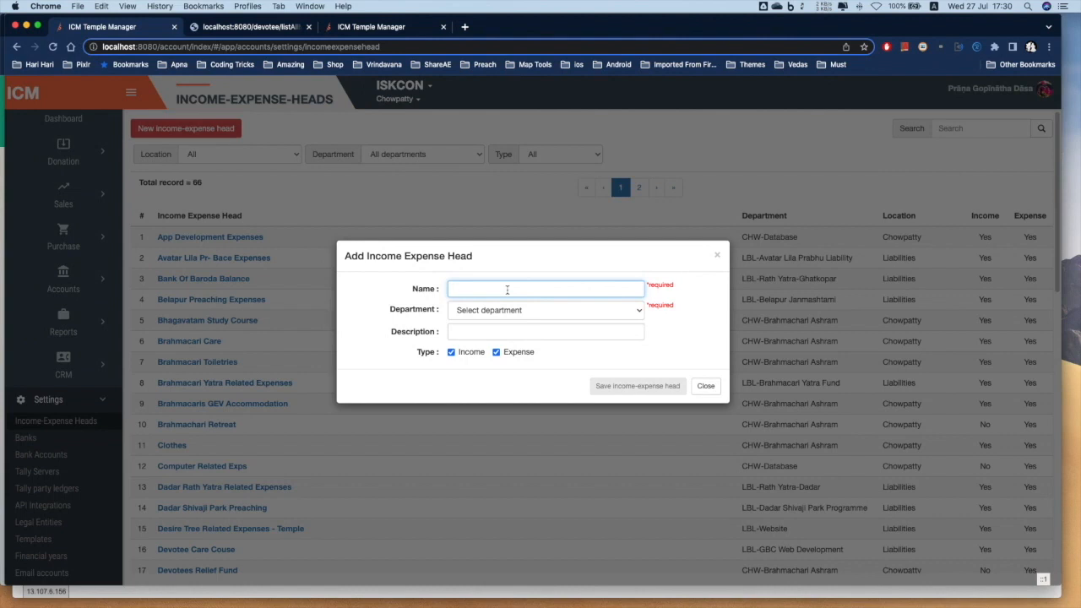
{"action": "type", "text": "Electrical"}
{"action": "key", "text": "Tab"}
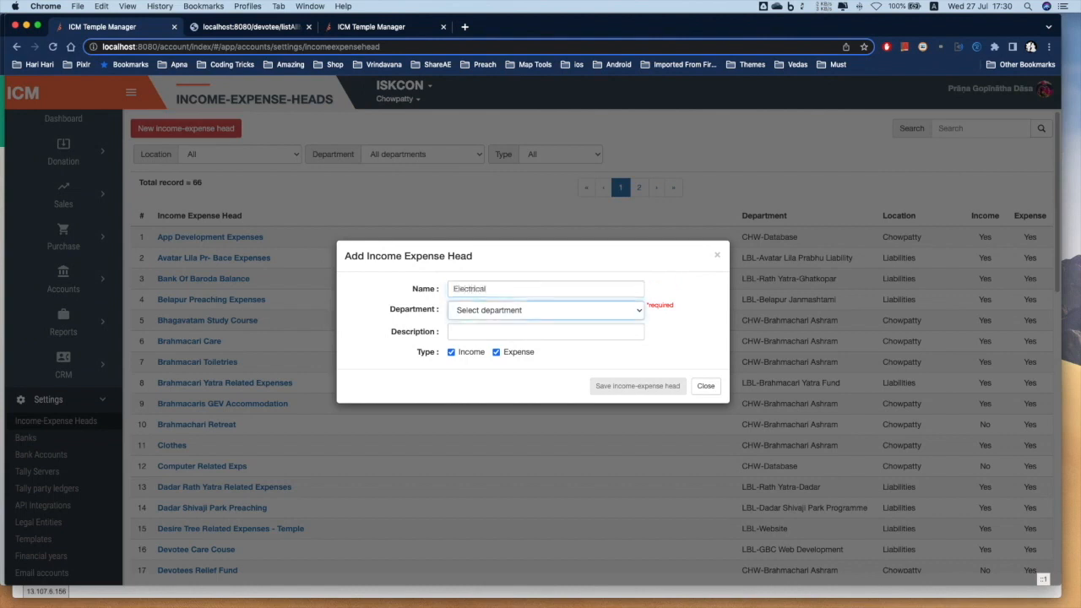
{"action": "key", "text": "n"}
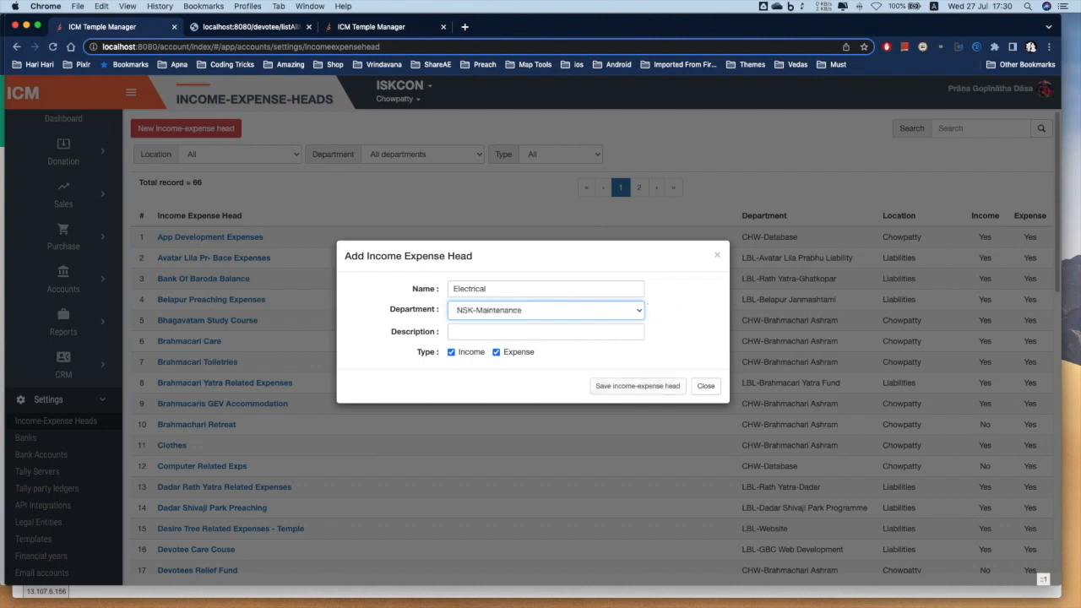
{"action": "key", "text": "Tab"}
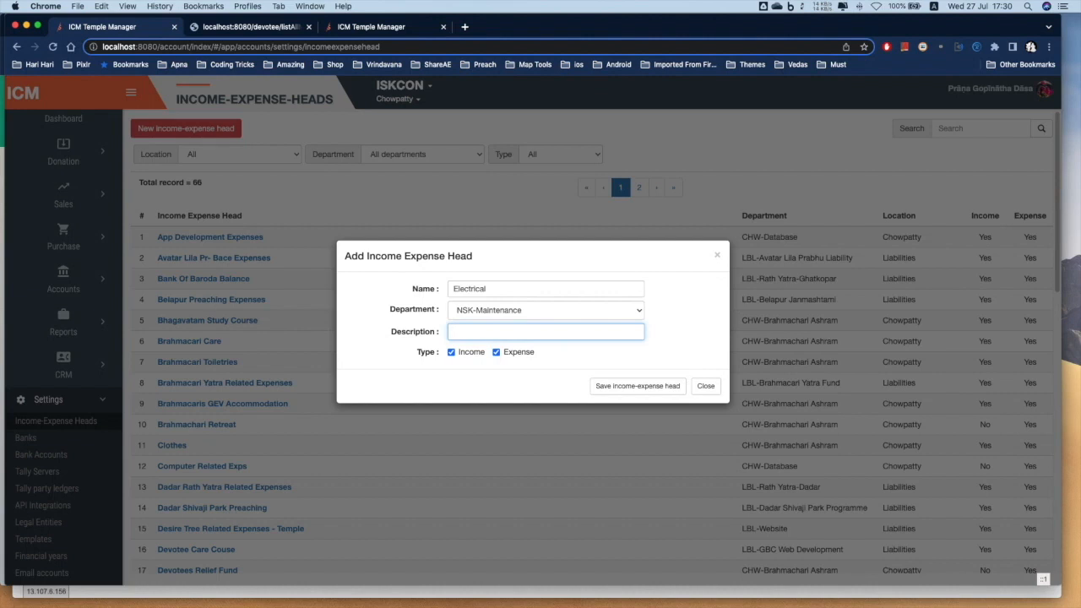
{"action": "type", "text": "an, lights"}
{"action": "left_click", "coordinate": [629, 387]}
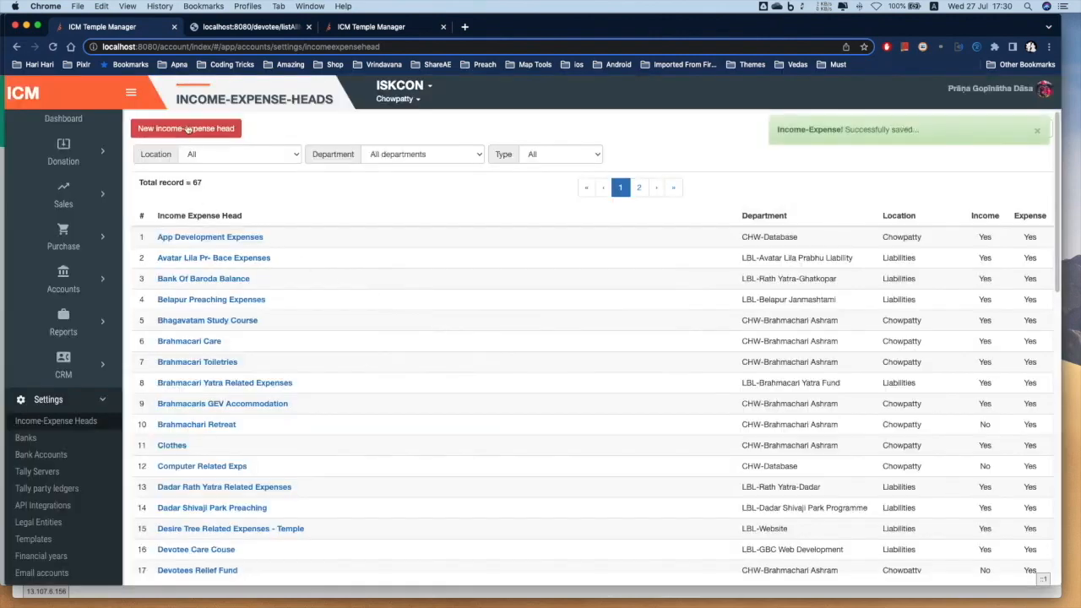
Create a 'Plumbing' head under NSK-Maintenance, described 'Pipes, and others', and save it
{"action": "left_click", "coordinate": [188, 128]}
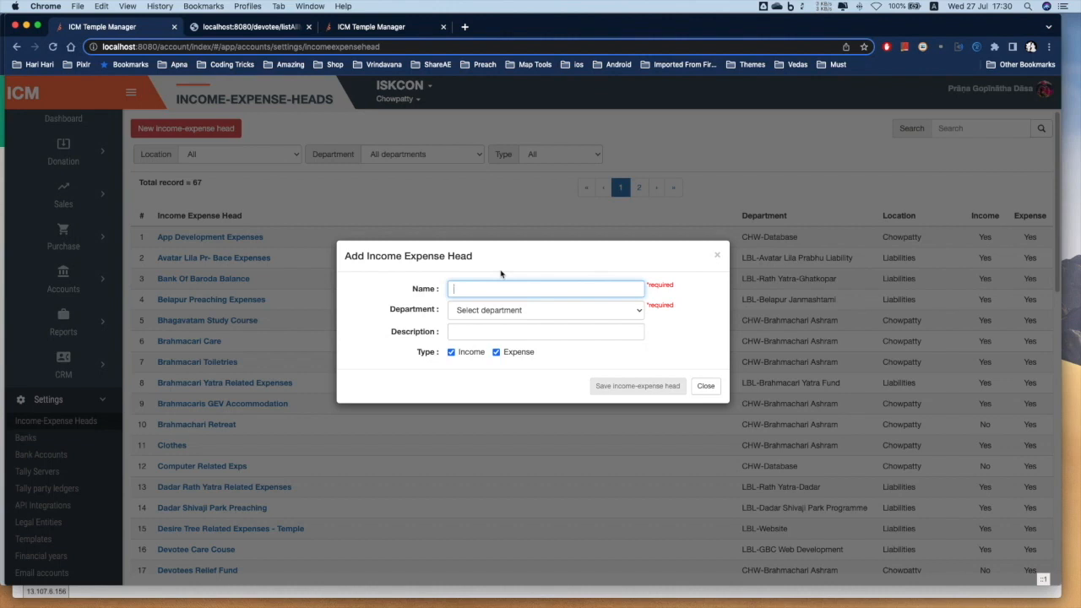
{"action": "type", "text": "Cleani"}
{"action": "key", "text": "super+a"}
{"action": "type", "text": "P"}
{"action": "key", "text": "Tab"}
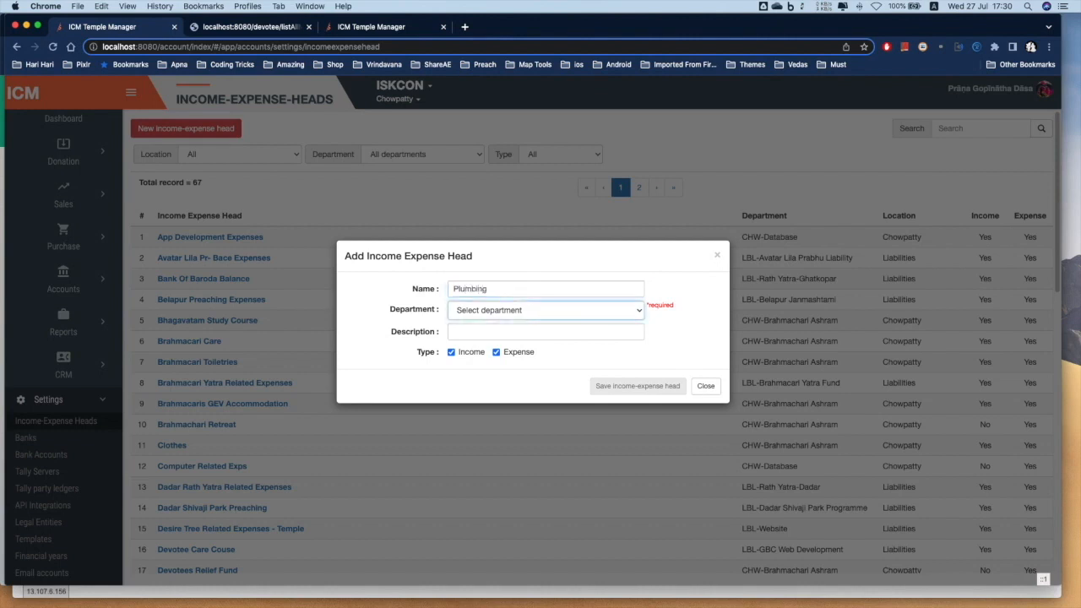
{"action": "key", "text": "n"}
{"action": "key", "text": "Tab"}
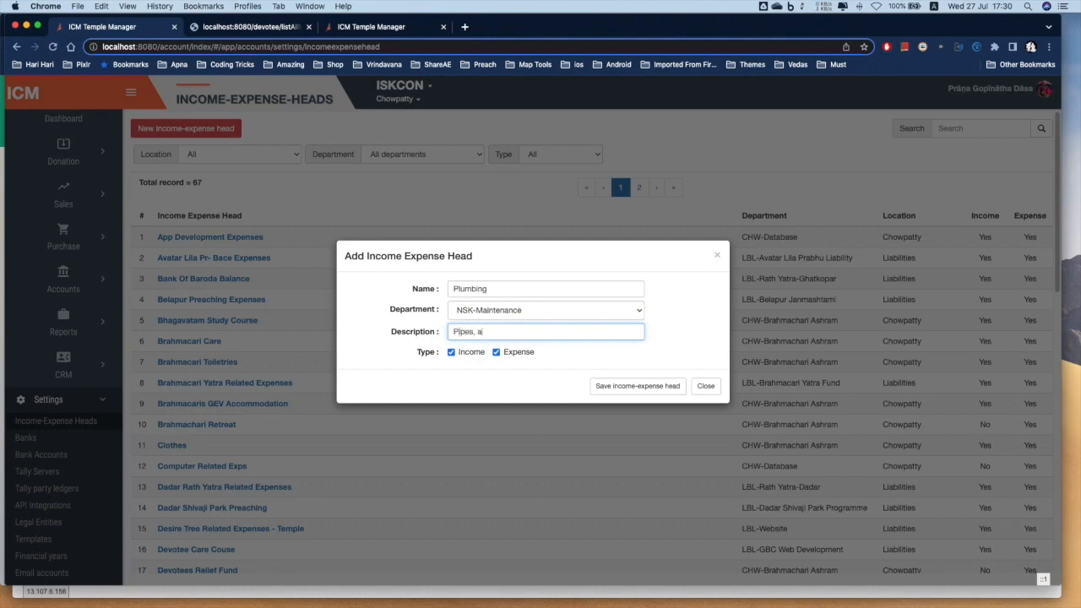
{"action": "type", "text": "Pipes, and top"}
{"action": "left_click", "coordinate": [605, 386]}
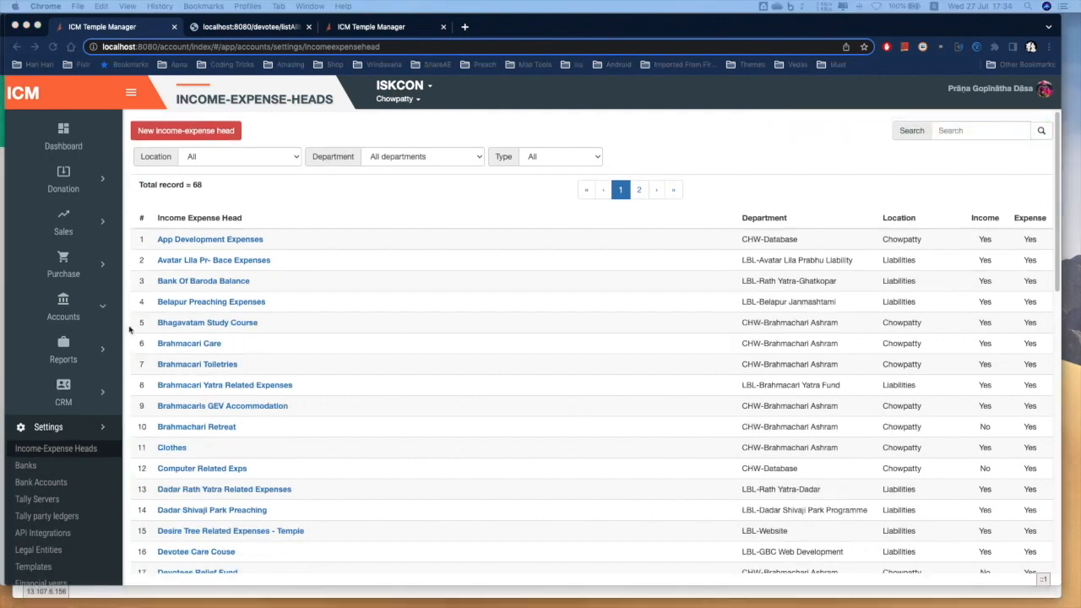
Start a new budget expense item for 2021-22, NSK-Maintenance (Liabilities), budget item Electrical
{"action": "left_click", "coordinate": [66, 315]}
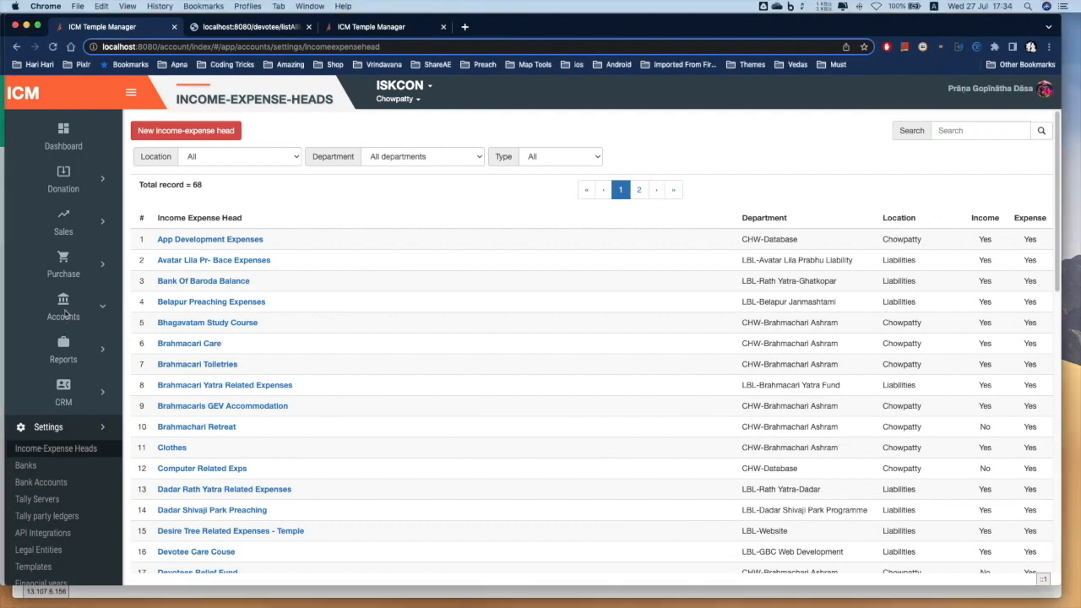
{"action": "left_click", "coordinate": [59, 321]}
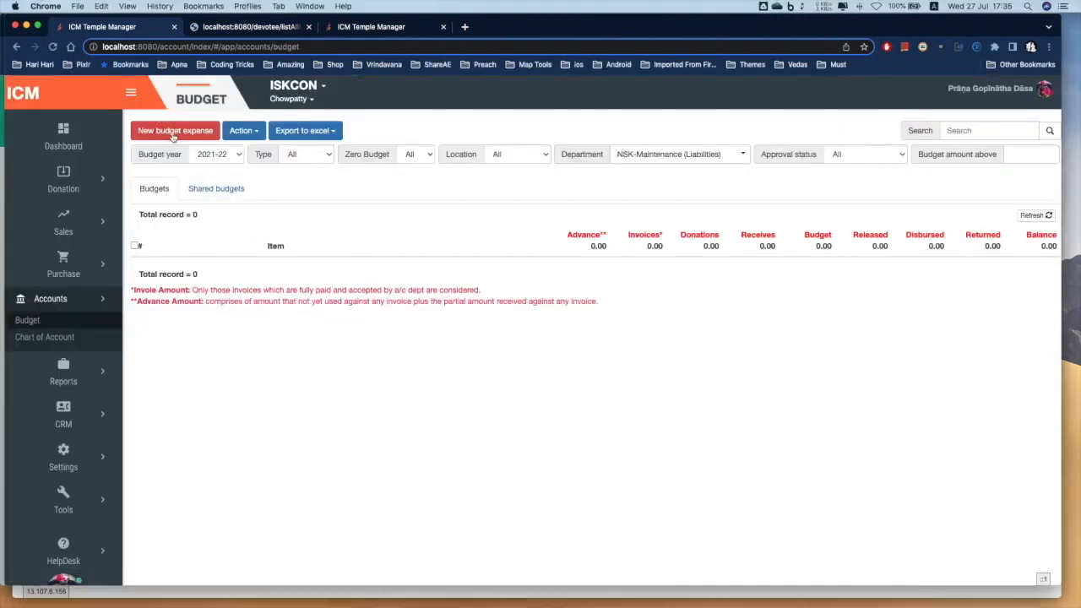
{"action": "left_click", "coordinate": [173, 133]}
{"action": "left_click", "coordinate": [399, 176]}
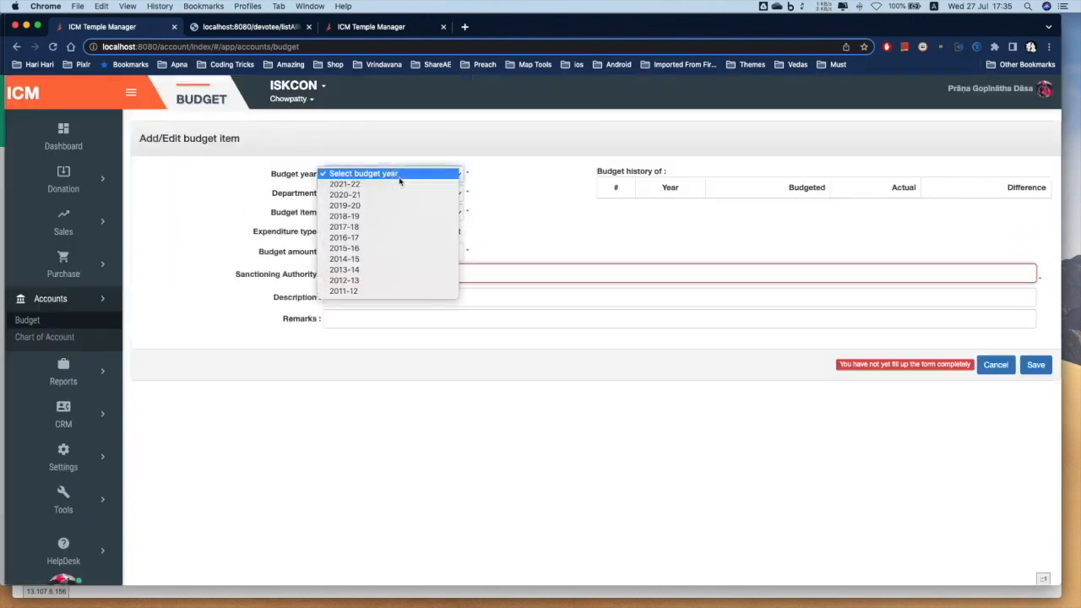
{"action": "left_click", "coordinate": [397, 184]}
{"action": "left_click", "coordinate": [398, 193]}
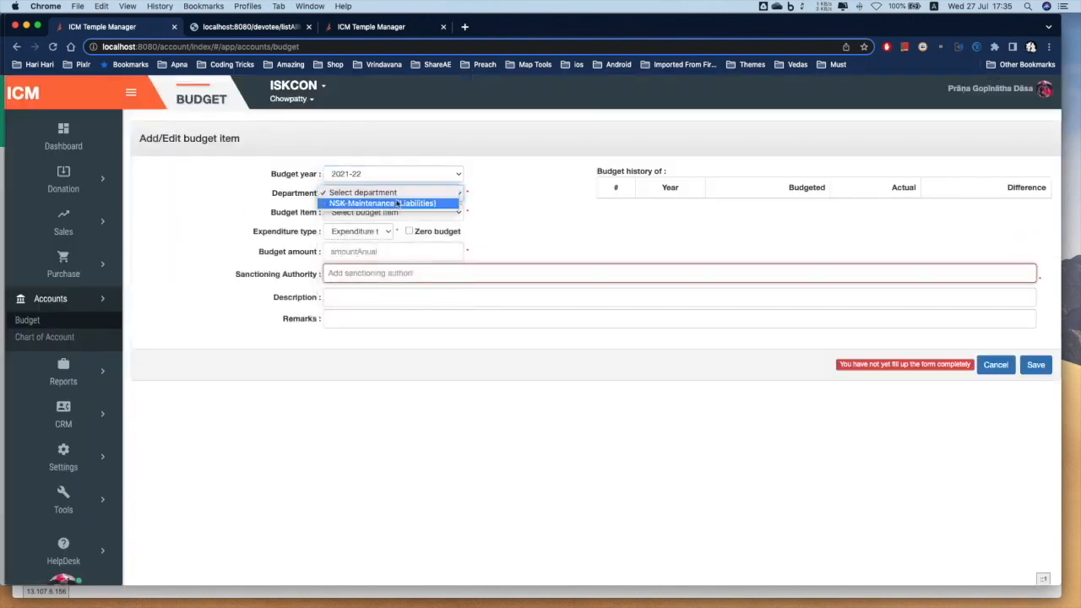
{"action": "left_click", "coordinate": [396, 203]}
{"action": "left_click", "coordinate": [393, 211]}
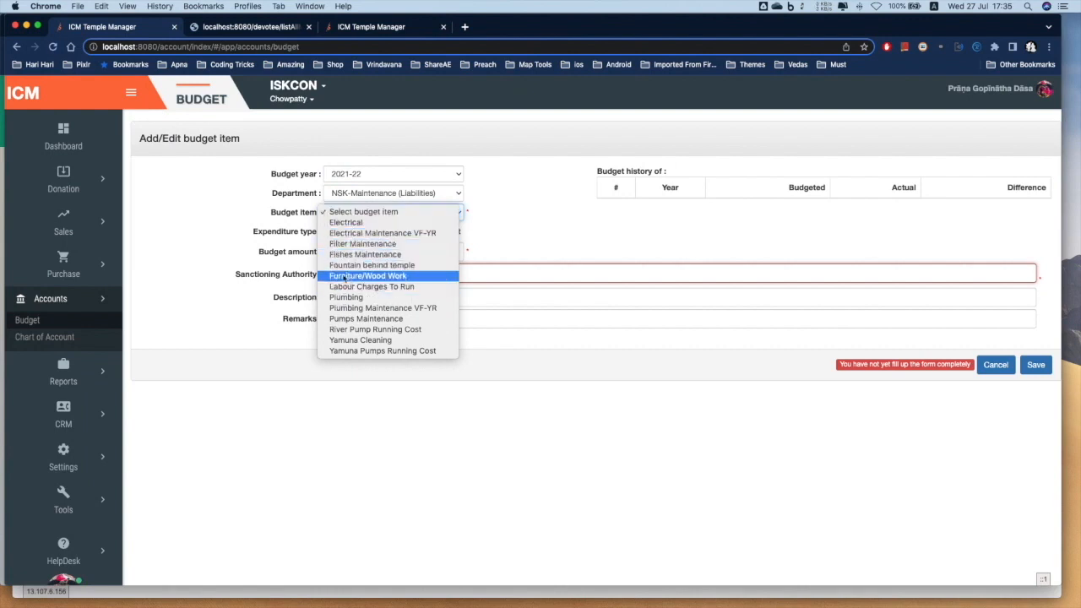
{"action": "left_click", "coordinate": [354, 222]}
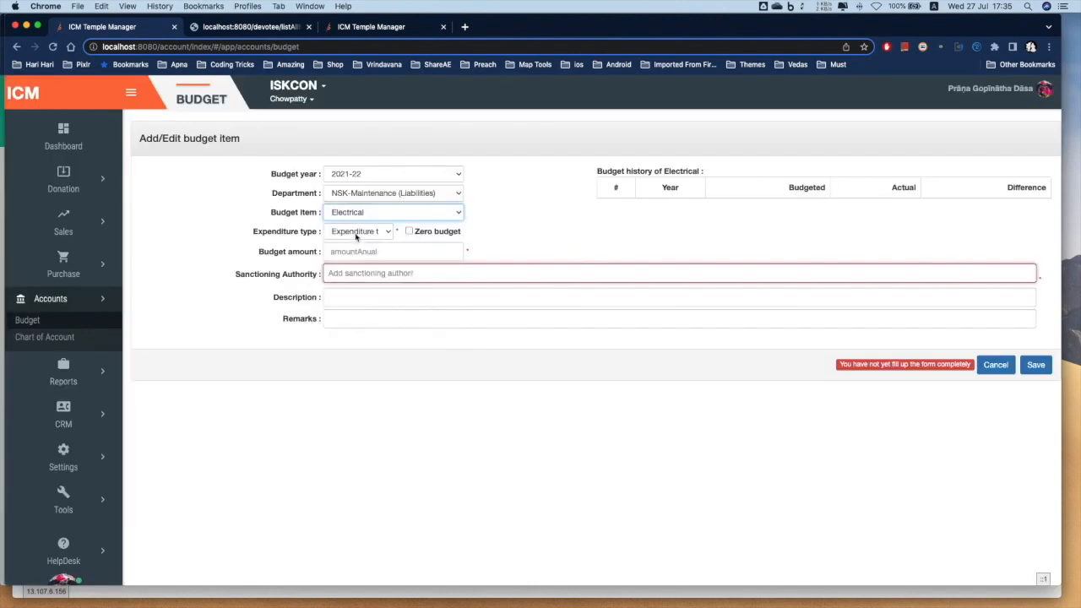
Set expenditure type Revenue and amount 25000, and choose the sanctioning authority from suggestions
{"action": "left_click", "coordinate": [356, 234]}
{"action": "left_click", "coordinate": [345, 251]}
{"action": "left_click", "coordinate": [348, 232]}
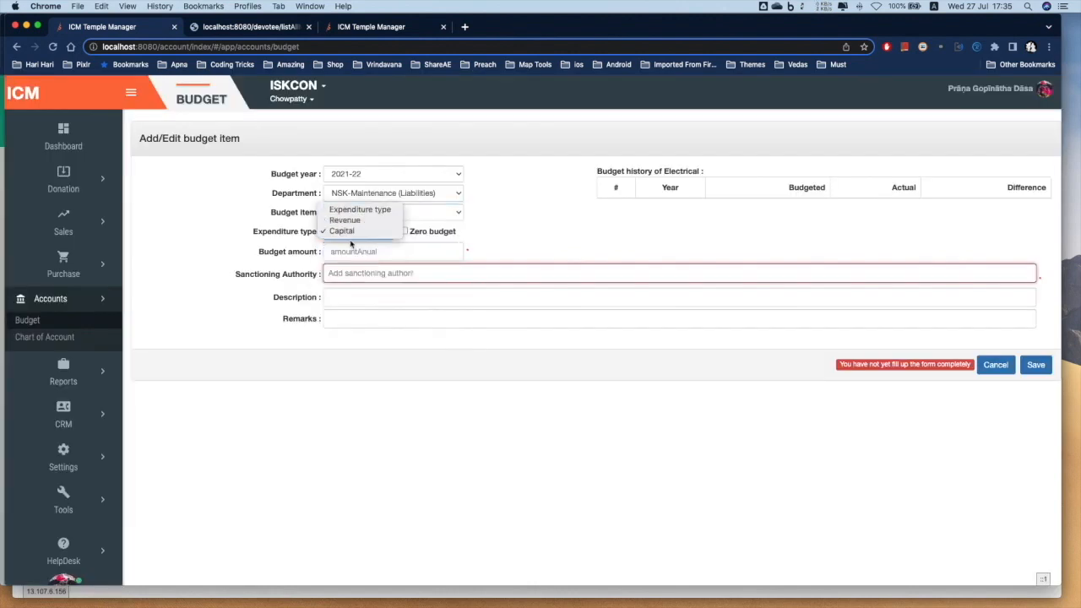
{"action": "left_click", "coordinate": [349, 221]}
{"action": "left_click", "coordinate": [332, 251]}
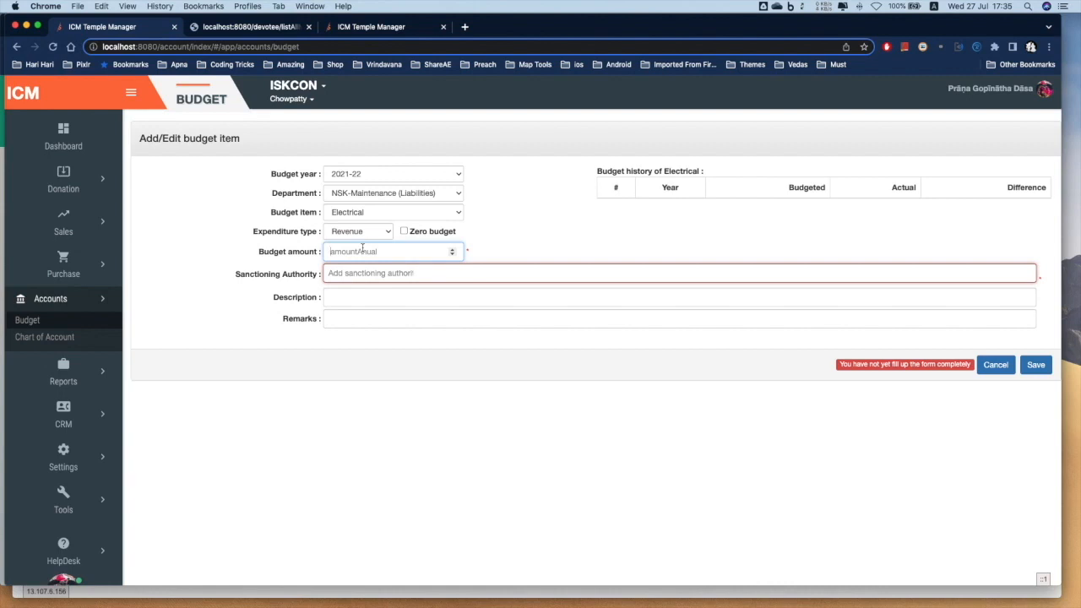
{"action": "type", "text": "20"}
{"action": "left_click", "coordinate": [370, 273]}
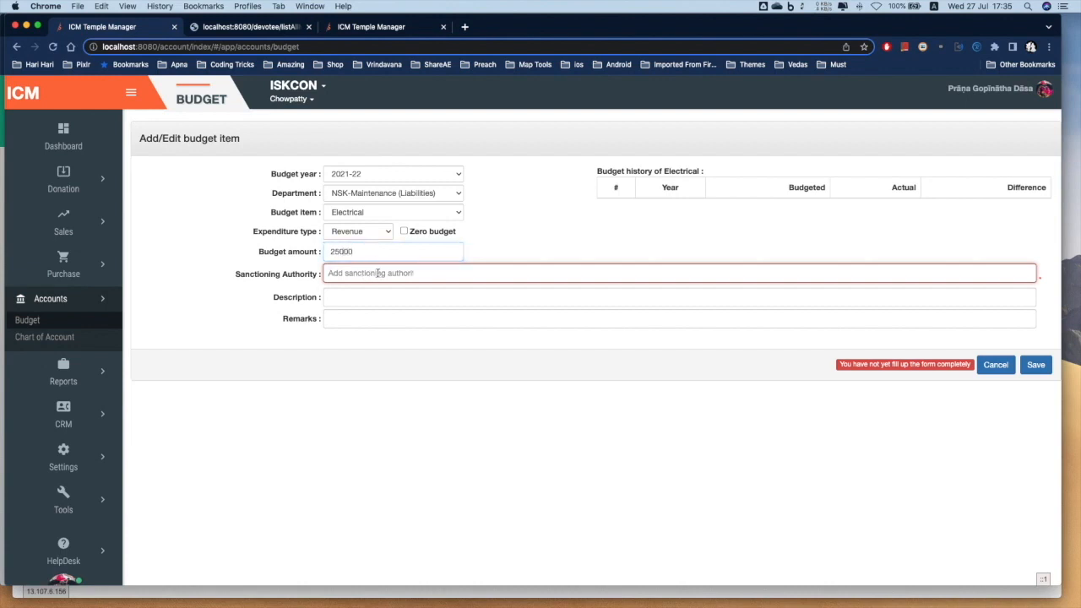
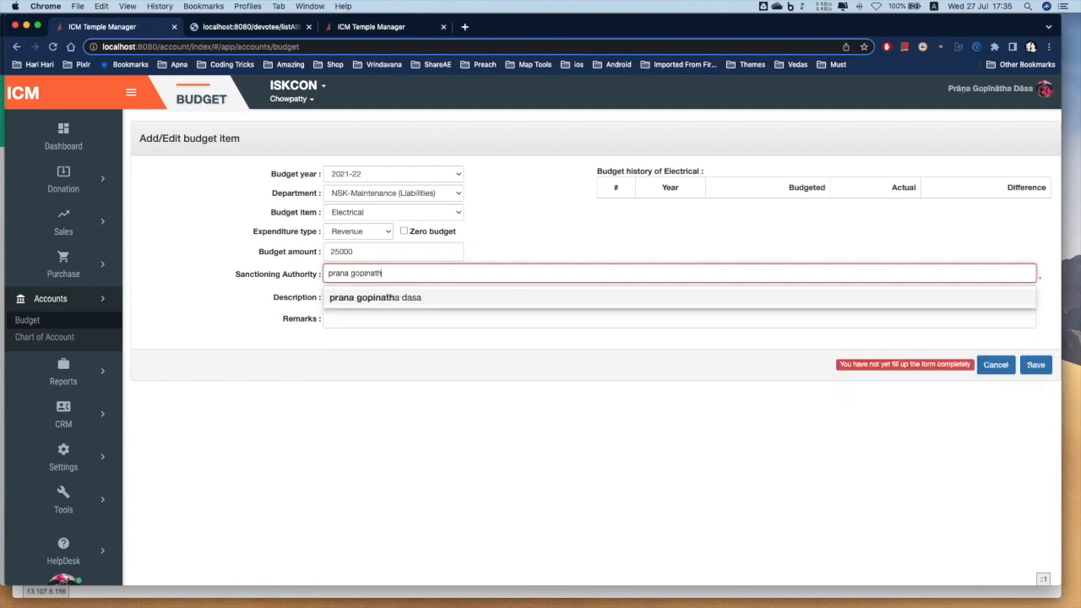
{"action": "left_click", "coordinate": [404, 296]}
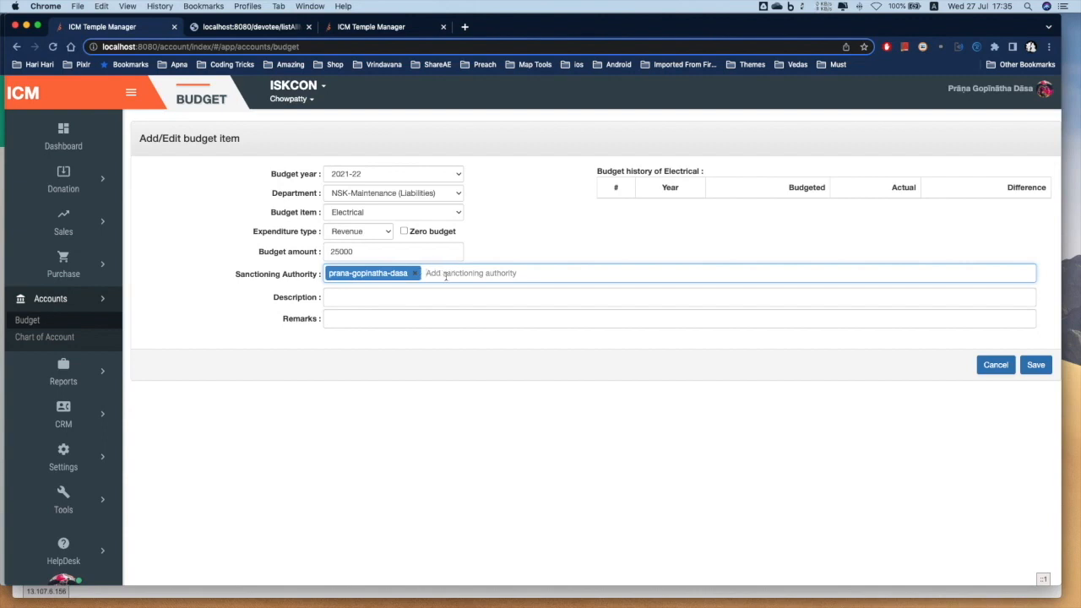
{"action": "left_click", "coordinate": [443, 296]}
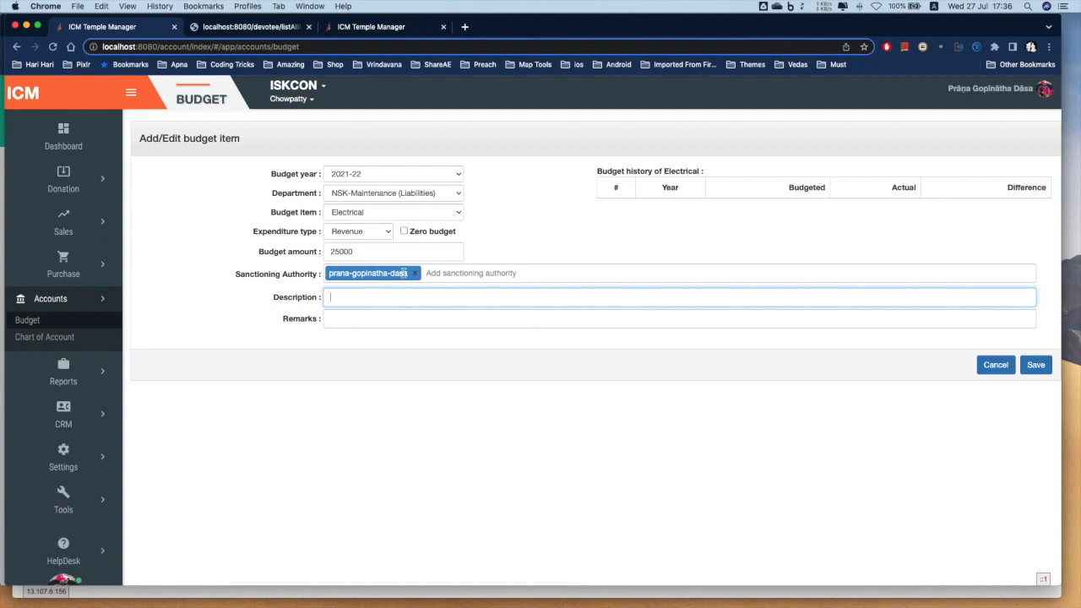
Save the Electrical budget item, then verify and approve it
{"action": "left_click", "coordinate": [1035, 366]}
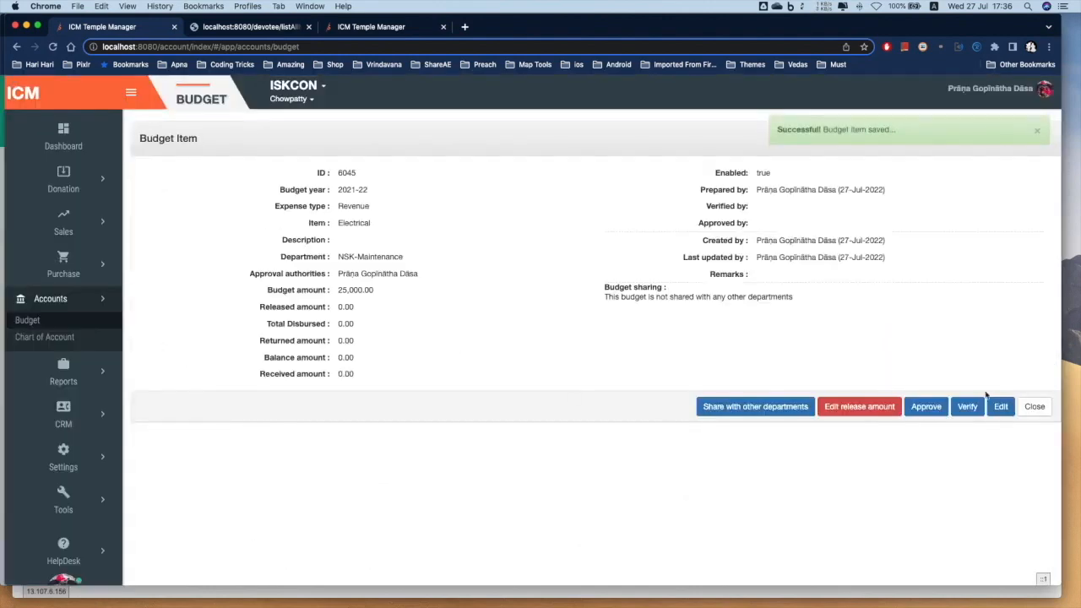
{"action": "left_click", "coordinate": [967, 407]}
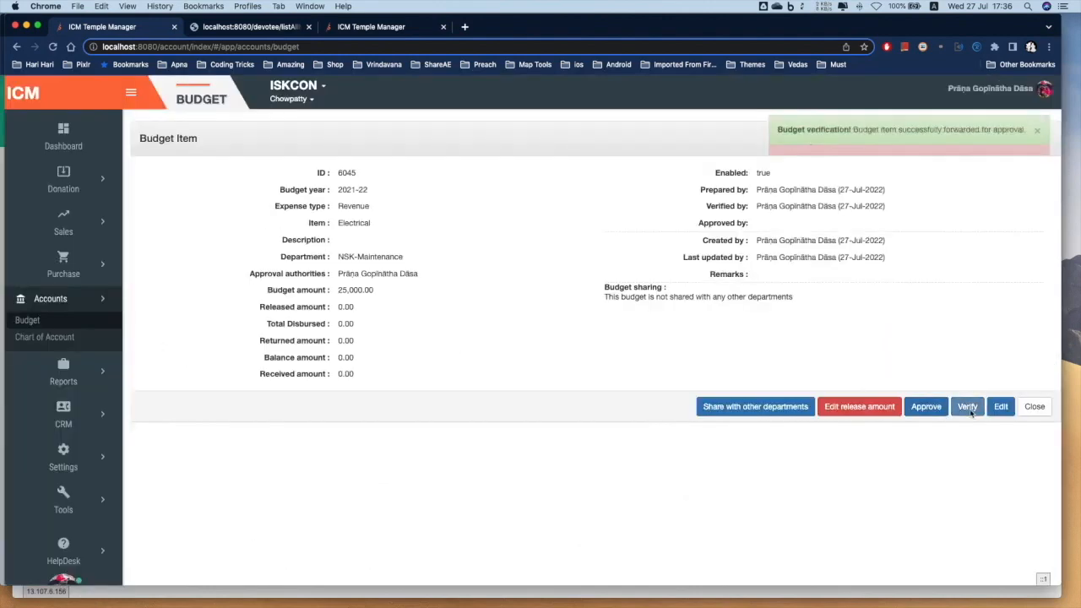
{"action": "left_click", "coordinate": [926, 407]}
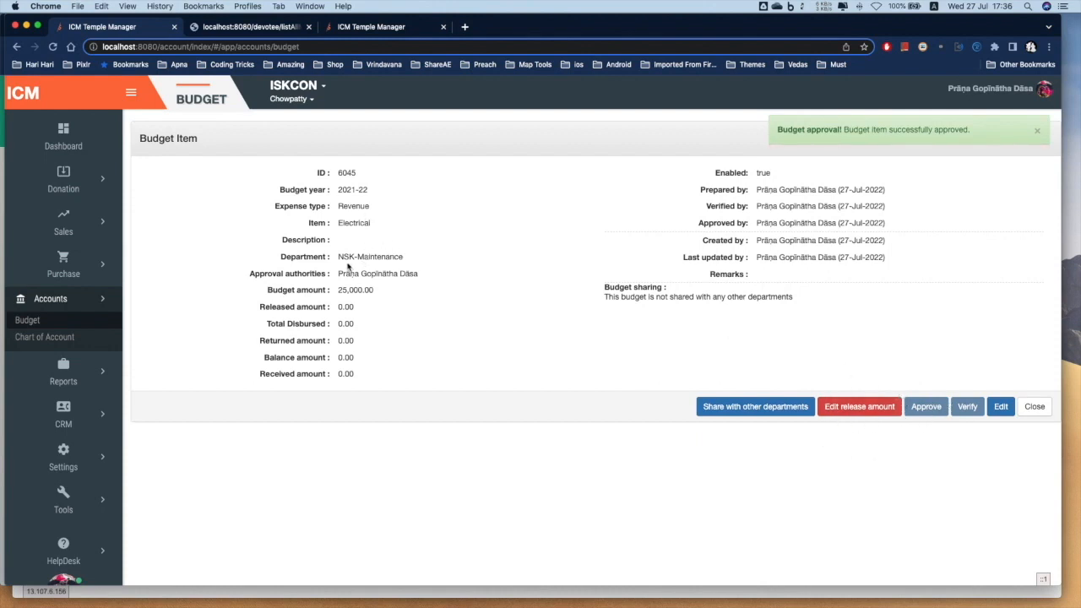
Review the NSK-Maintenance, Electrical and 25,000.00 details, then open the release amount dialog
{"action": "left_click_drag", "start_coordinate": [339, 255], "coordinate": [403, 252]}
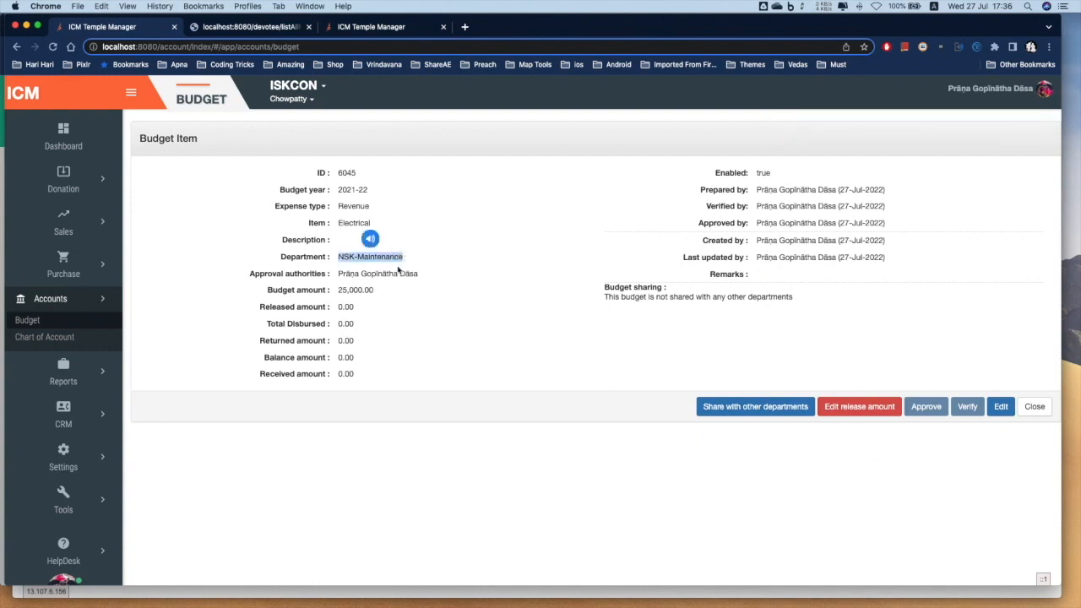
{"action": "left_click_drag", "start_coordinate": [339, 222], "coordinate": [371, 222]}
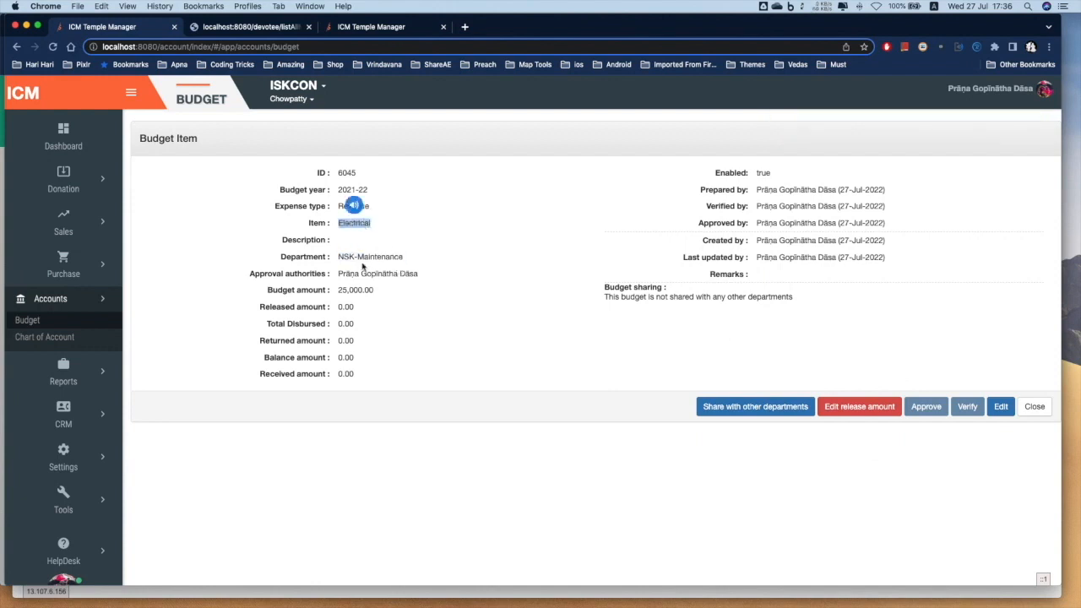
{"action": "left_click", "coordinate": [353, 205]}
{"action": "left_click_drag", "start_coordinate": [338, 289], "coordinate": [377, 290]}
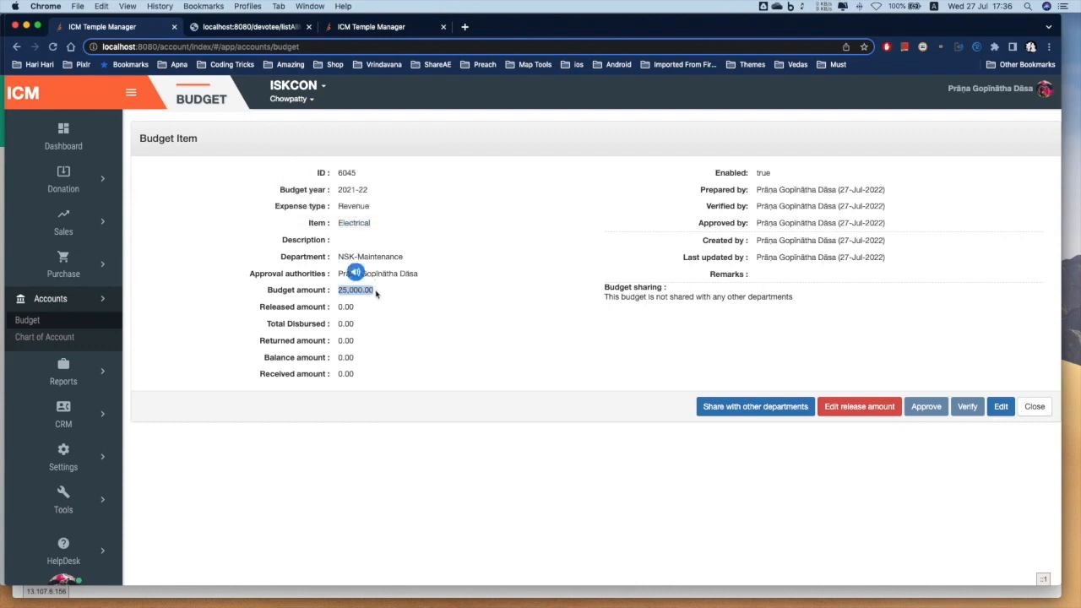
{"action": "left_click", "coordinate": [379, 296]}
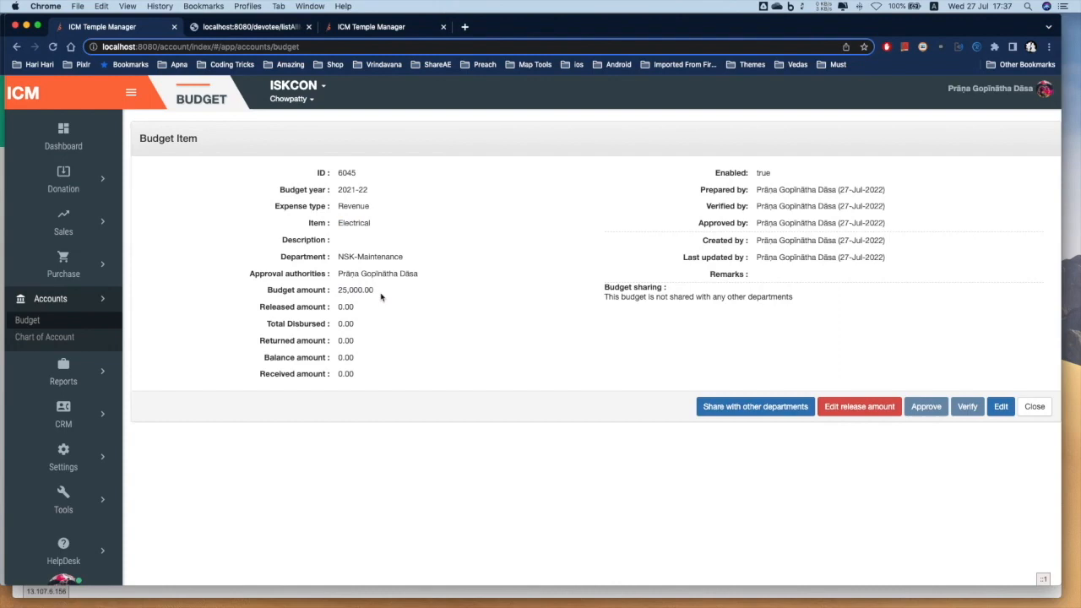
{"action": "left_click", "coordinate": [869, 411]}
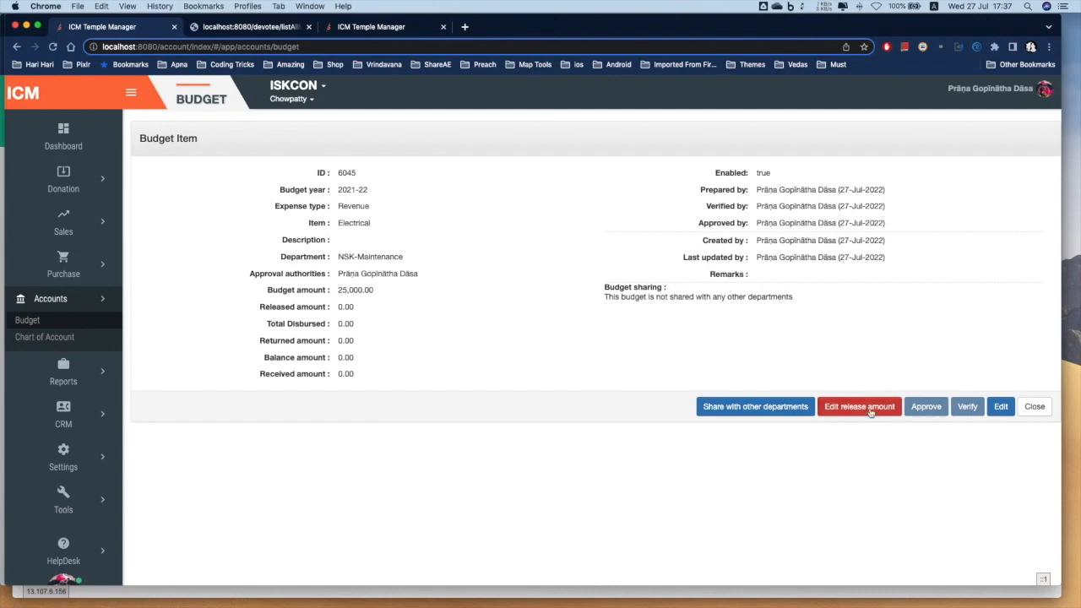
Release 12,500.00 of the Electrical budget and save it
{"action": "left_click", "coordinate": [472, 330]}
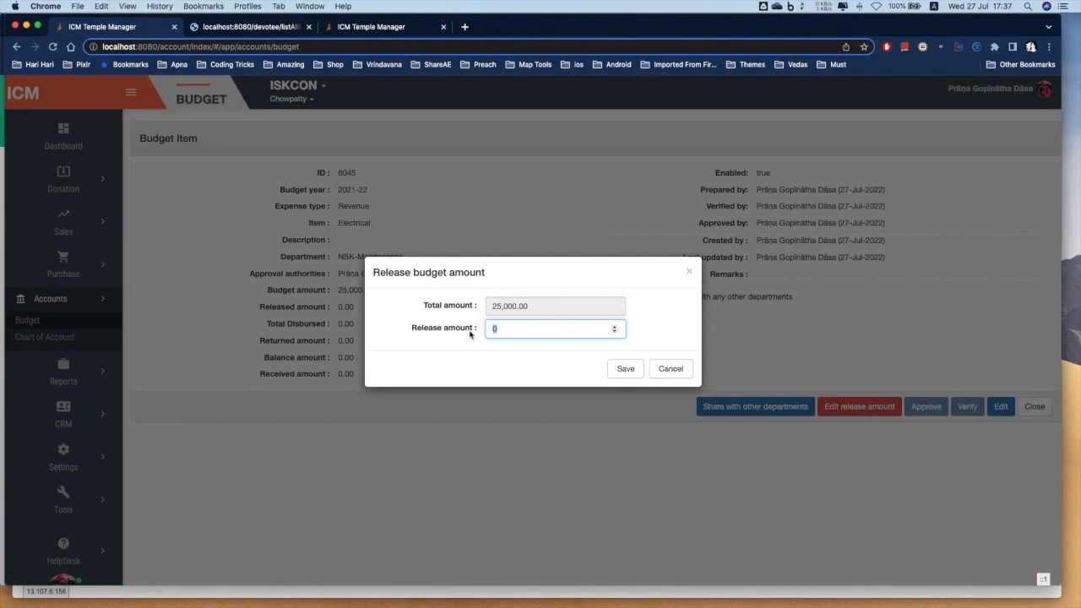
{"action": "type", "text": "12500"}
{"action": "left_click", "coordinate": [622, 369]}
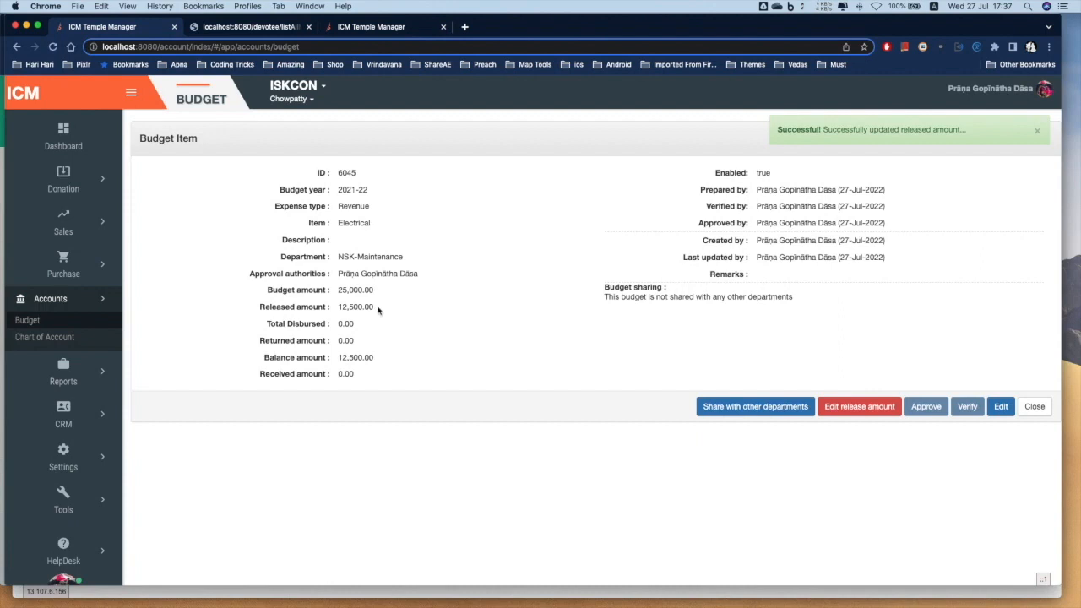
{"action": "left_click_drag", "start_coordinate": [339, 357], "coordinate": [391, 358]}
{"action": "left_click", "coordinate": [391, 358]}
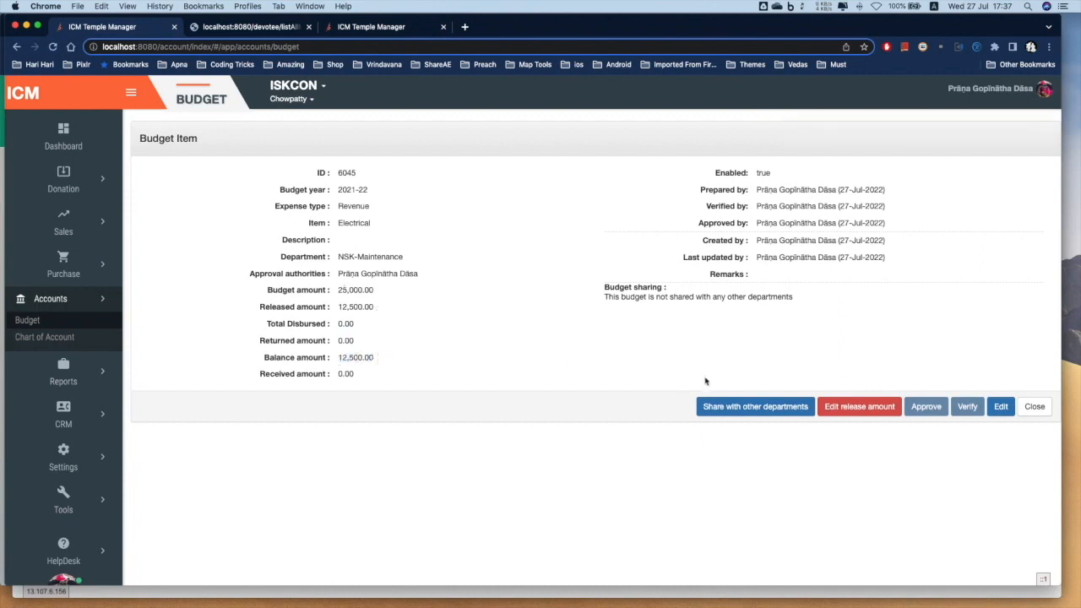
Return to the budget list, confirm 12,500.00 released for Electrical, and begin a new budget item
{"action": "left_click", "coordinate": [1035, 407]}
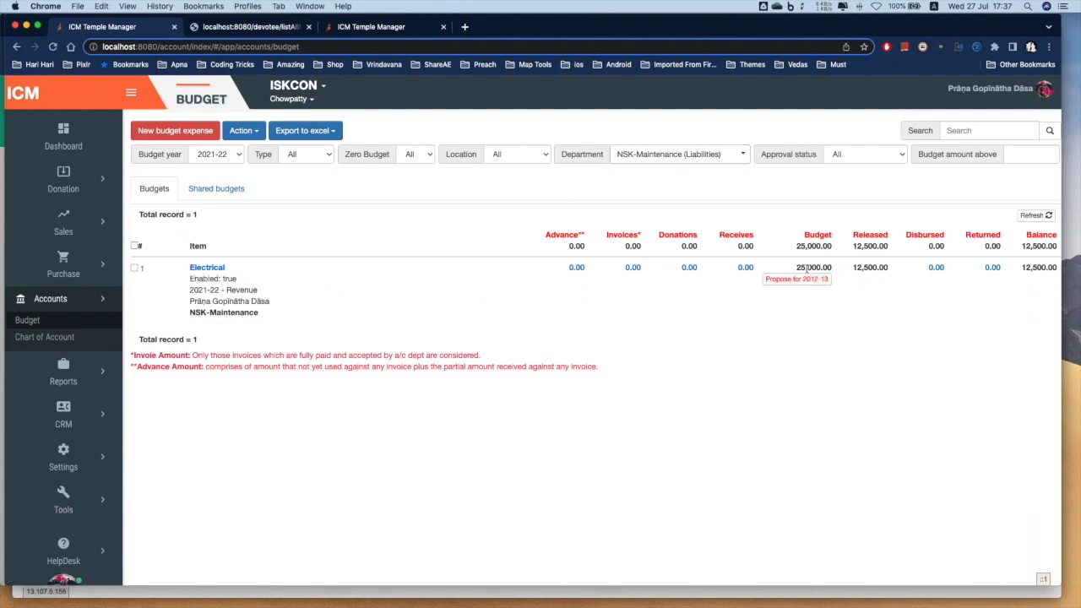
{"action": "double_click", "coordinate": [870, 268]}
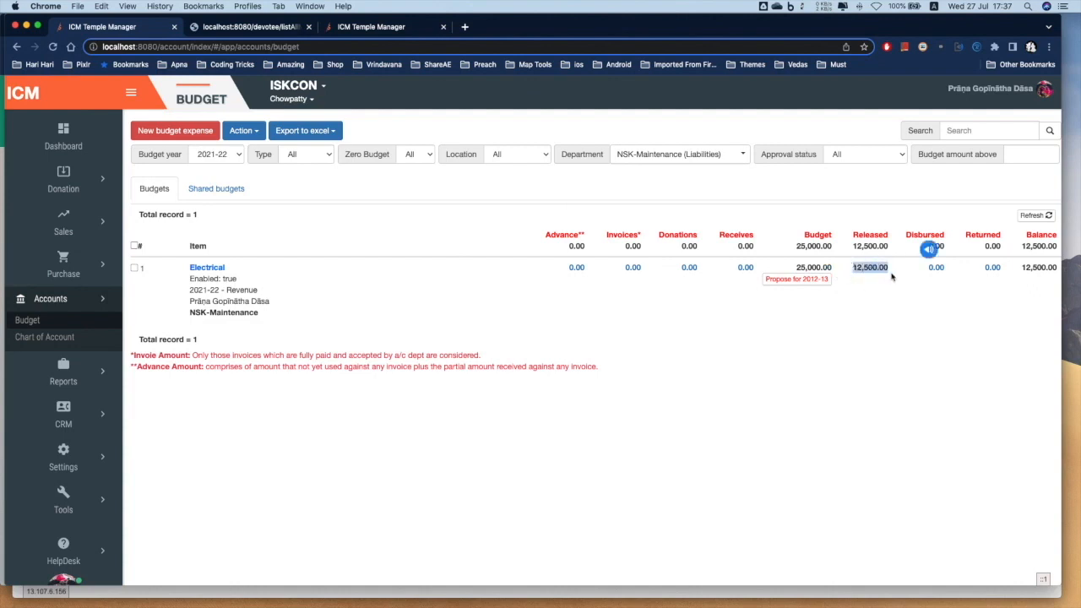
{"action": "left_click", "coordinate": [318, 443]}
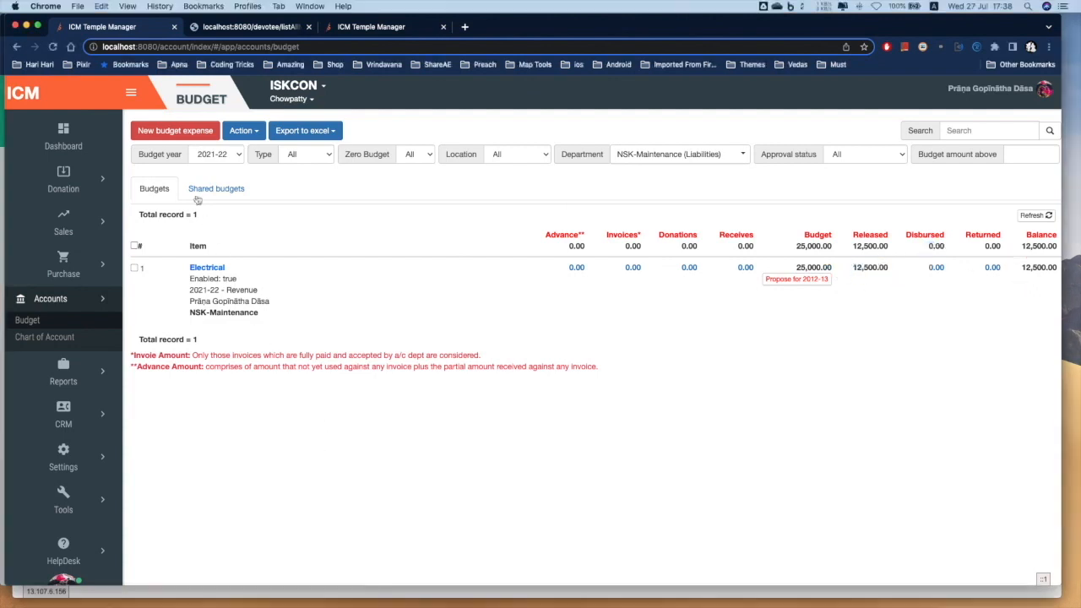
{"action": "left_click", "coordinate": [179, 133]}
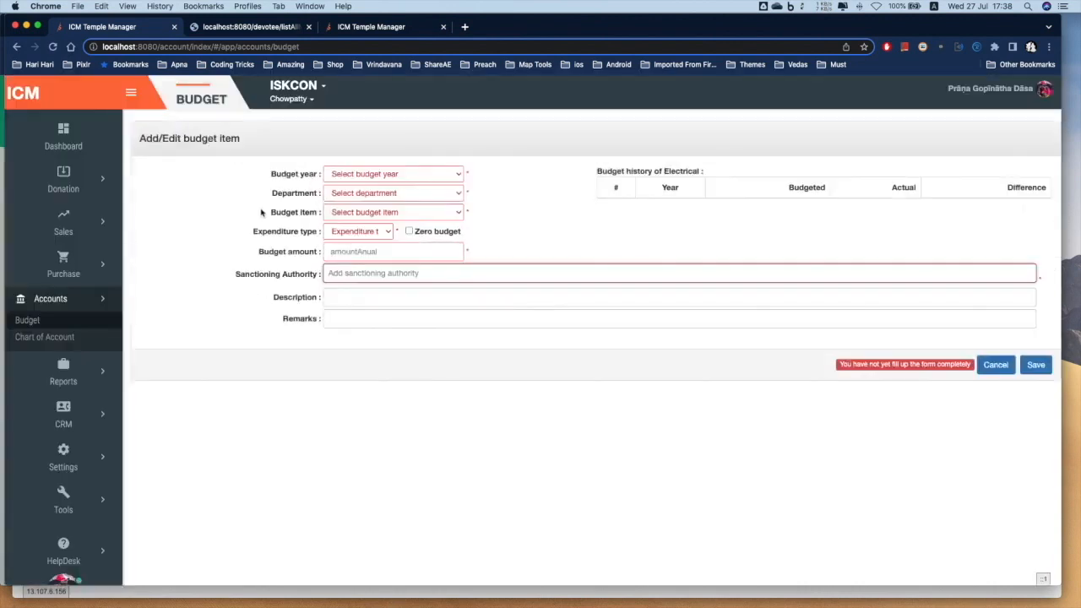
Choose 2021-22, NSK-Maintenance (Liabilities), Plumbing and Revenue on the new budget item
{"action": "left_click", "coordinate": [371, 172]}
{"action": "left_click", "coordinate": [371, 184]}
{"action": "left_click", "coordinate": [372, 193]}
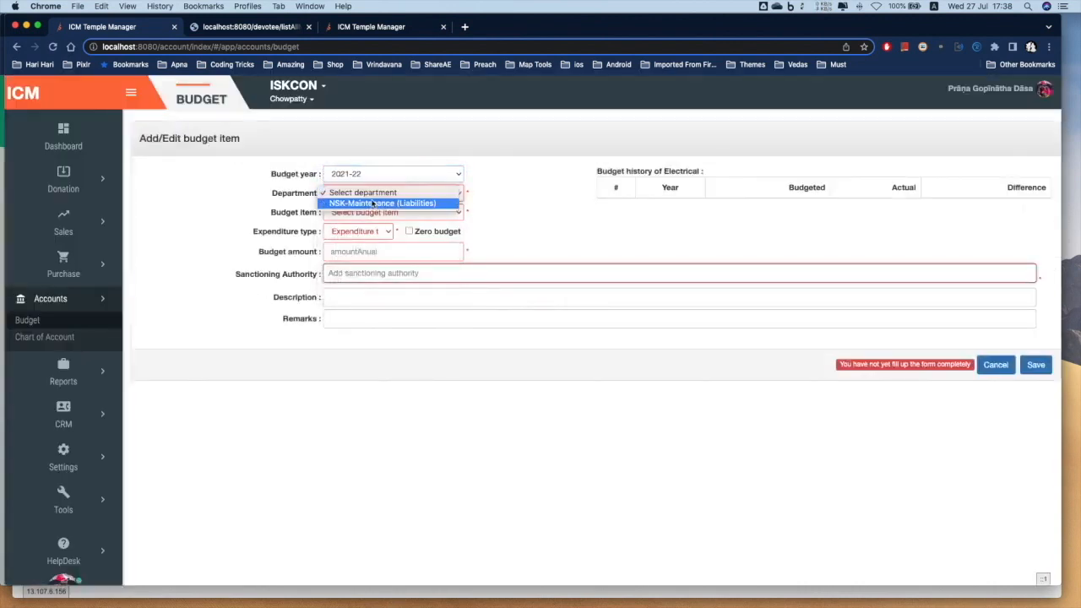
{"action": "left_click", "coordinate": [371, 203]}
{"action": "left_click", "coordinate": [372, 212]}
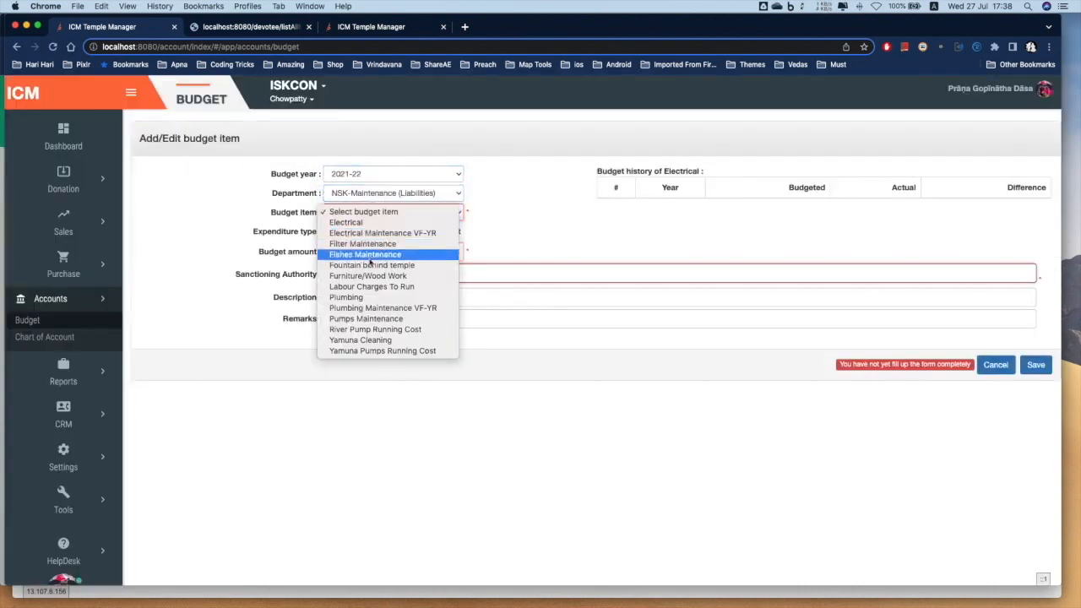
{"action": "left_click", "coordinate": [366, 298]}
{"action": "left_click", "coordinate": [361, 231]}
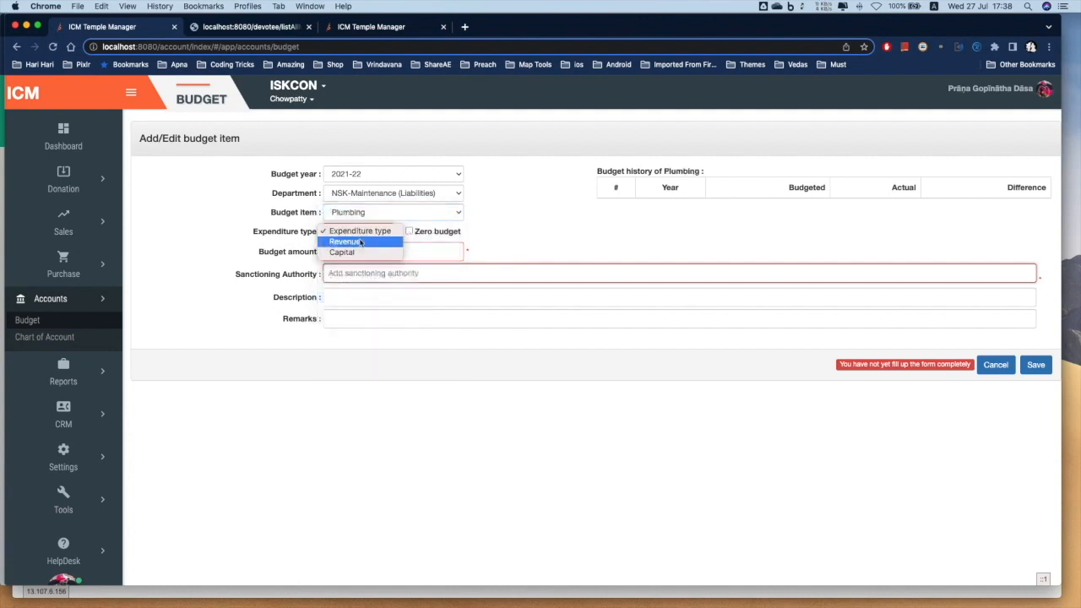
{"action": "left_click", "coordinate": [359, 243]}
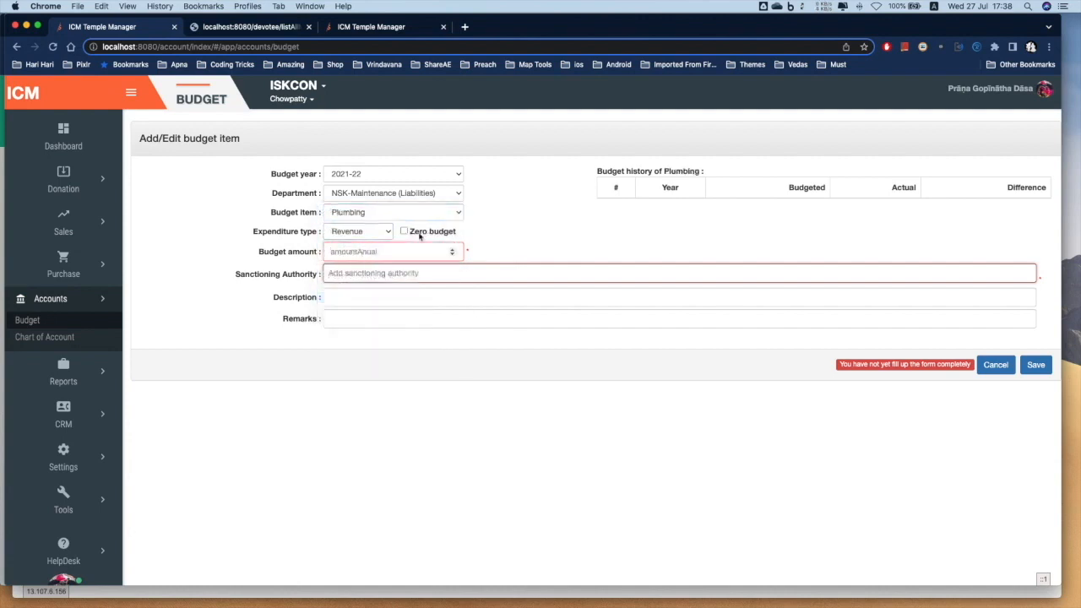
{"action": "left_click_drag", "start_coordinate": [460, 231], "coordinate": [408, 231]}
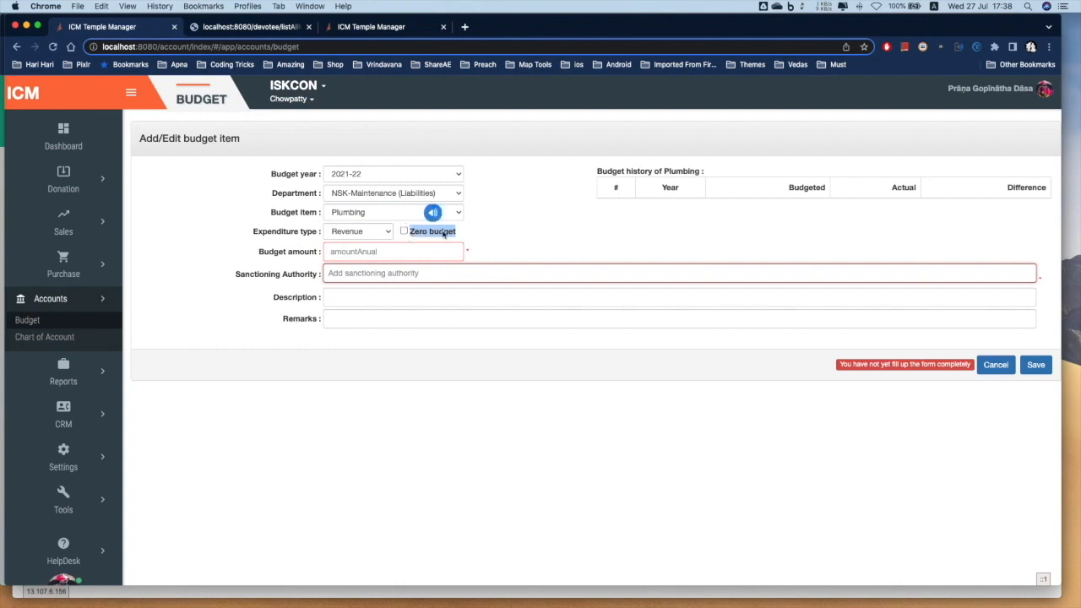
Enter a 25000 budget amount, pick the sanctioning authority, and save the Plumbing item
{"action": "left_click", "coordinate": [392, 257]}
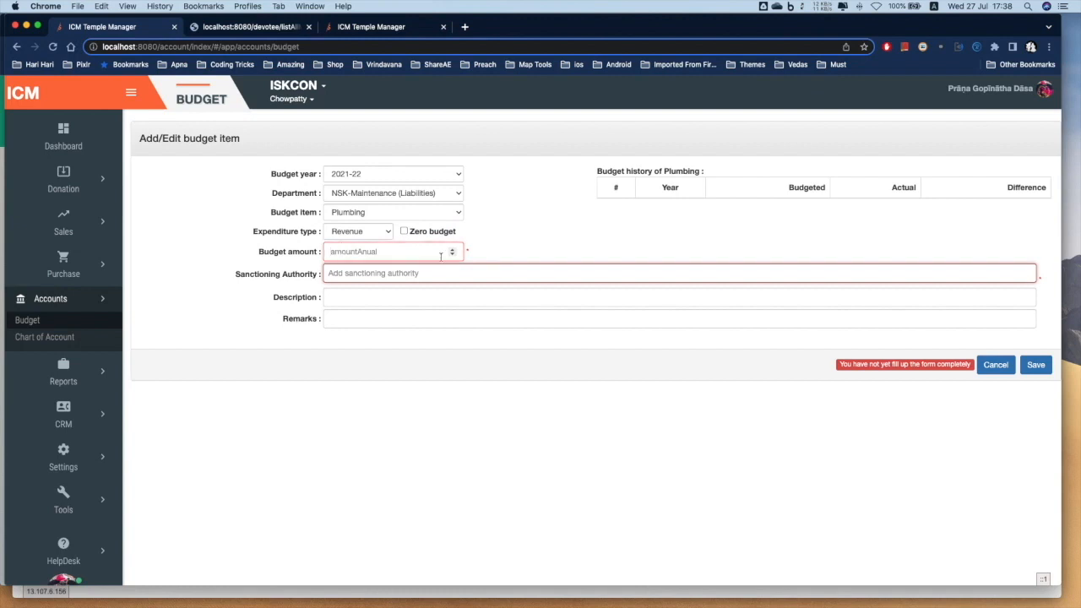
{"action": "type", "text": "25000"}
{"action": "left_click", "coordinate": [469, 270]}
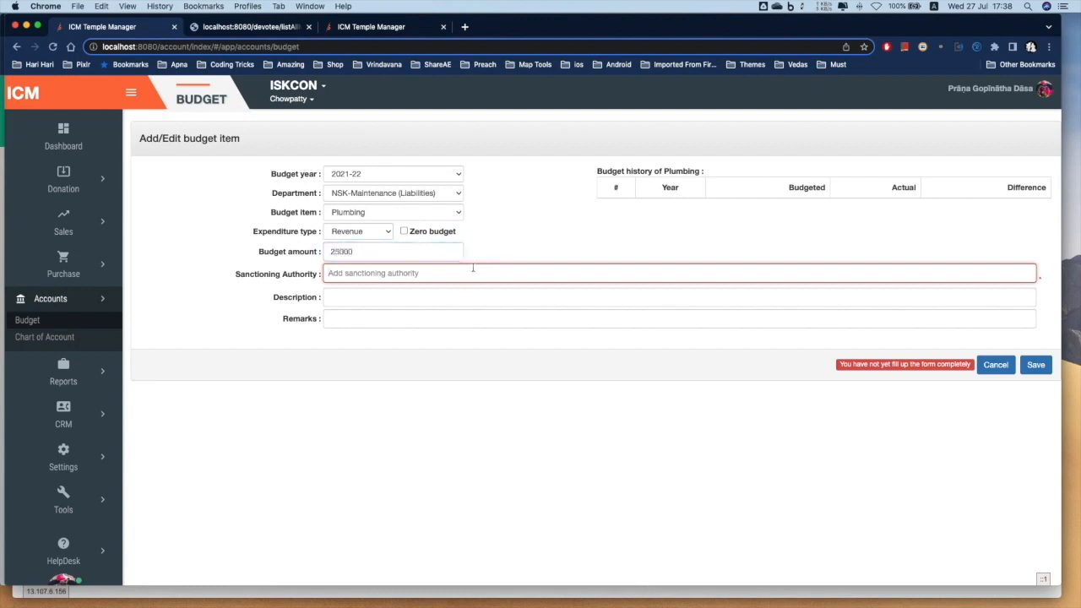
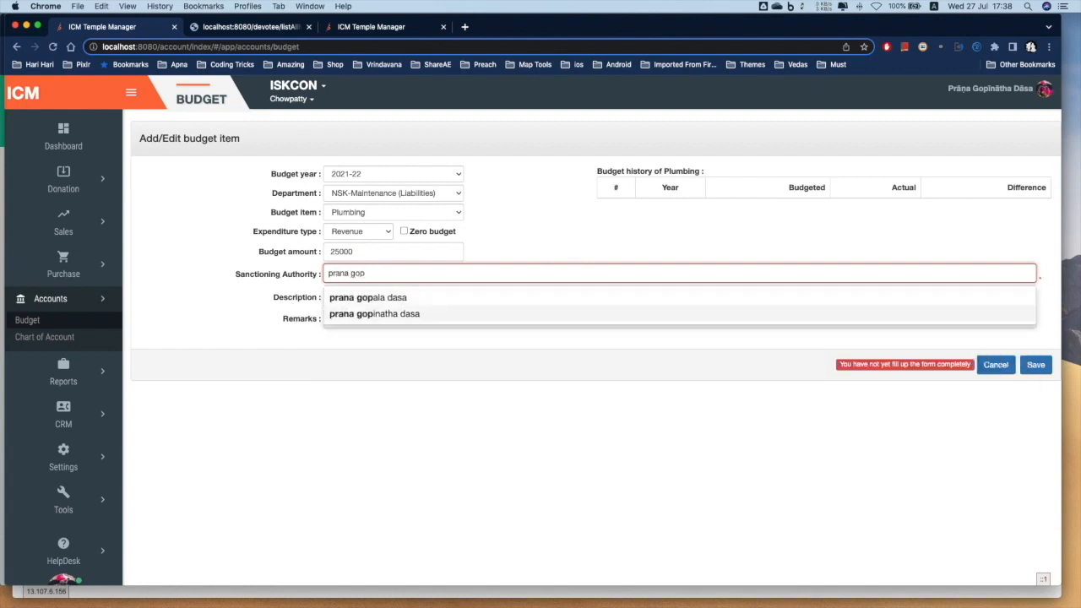
{"action": "key", "text": "Return"}
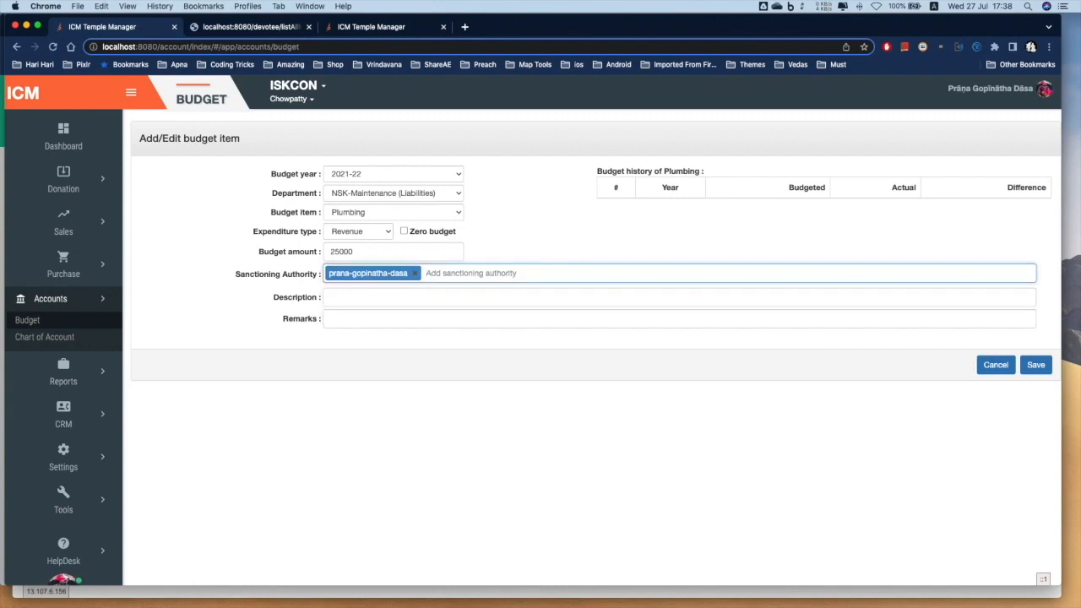
{"action": "left_click", "coordinate": [1035, 365]}
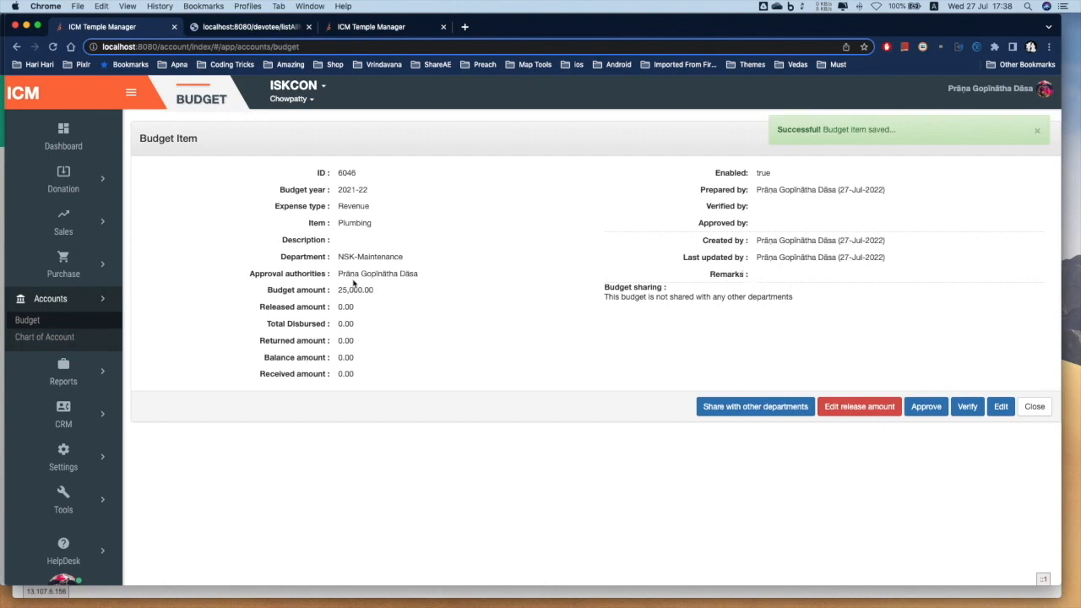
Verify and approve the Plumbing budget item
{"action": "left_click_drag", "start_coordinate": [337, 274], "coordinate": [388, 273]}
{"action": "left_click", "coordinate": [386, 285]}
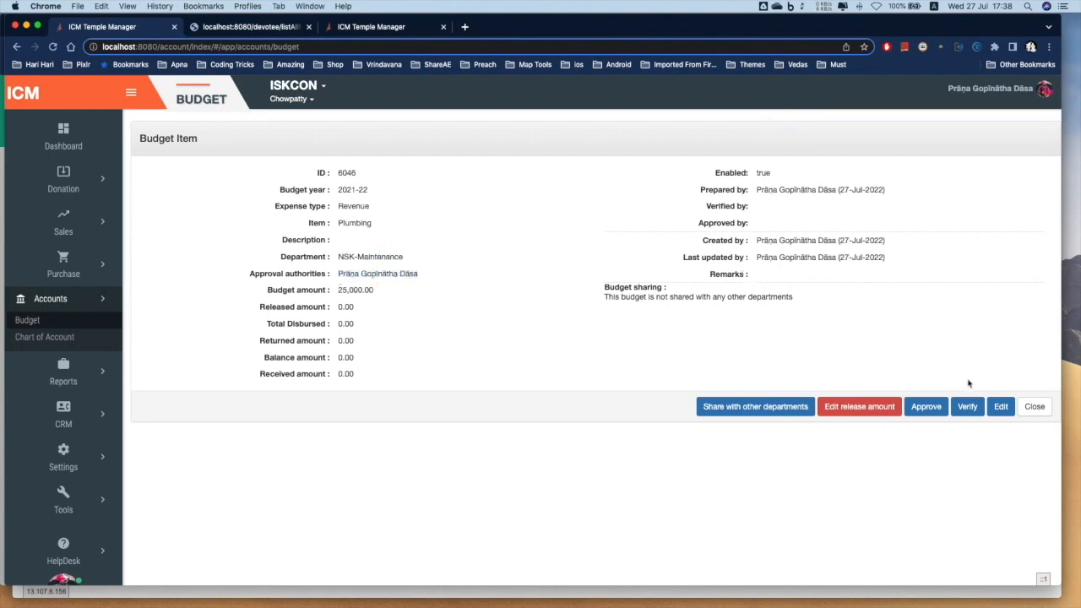
{"action": "left_click", "coordinate": [967, 411]}
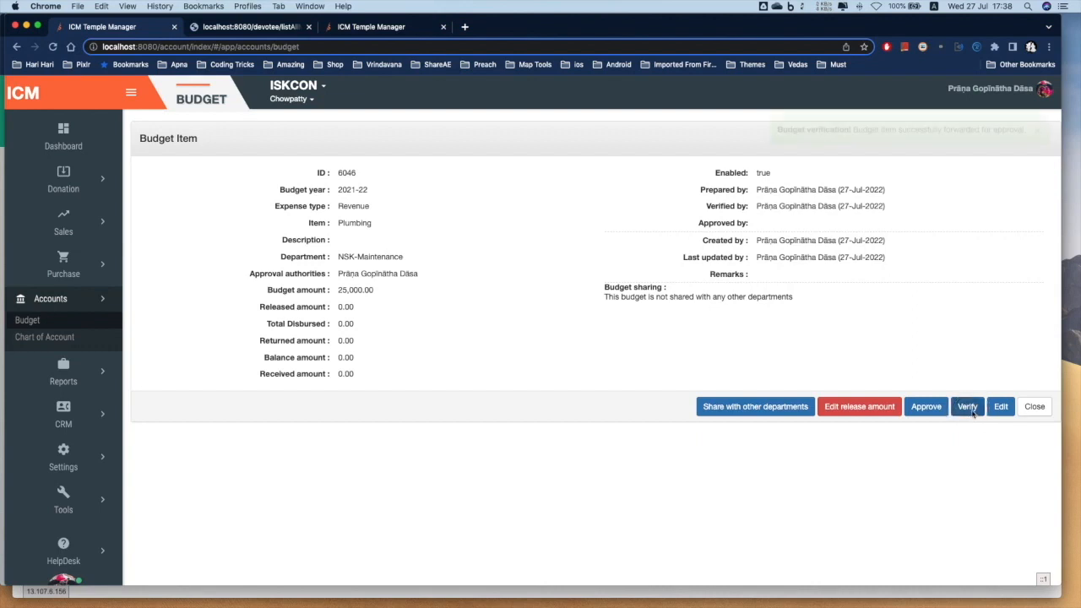
{"action": "left_click", "coordinate": [931, 412]}
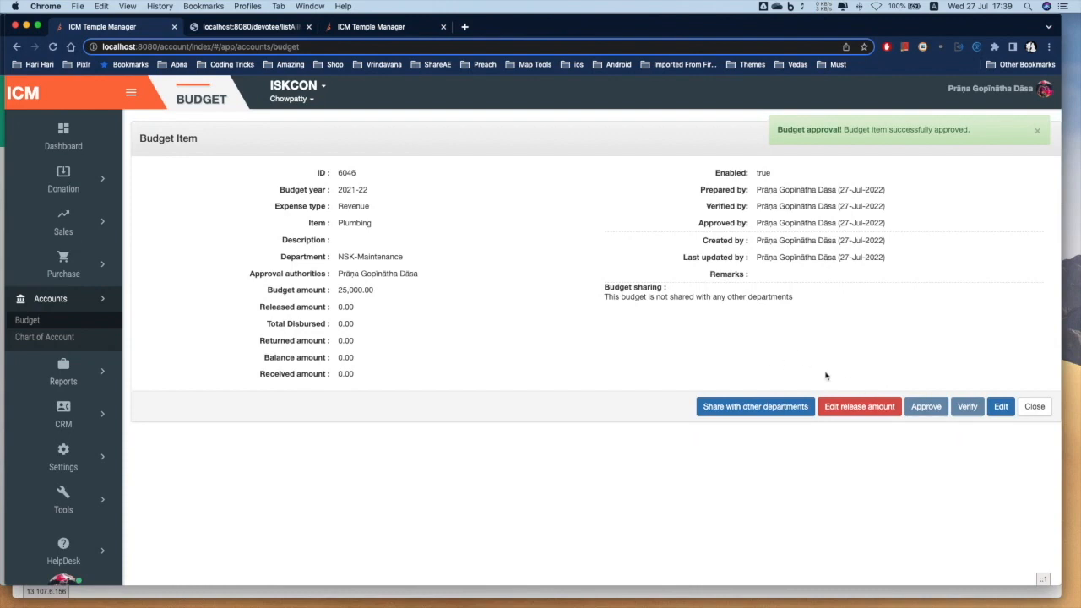
Release the full 25,000.00 of the Plumbing budget and save it
{"action": "left_click", "coordinate": [842, 408]}
{"action": "left_click", "coordinate": [502, 335]}
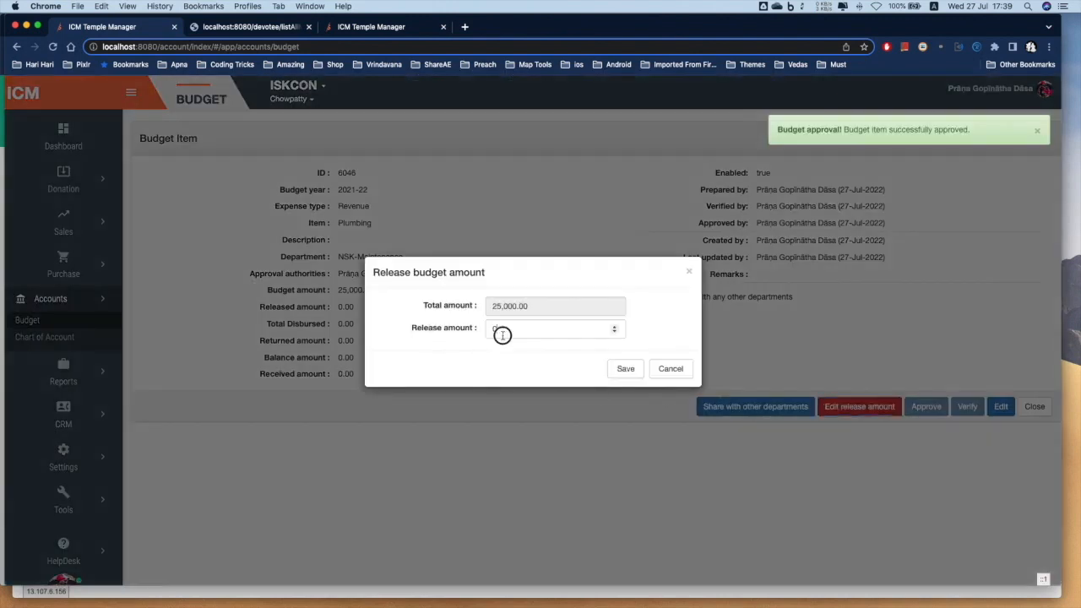
{"action": "type", "text": "2"}
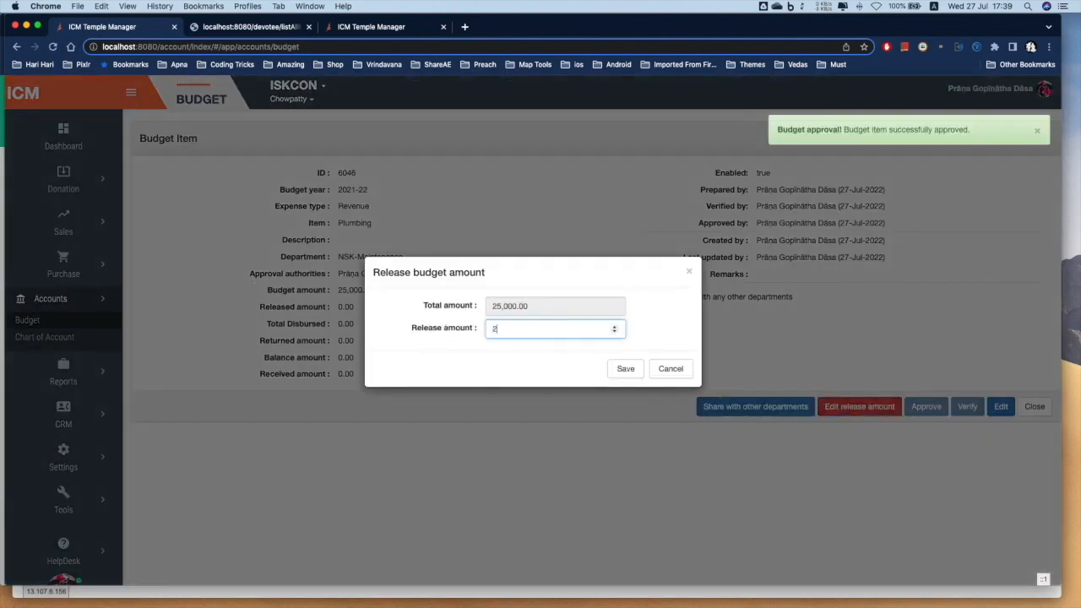
{"action": "type", "text": "5000"}
{"action": "left_click", "coordinate": [626, 369]}
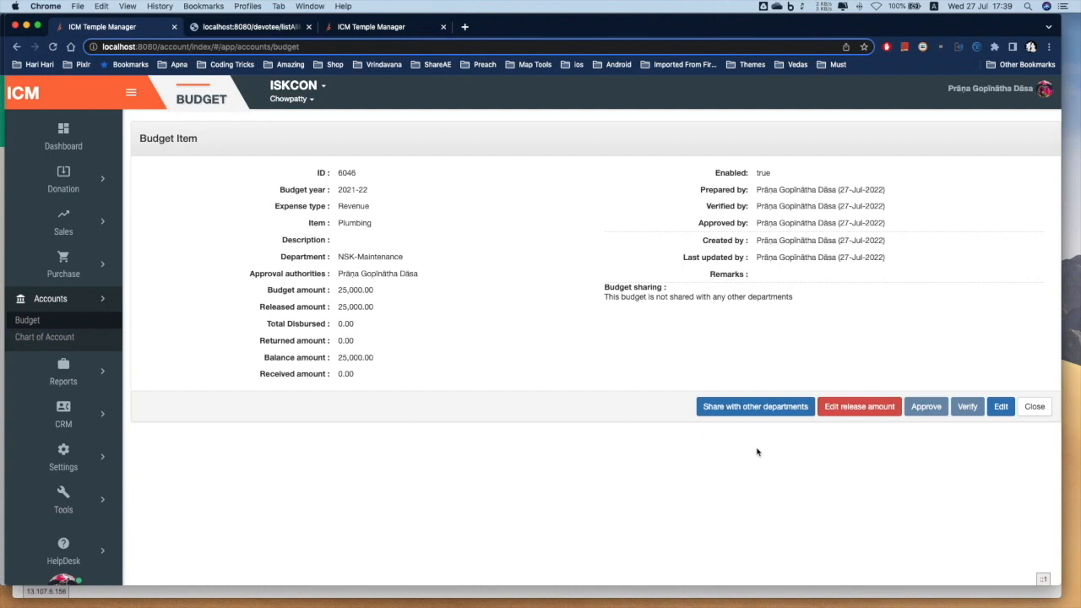
Go back to the budget list and check the 50,000.00 budgeted and 37,500.00 released totals
{"action": "left_click", "coordinate": [1034, 406]}
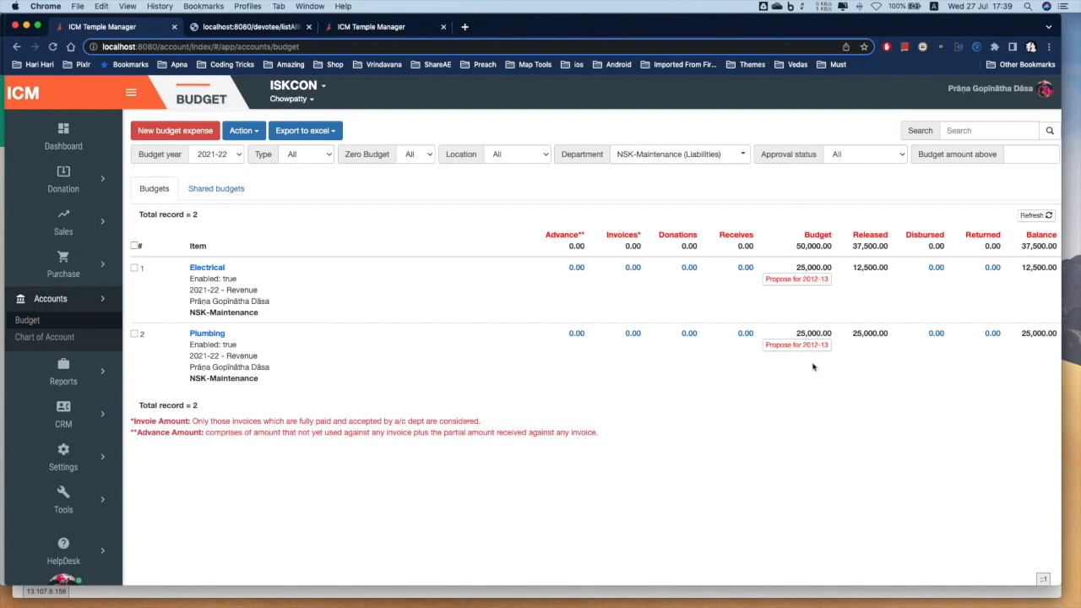
{"action": "double_click", "coordinate": [803, 246]}
{"action": "double_click", "coordinate": [878, 247]}
{"action": "left_click_drag", "start_coordinate": [880, 249], "coordinate": [893, 262]}
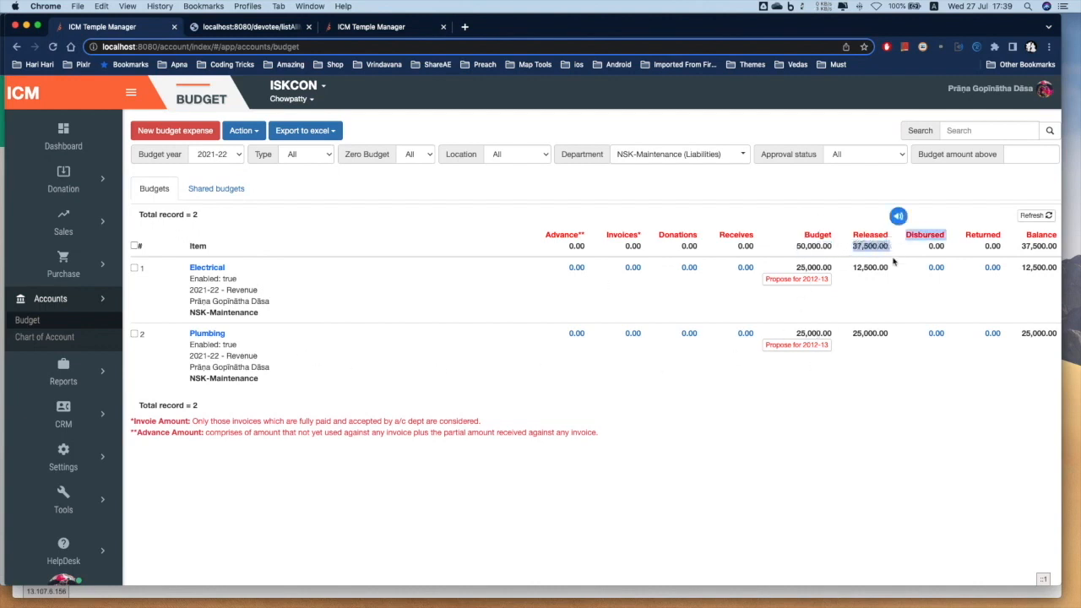
{"action": "left_click", "coordinate": [892, 257]}
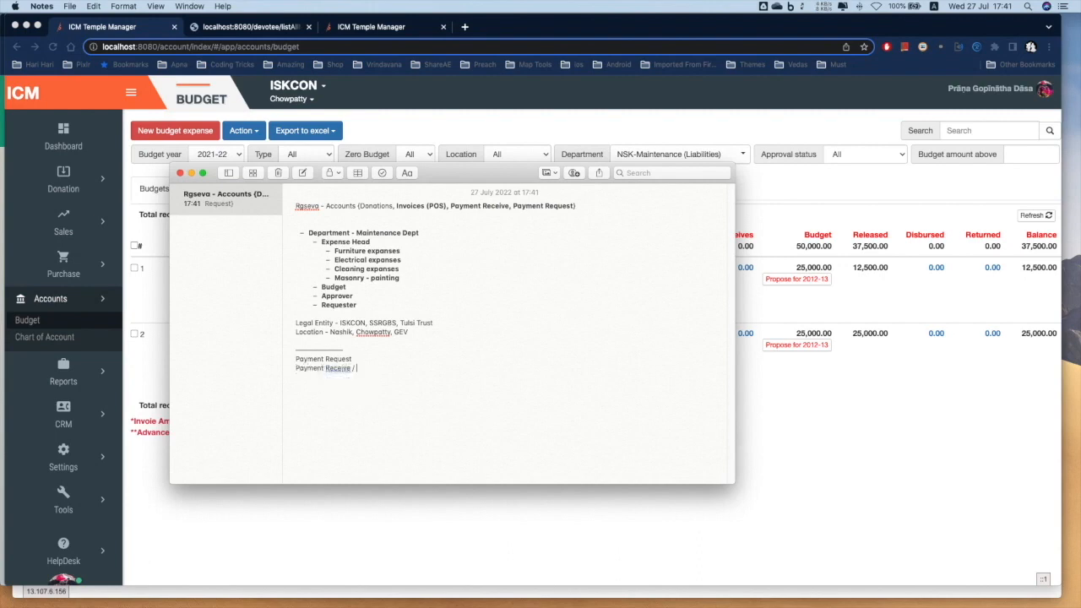
Finish the note lines Purchase >> Payment Request and Sales >> Payment Recieve, then return to the browser
{"action": "type", "text": "/ Sales"}
{"action": "key", "text": "super+Tab"}
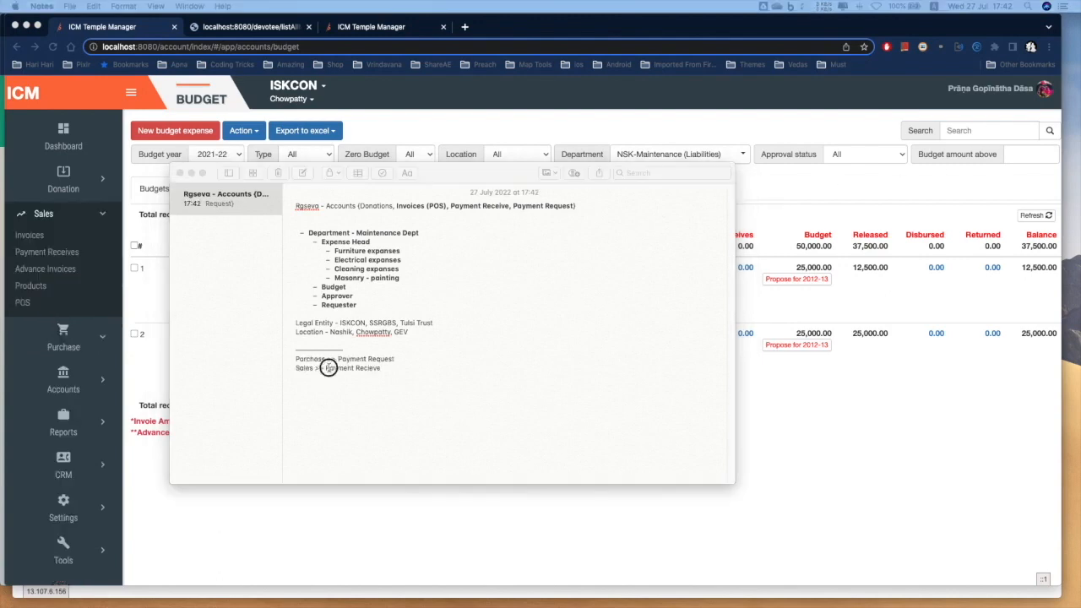
{"action": "left_click", "coordinate": [329, 368]}
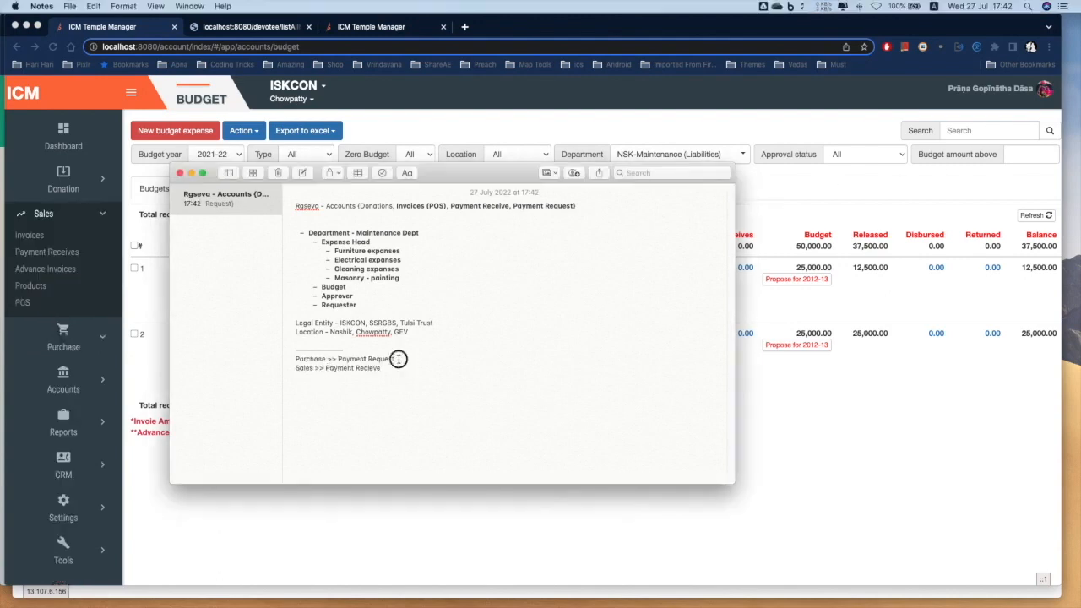
{"action": "left_click_drag", "start_coordinate": [398, 359], "coordinate": [339, 359]}
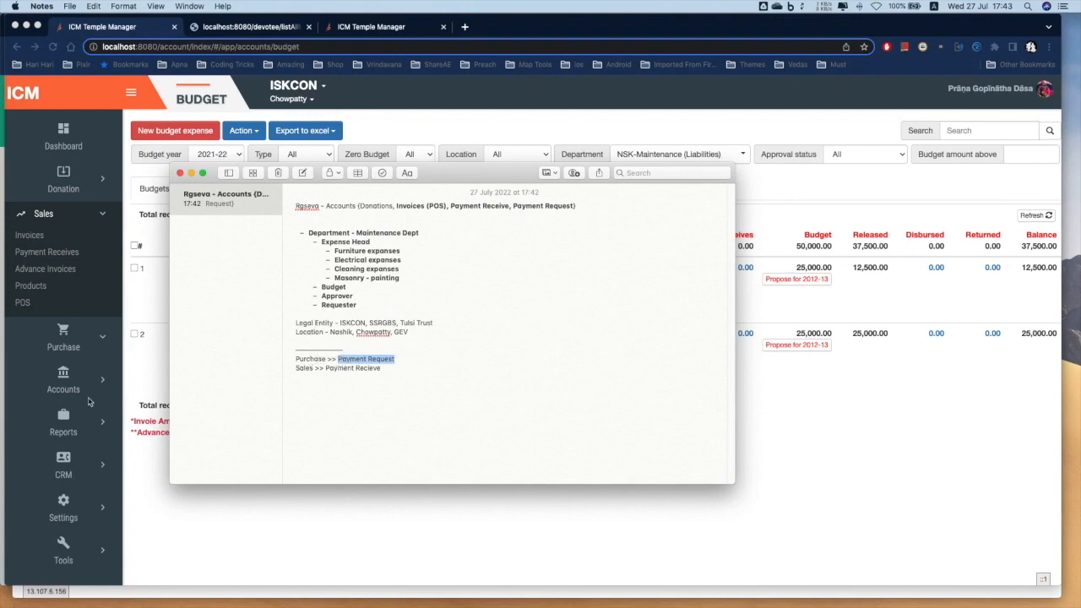
{"action": "left_click", "coordinate": [197, 537]}
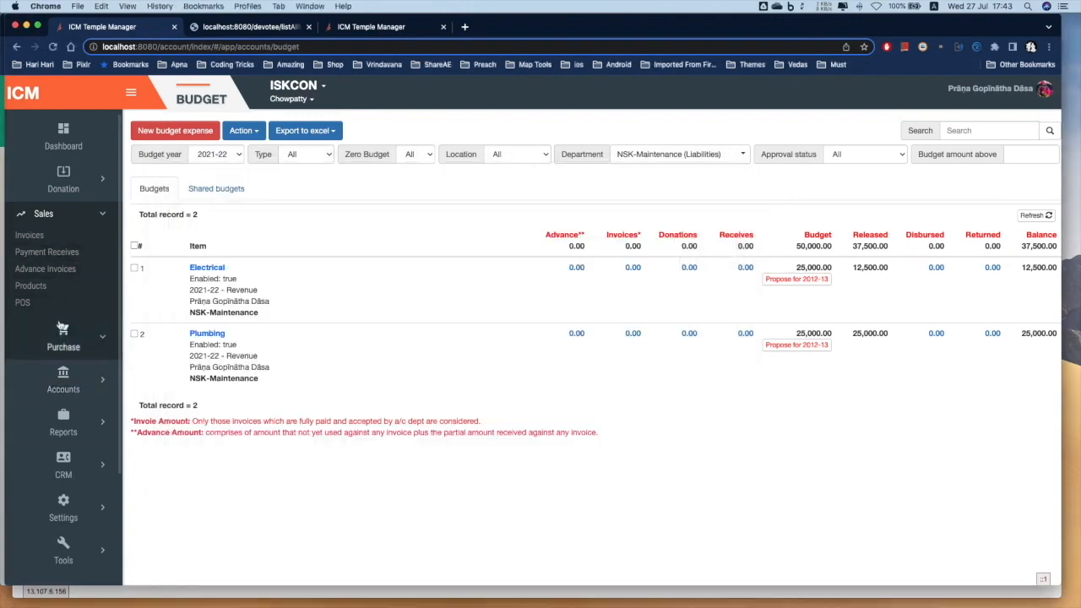
Show the Payment Requests list (8,830 requests) from the Purchase section of the sidebar
{"action": "left_click", "coordinate": [61, 345]}
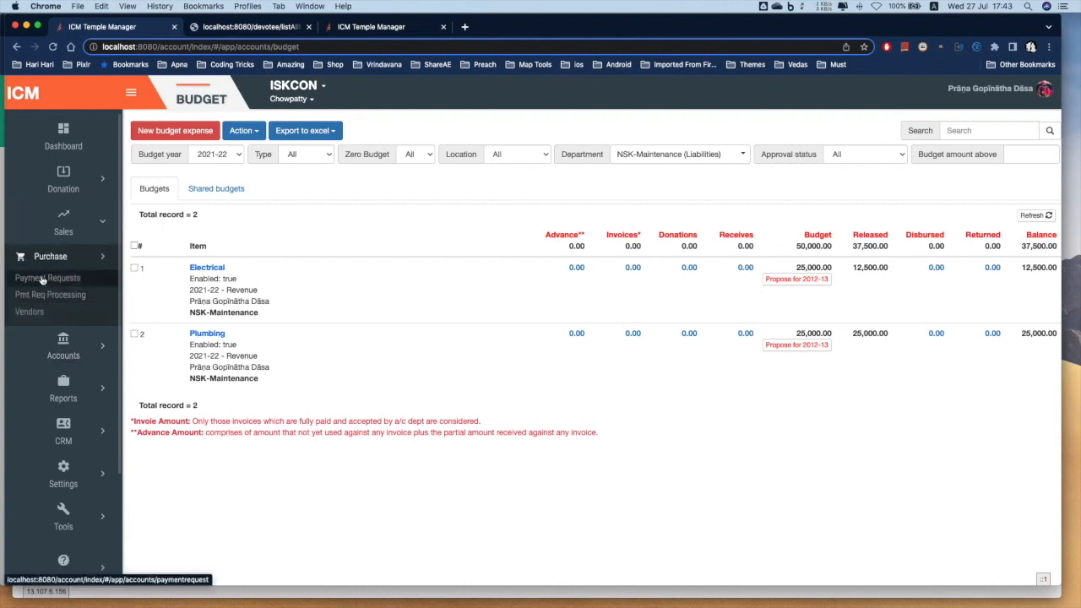
{"action": "left_click", "coordinate": [42, 281]}
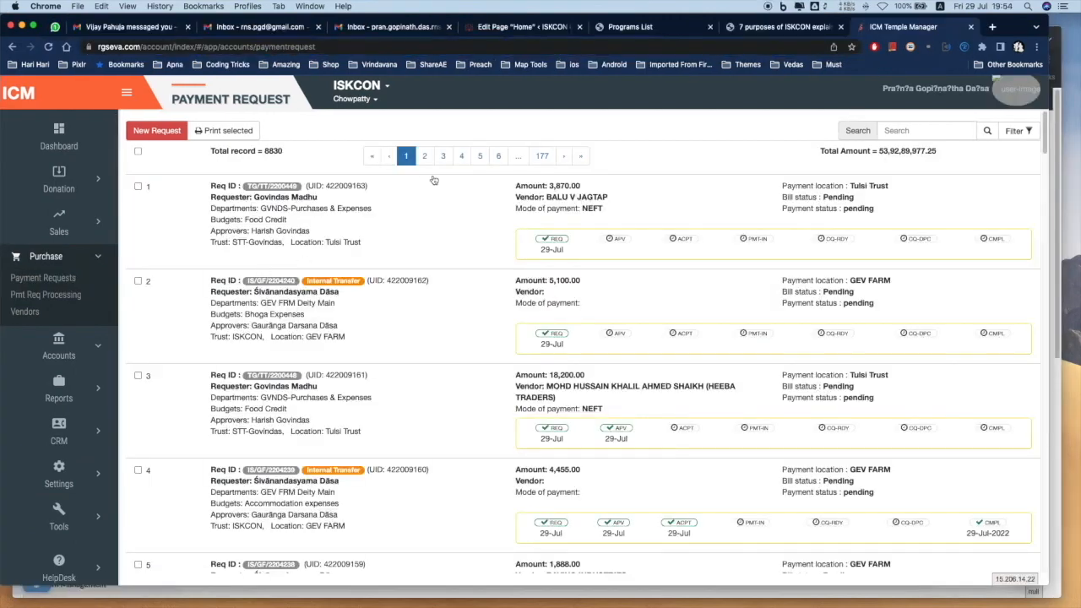
Start a new, empty Add/Edit Payment Request form with the New Request button
{"action": "left_click", "coordinate": [152, 130]}
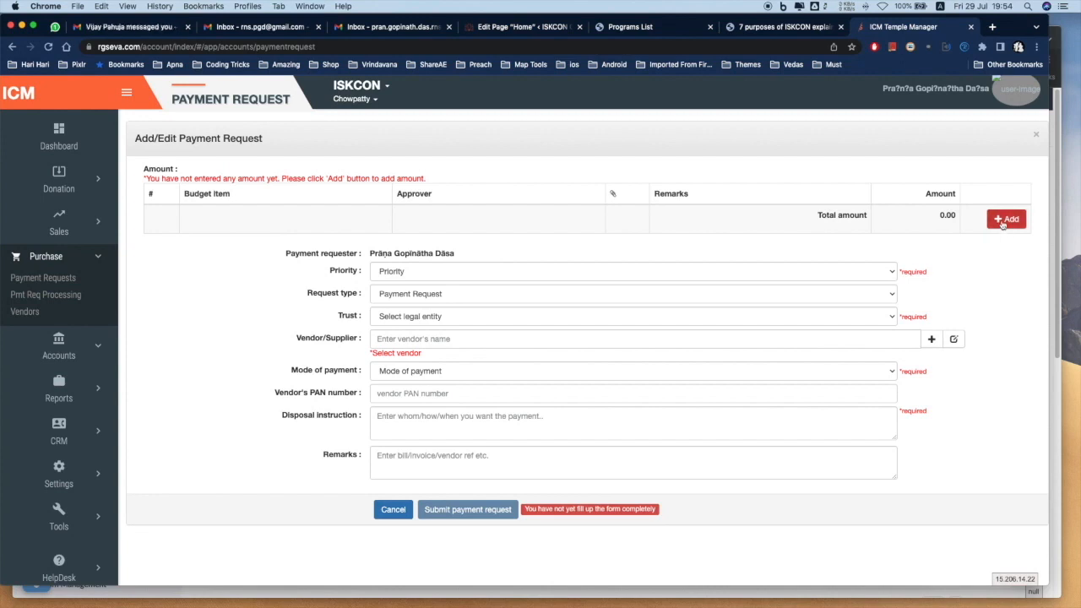
Add an amount line for department CHW-IYS-Admin, budget item Food Expenses 2022-23, and an approver
{"action": "left_click", "coordinate": [1002, 223]}
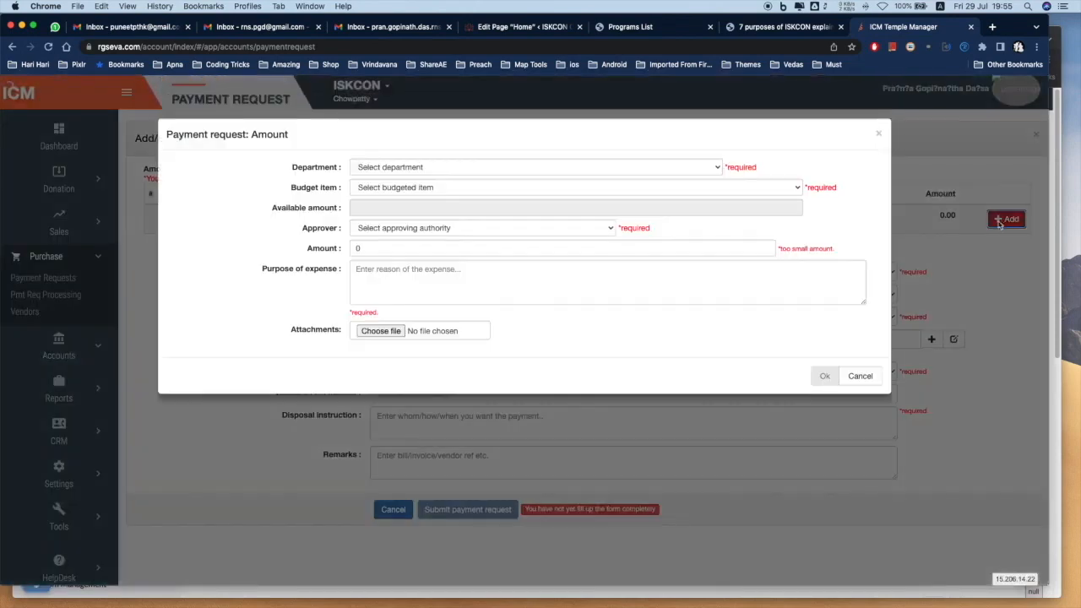
{"action": "left_click", "coordinate": [445, 168]}
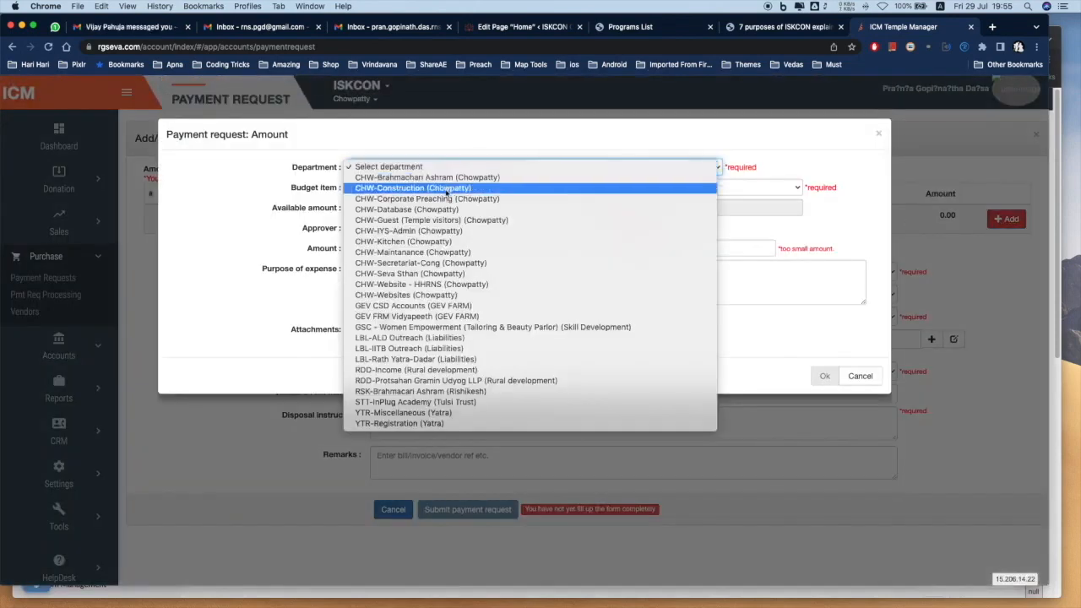
{"action": "left_click", "coordinate": [438, 230]}
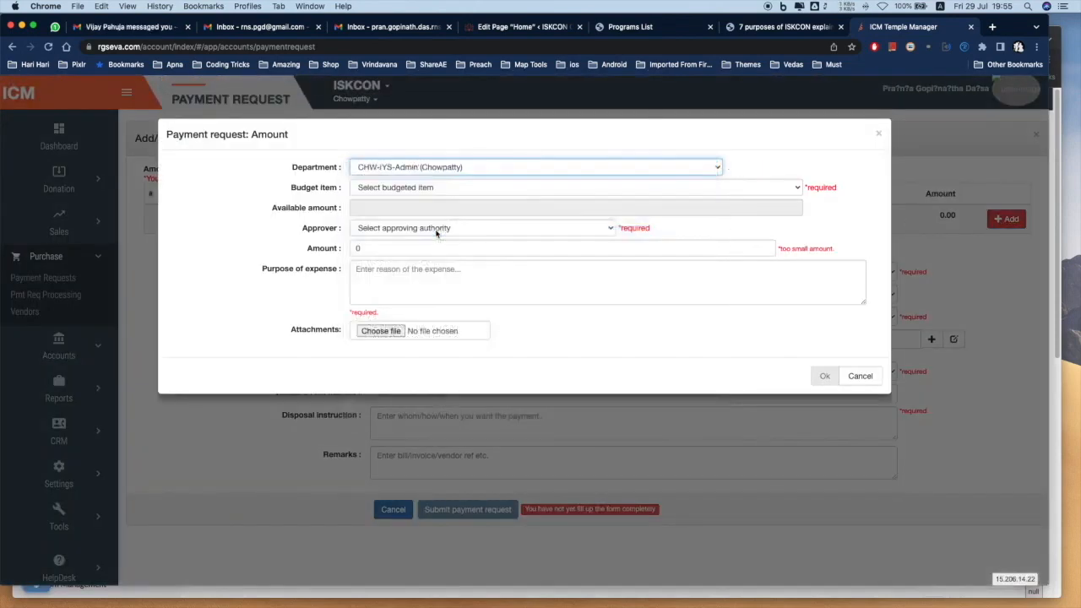
{"action": "left_click", "coordinate": [435, 188]}
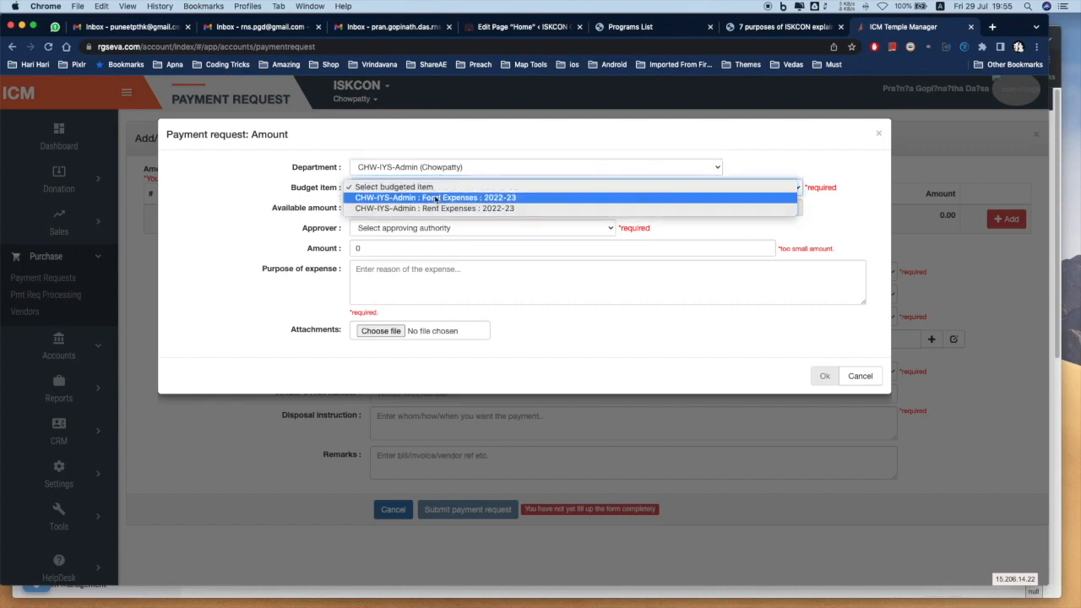
{"action": "left_click", "coordinate": [435, 198]}
{"action": "left_click", "coordinate": [426, 228]}
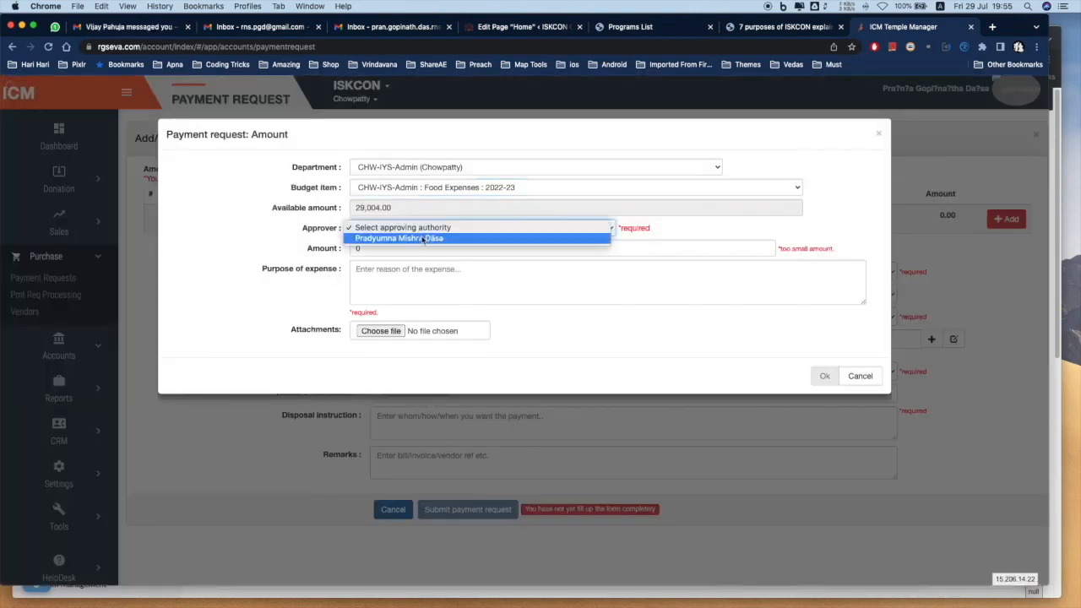
{"action": "left_click", "coordinate": [425, 238]}
Enter amount 1900 with purpose 'Grocery expanses for So And So BACE' and confirm the line
{"action": "double_click", "coordinate": [359, 248]}
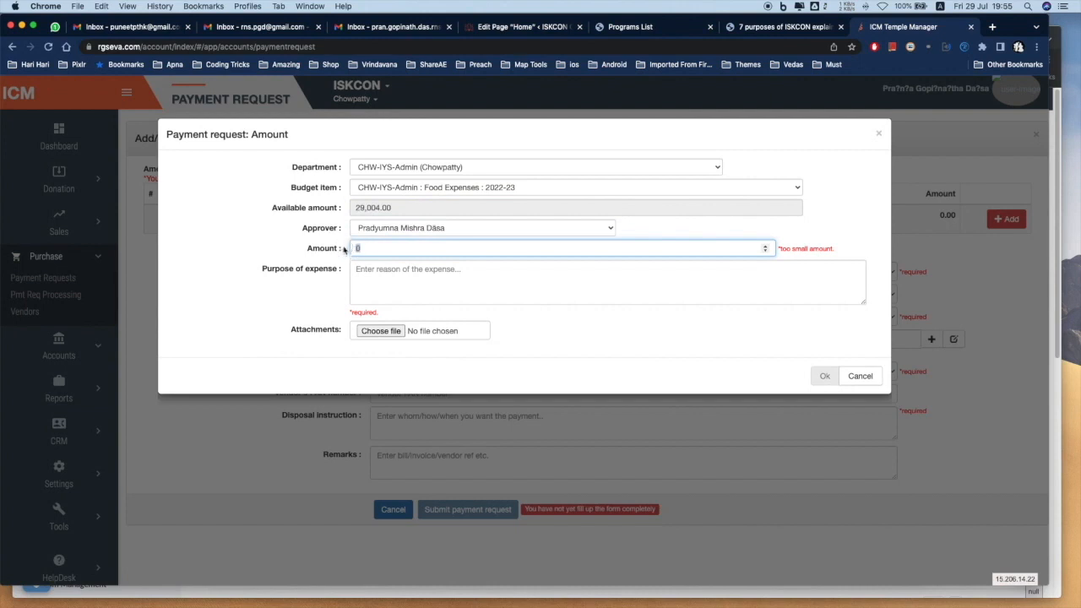
{"action": "type", "text": "1900"}
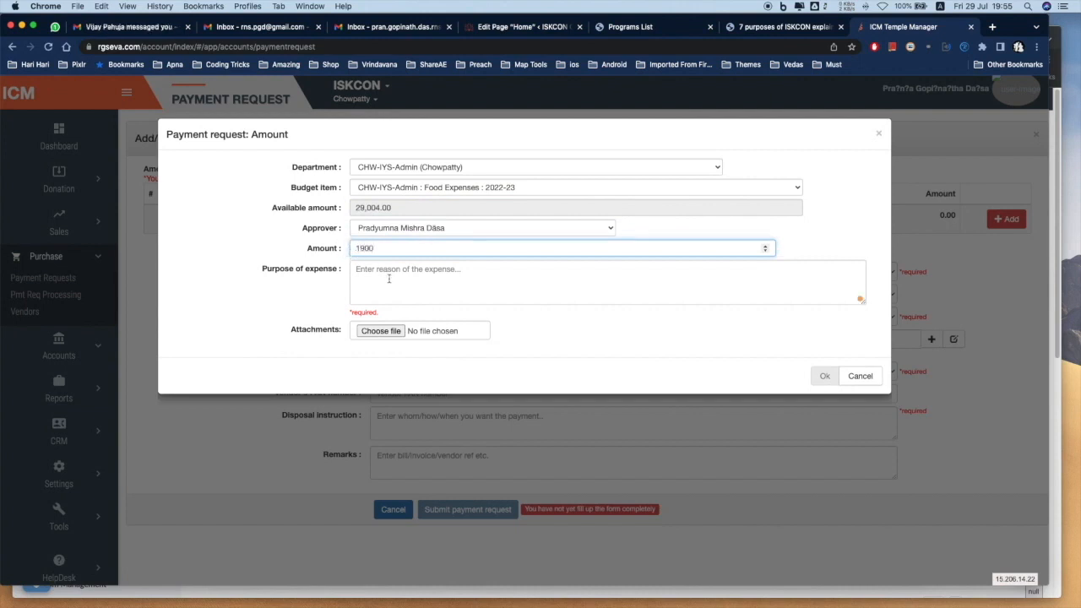
{"action": "left_click", "coordinate": [388, 275]}
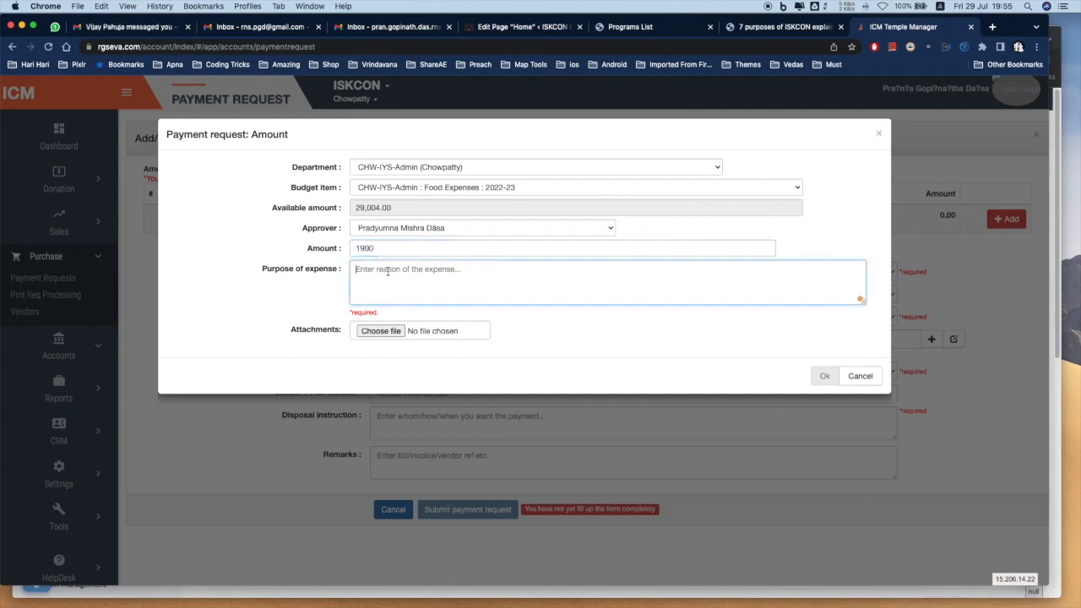
{"action": "type", "text": "G"}
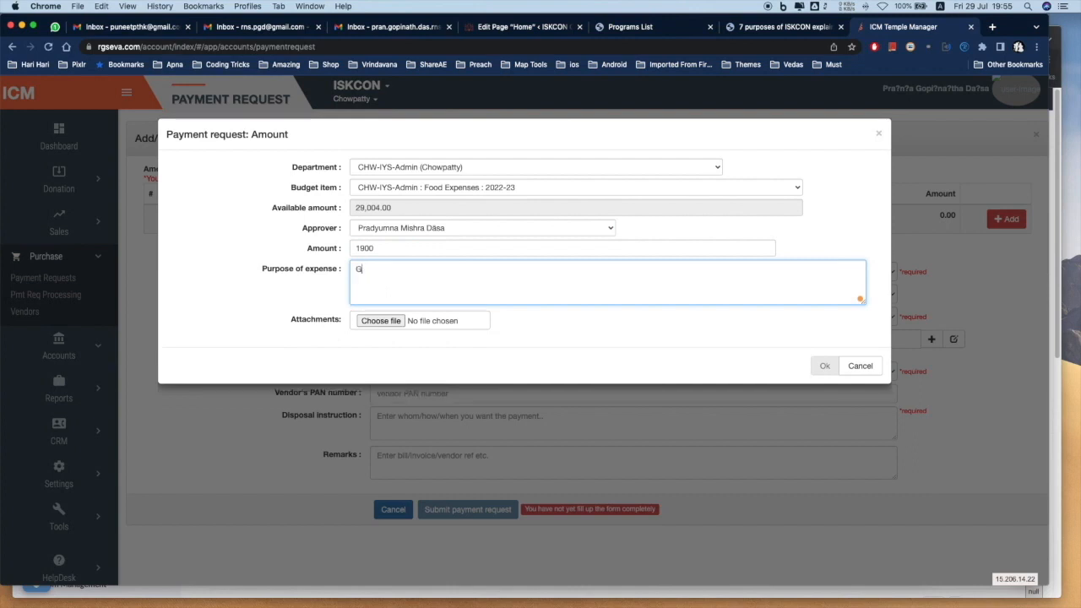
{"action": "type", "text": "rocery"}
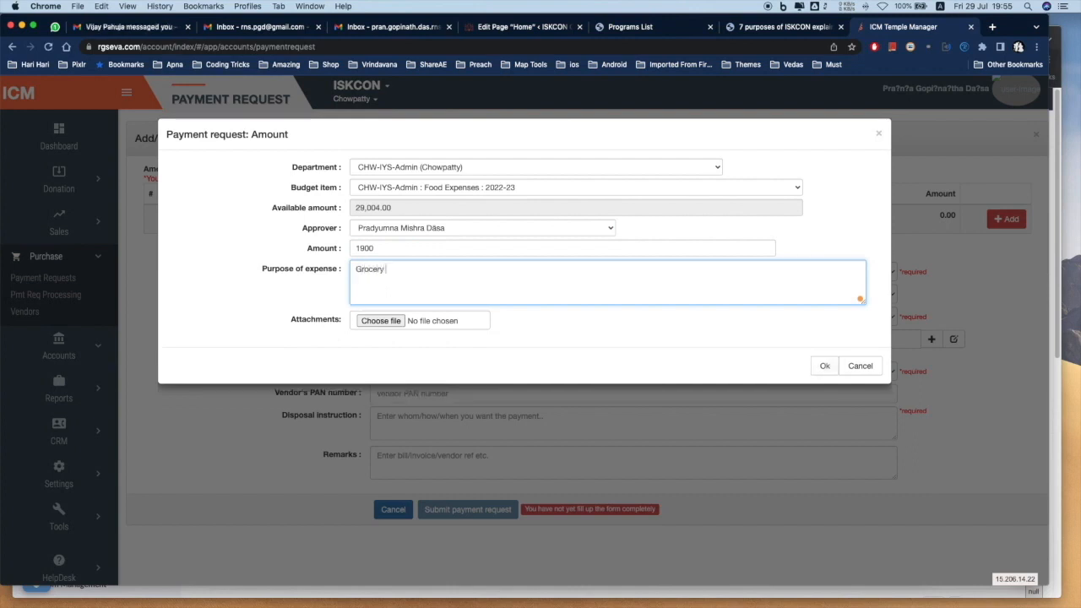
{"action": "type", "text": " expanses "}
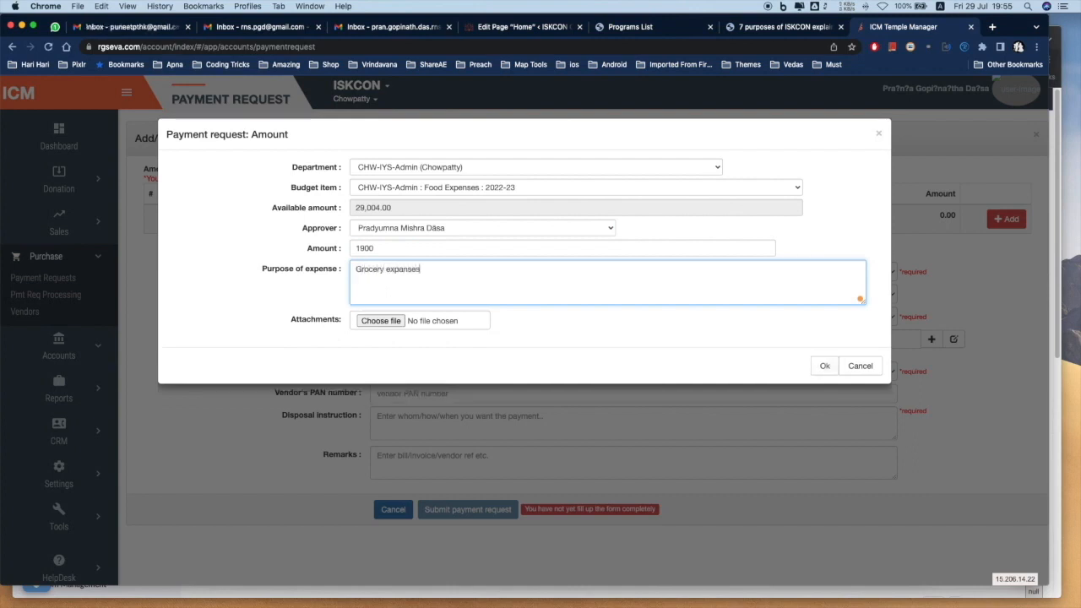
{"action": "type", "text": "for So And"}
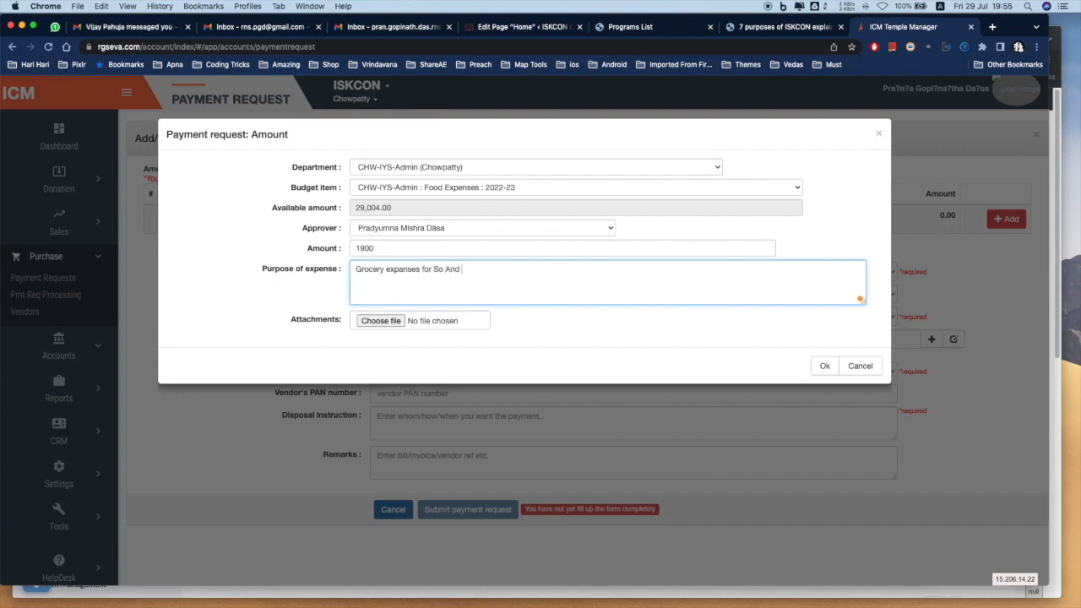
{"action": "type", "text": " So BACE"}
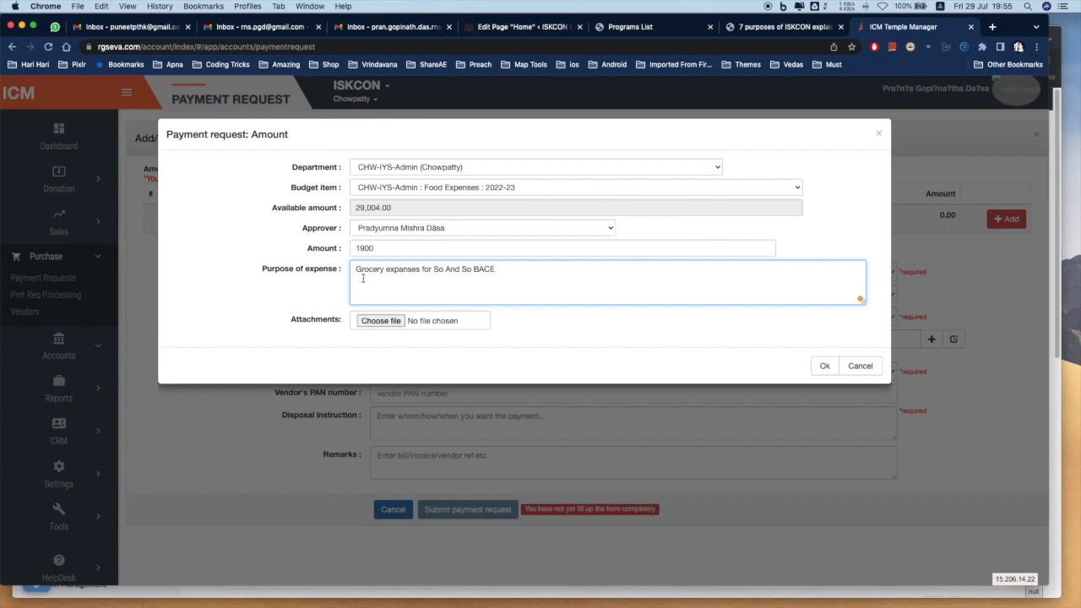
{"action": "double_click", "coordinate": [356, 247]}
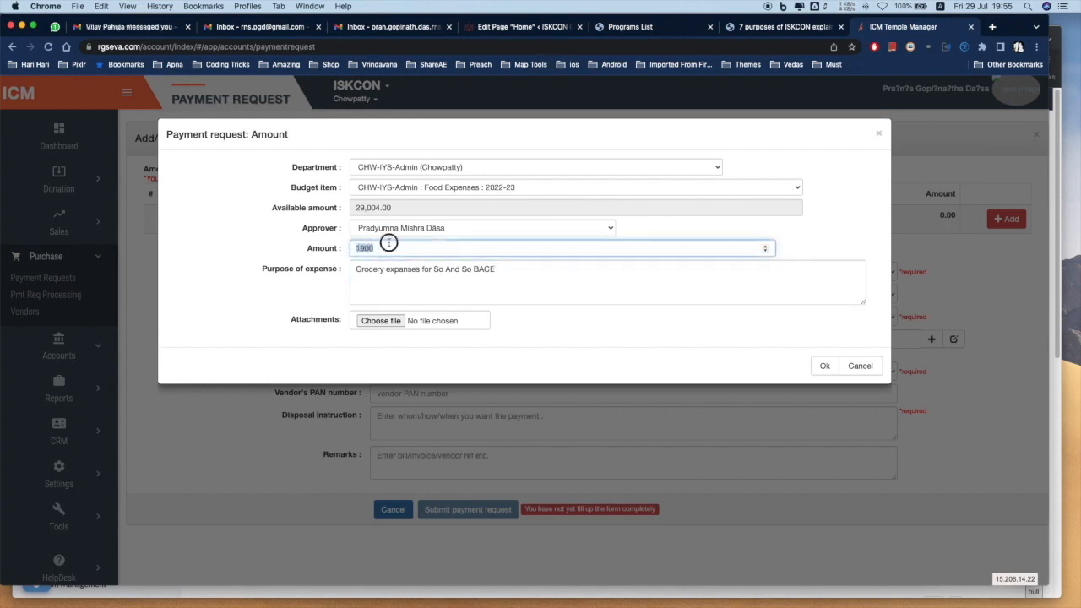
{"action": "left_click", "coordinate": [460, 268]}
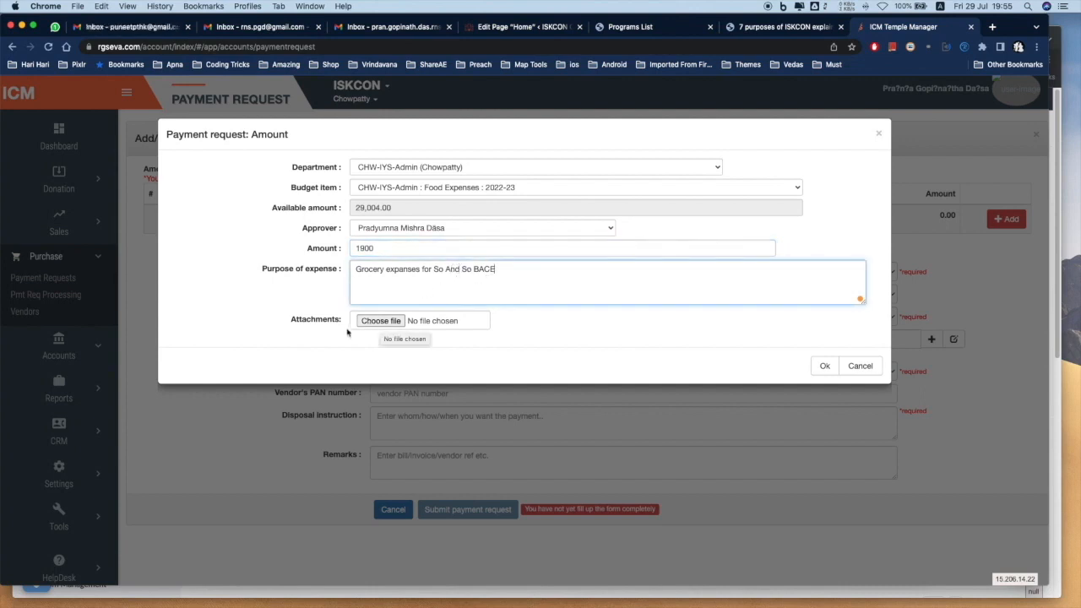
{"action": "left_click", "coordinate": [824, 368]}
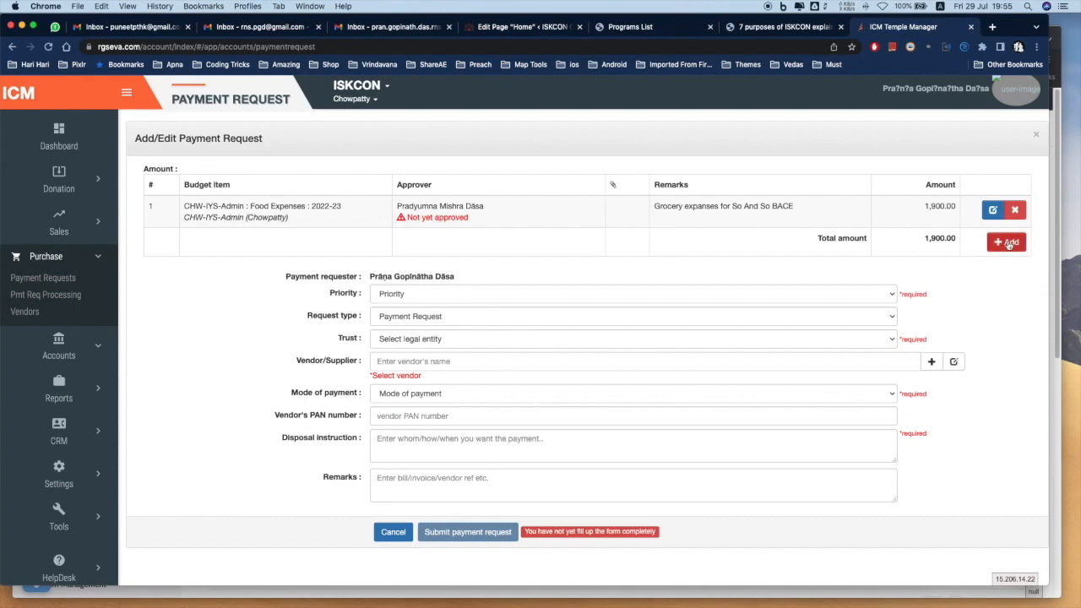
Set priority to High, request type to Payment Request, and trust to ISKCON
{"action": "left_click", "coordinate": [1006, 243]}
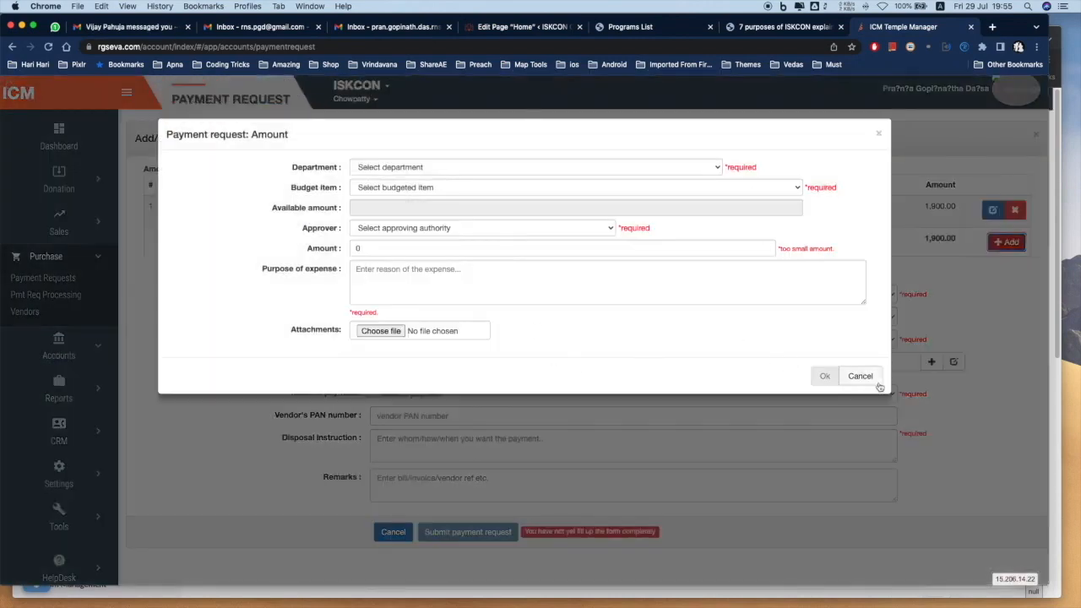
{"action": "key", "text": "Escape"}
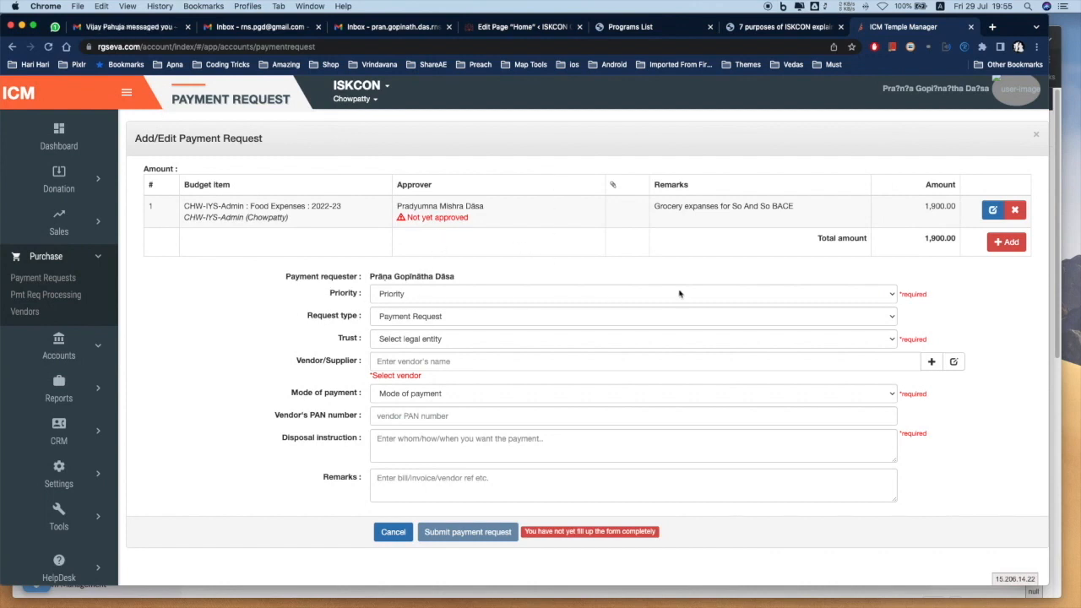
{"action": "left_click", "coordinate": [577, 297]}
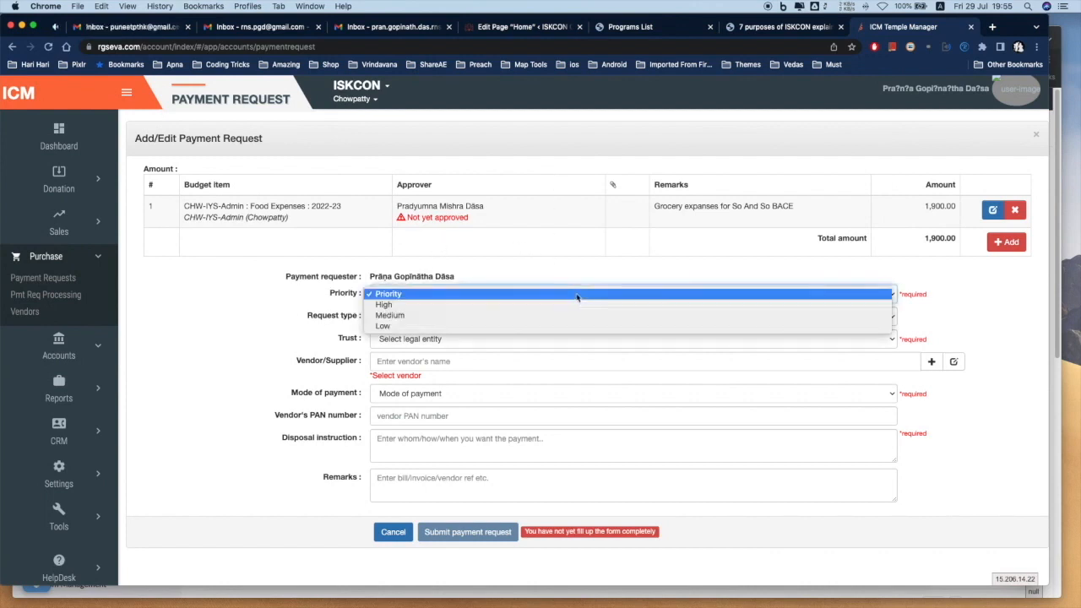
{"action": "left_click", "coordinate": [451, 307]}
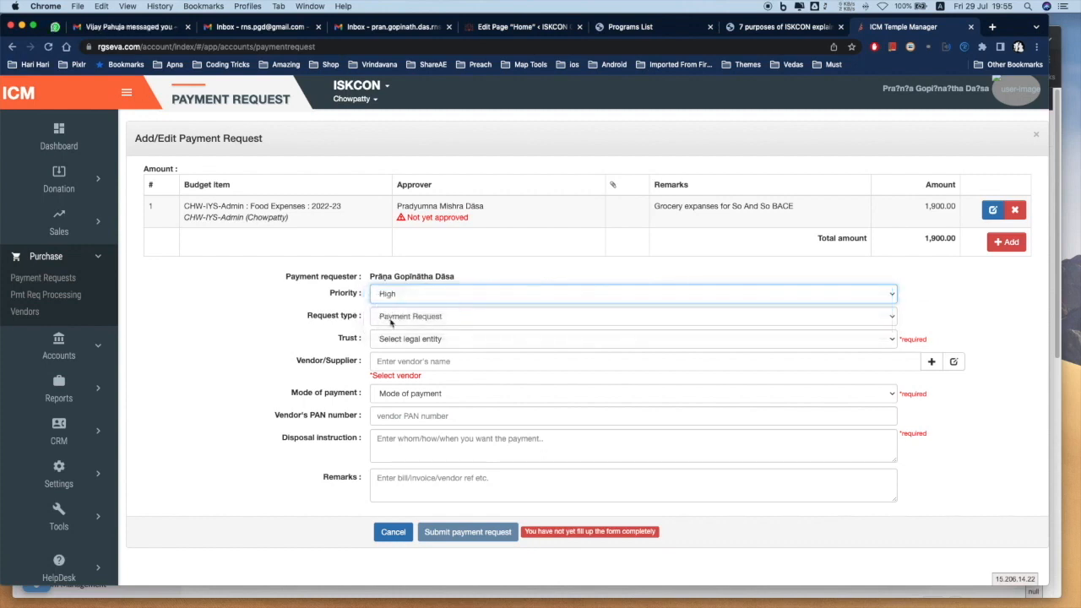
{"action": "left_click", "coordinate": [411, 318]}
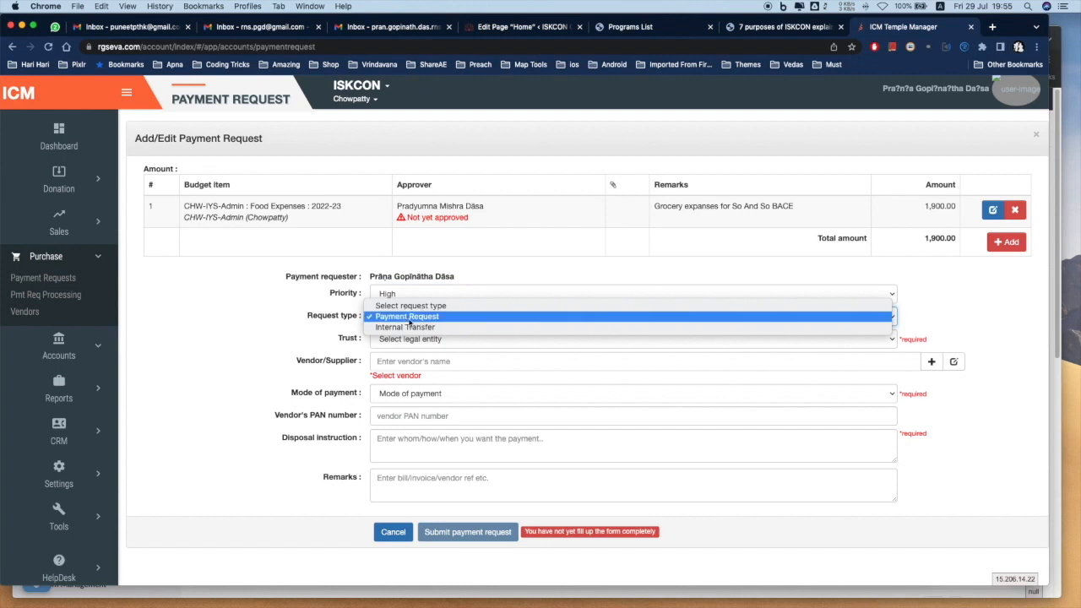
{"action": "left_click", "coordinate": [409, 317]}
{"action": "left_click", "coordinate": [445, 343]}
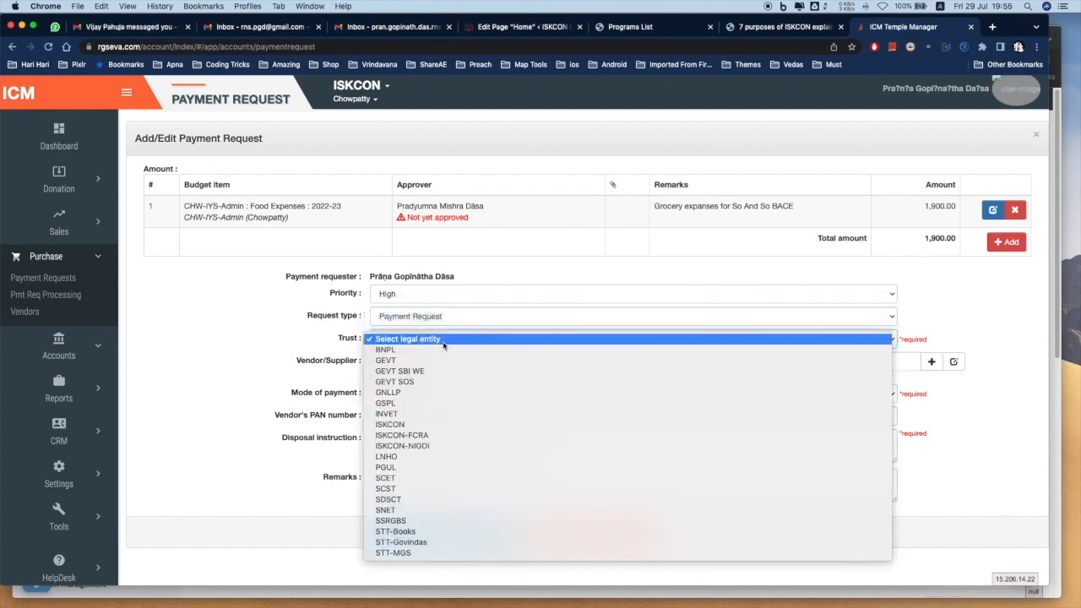
{"action": "left_click", "coordinate": [432, 424]}
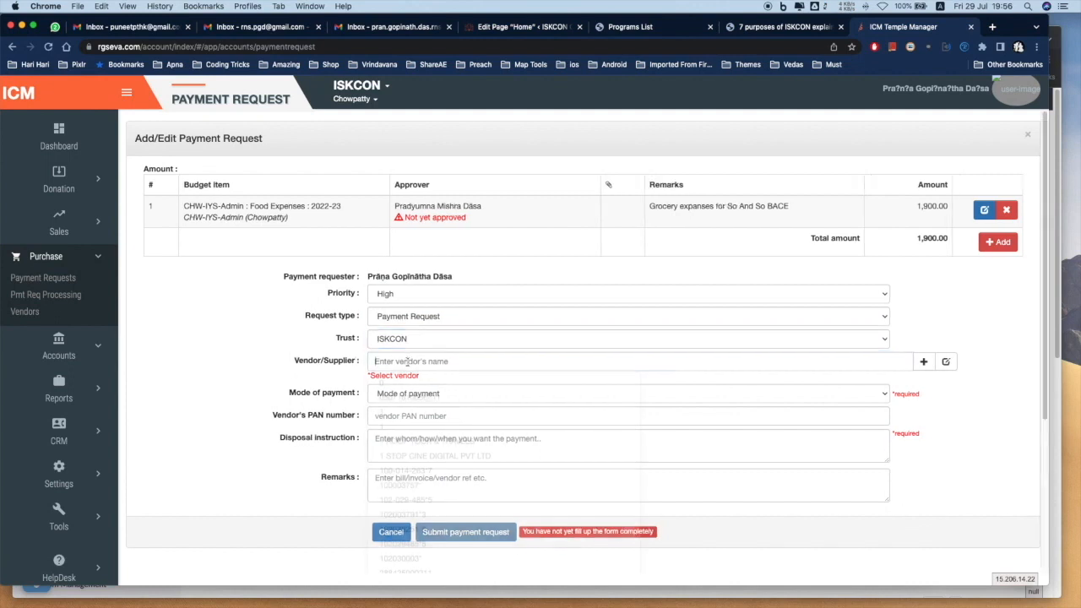
Choose the vendor by searching its name and accepting the first match
{"action": "left_click", "coordinate": [404, 360]}
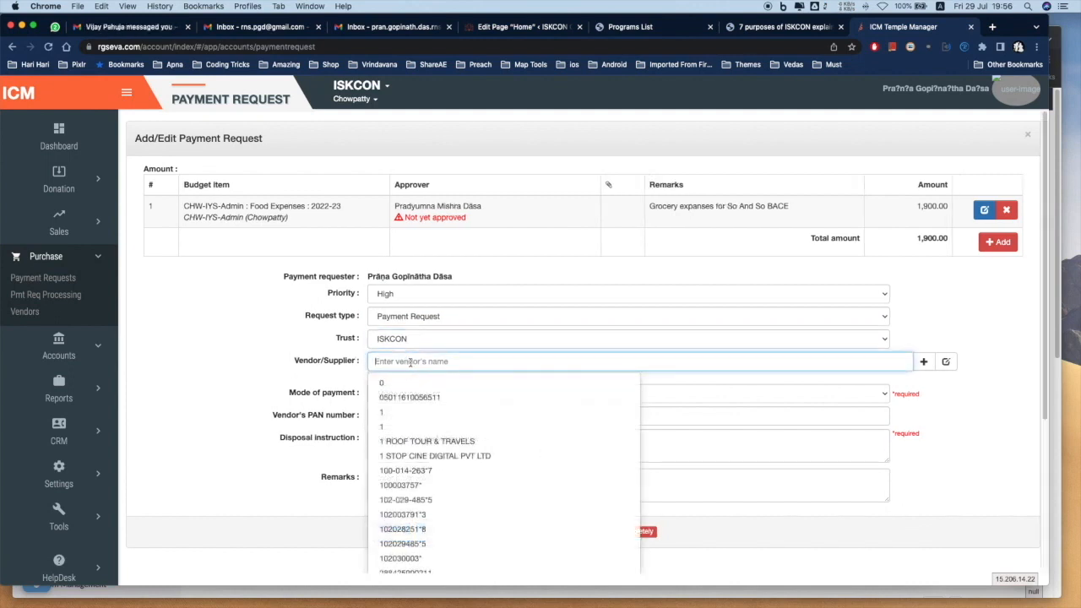
{"action": "type", "text": "Puneet"}
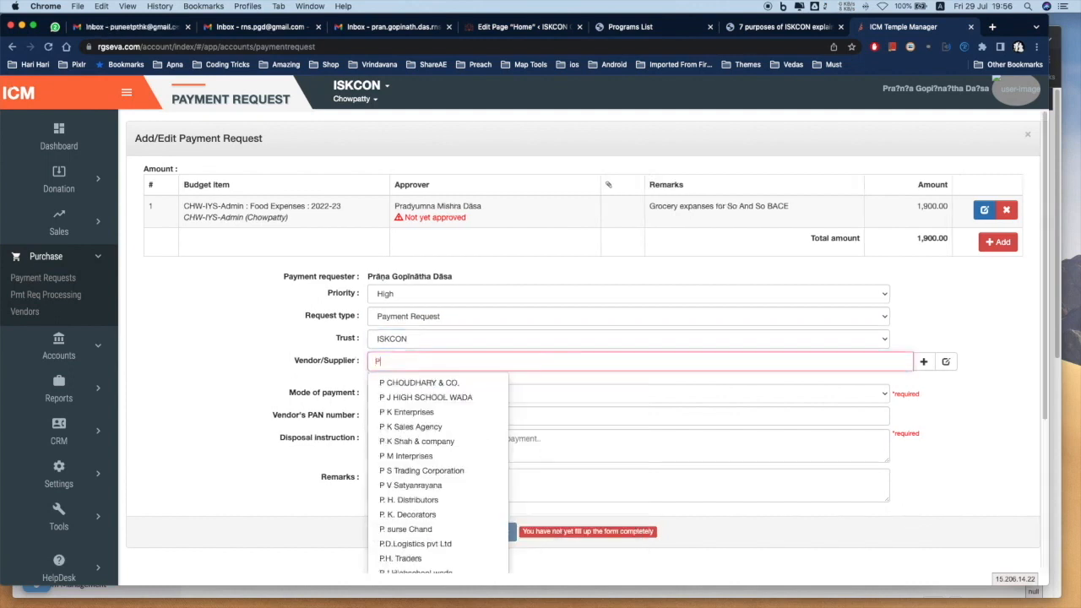
{"action": "key", "text": "Down"}
{"action": "key", "text": "Down"}
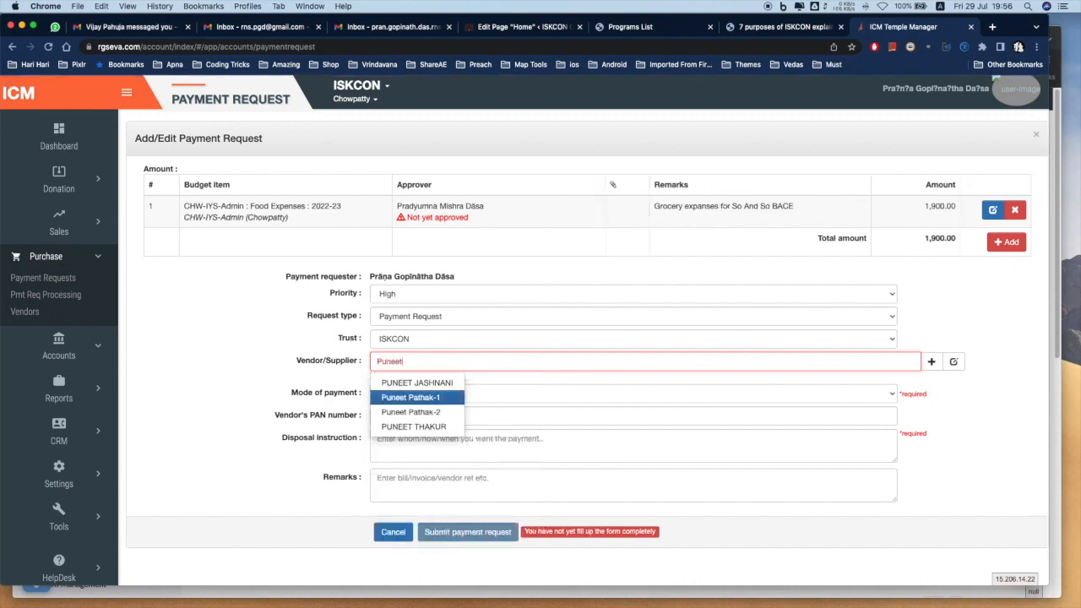
{"action": "key", "text": "Return"}
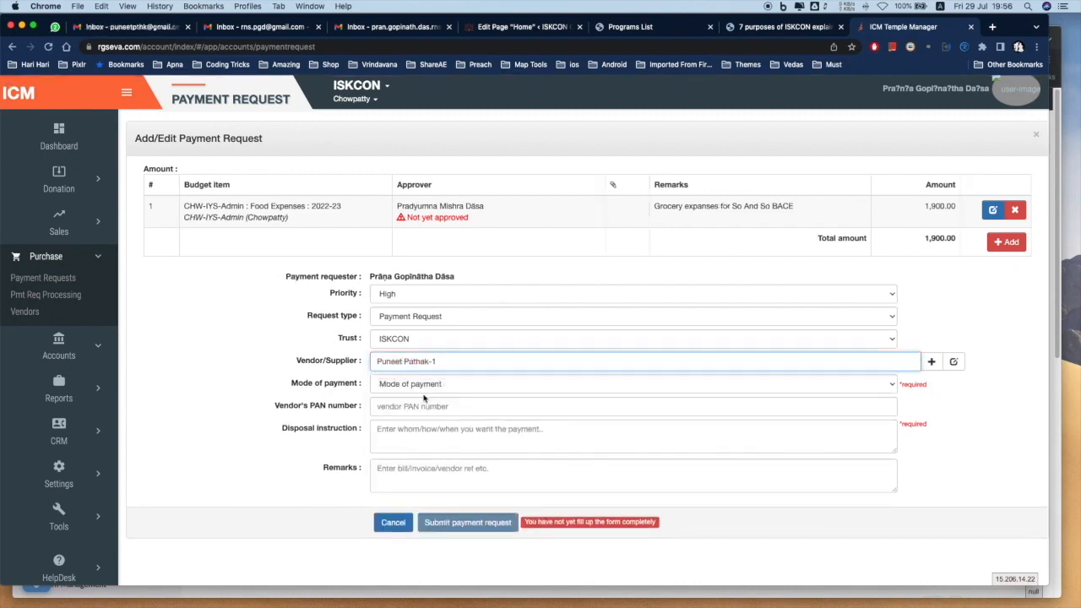
Set the mode of payment to Cash and the disposal instruction to 'In Person'
{"action": "left_click", "coordinate": [423, 394]}
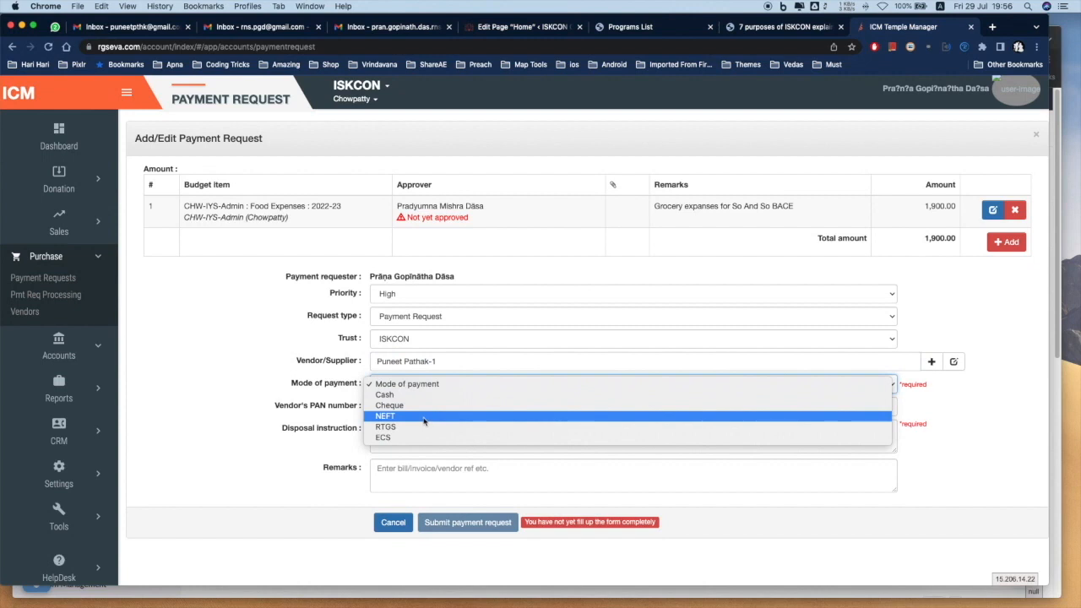
{"action": "left_click", "coordinate": [424, 417]}
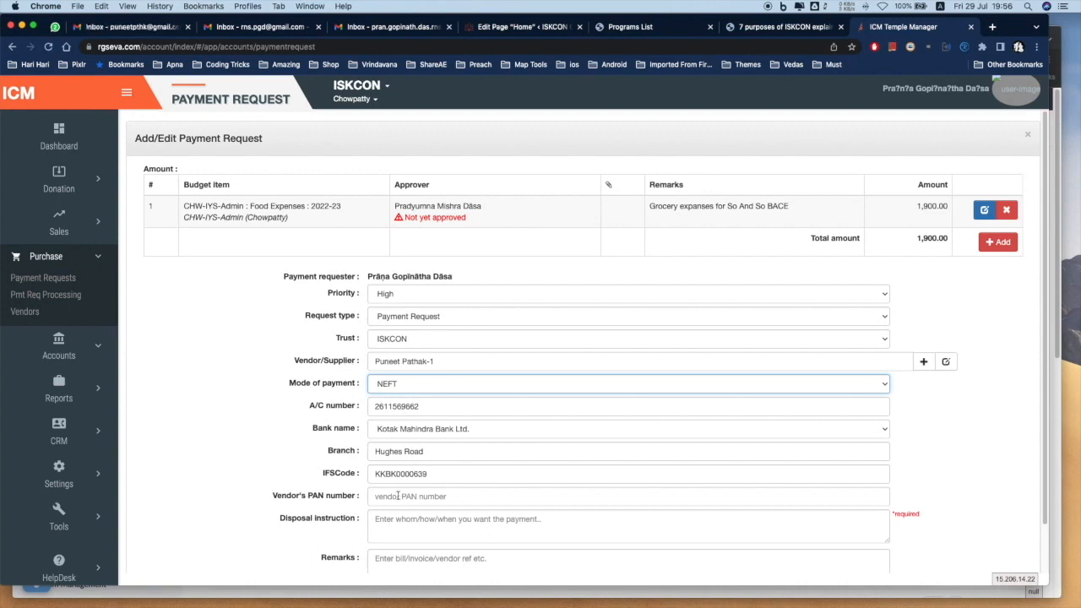
{"action": "left_click", "coordinate": [400, 386]}
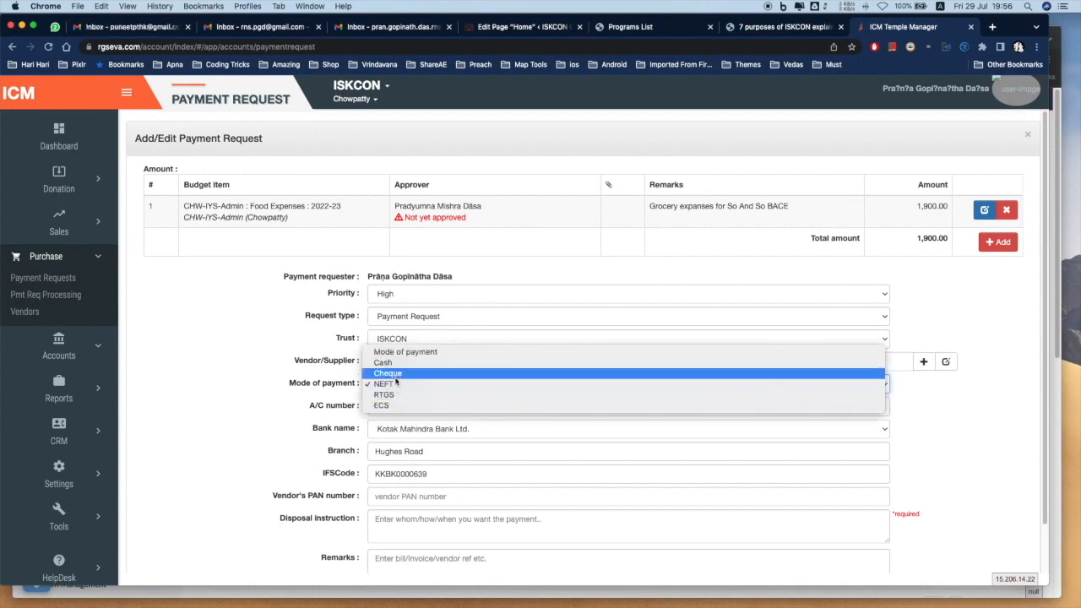
{"action": "left_click", "coordinate": [391, 363]}
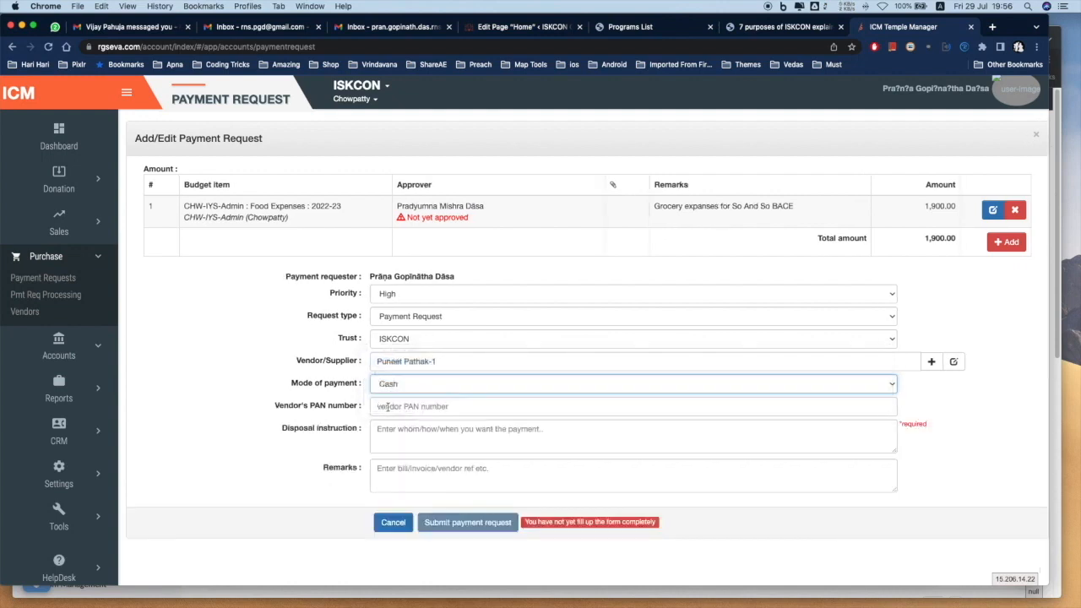
{"action": "left_click", "coordinate": [390, 408]}
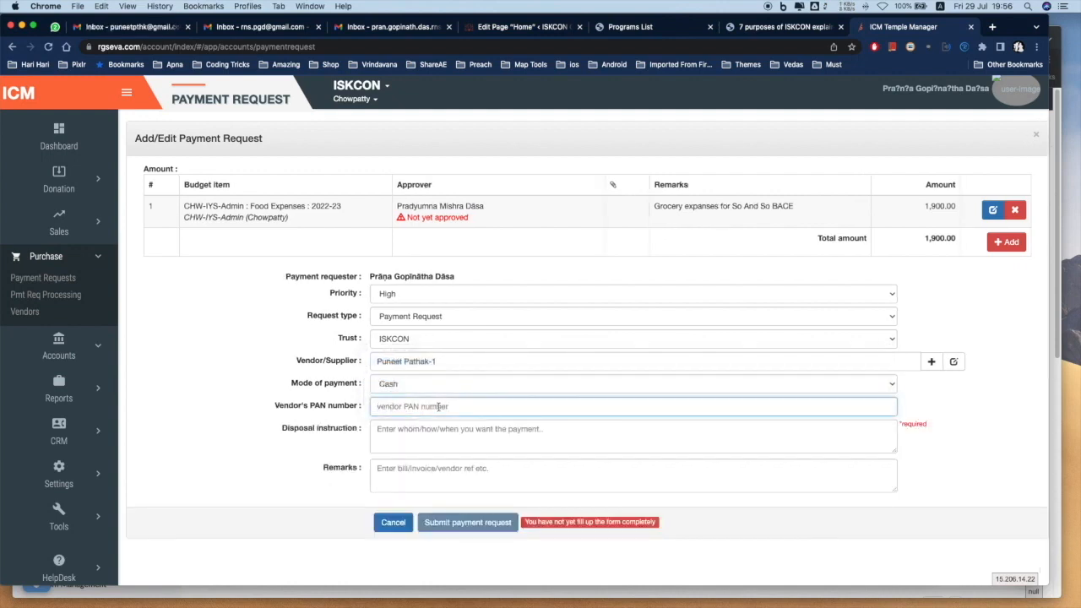
{"action": "left_click", "coordinate": [403, 428]}
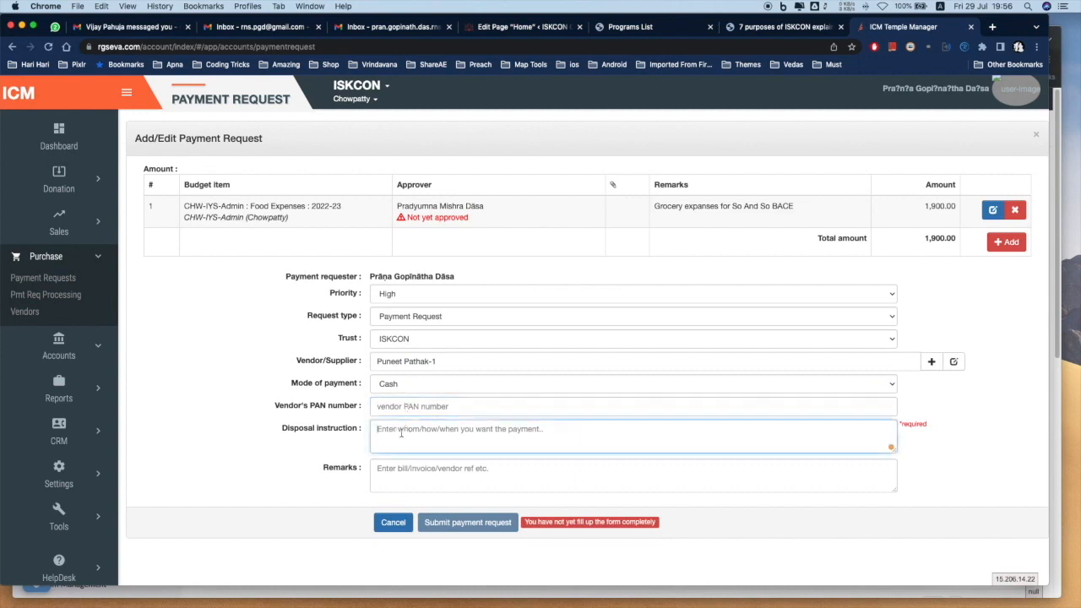
{"action": "type", "text": "In"}
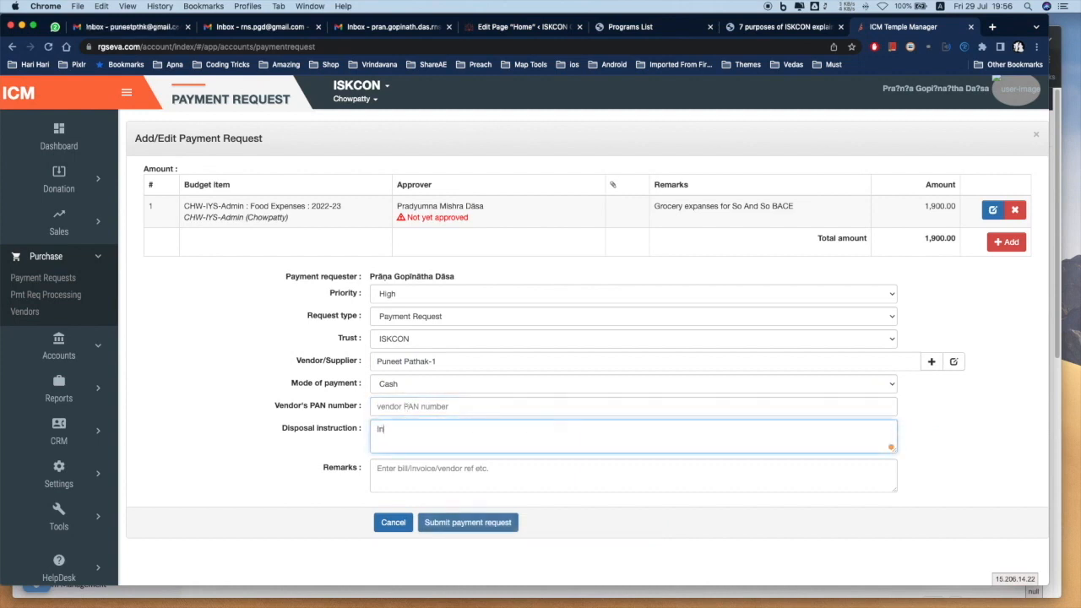
{"action": "type", "text": " Person"}
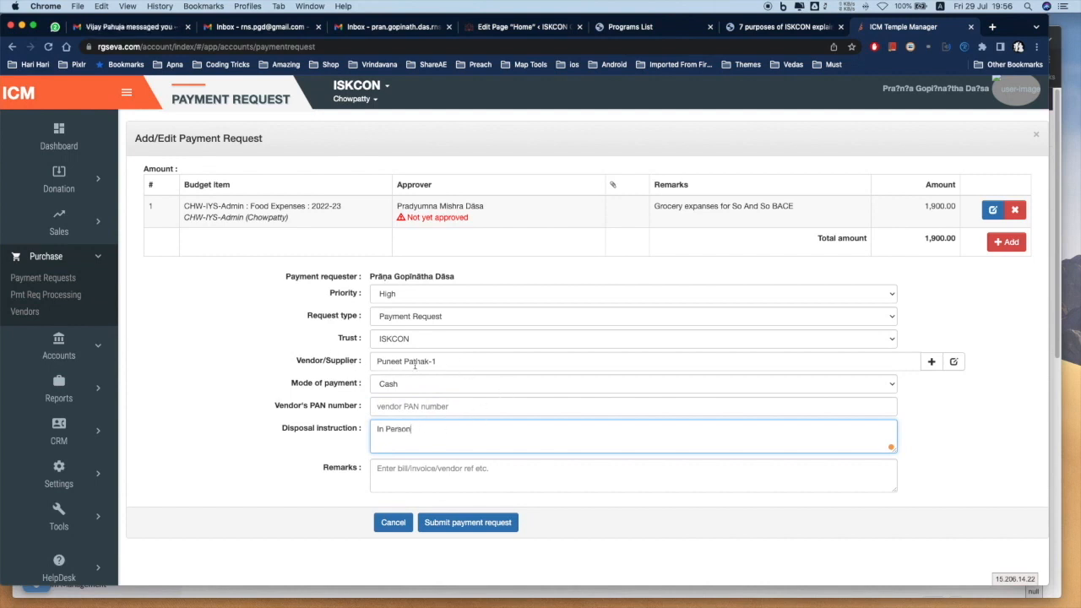
{"action": "left_click", "coordinate": [930, 361]}
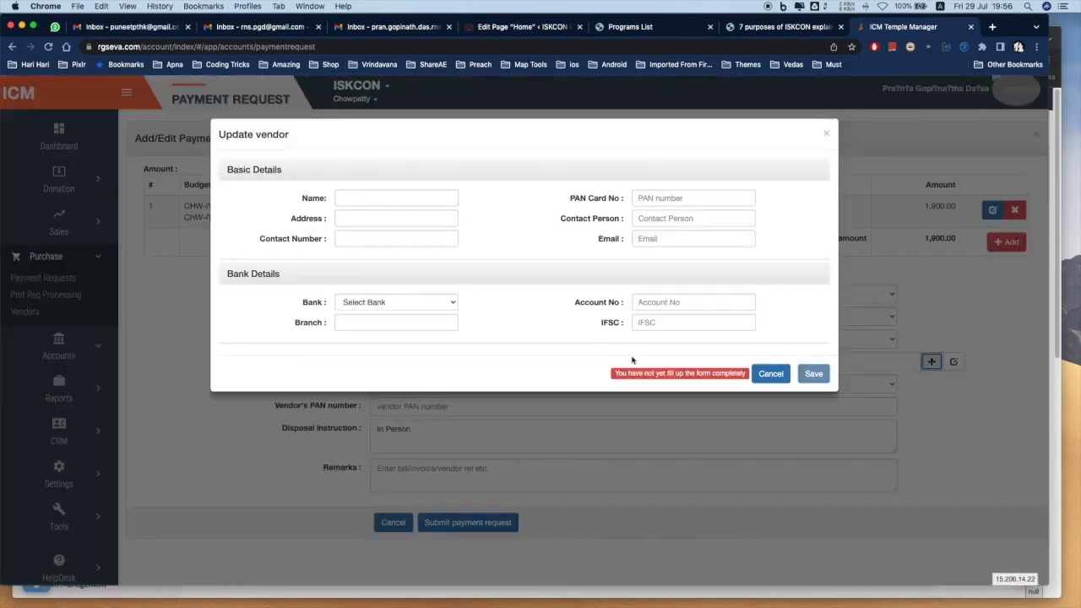
{"action": "left_click", "coordinate": [358, 196]}
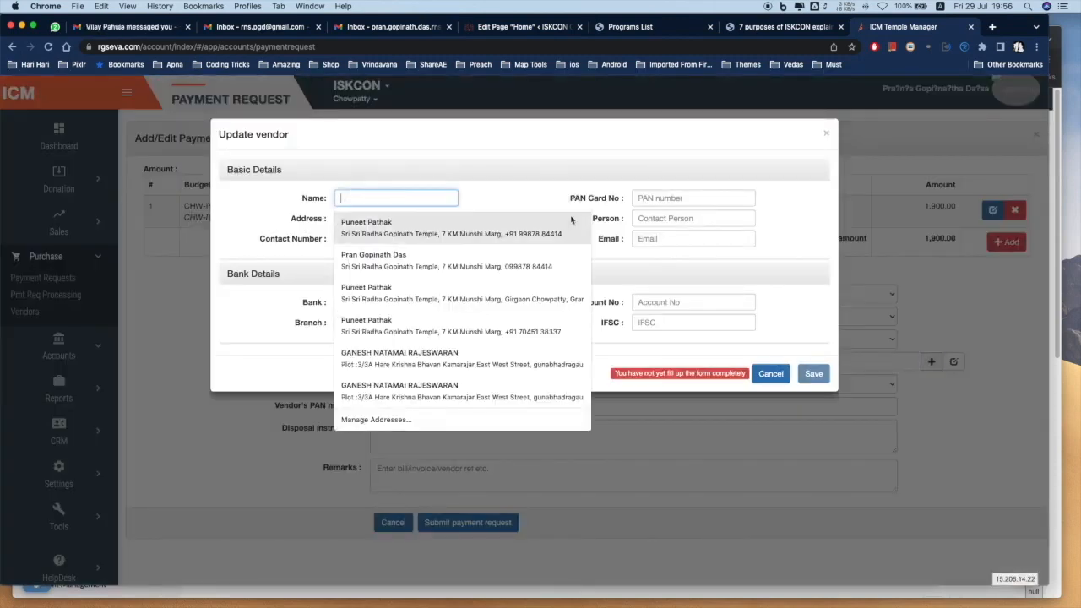
{"action": "left_click", "coordinate": [512, 188]}
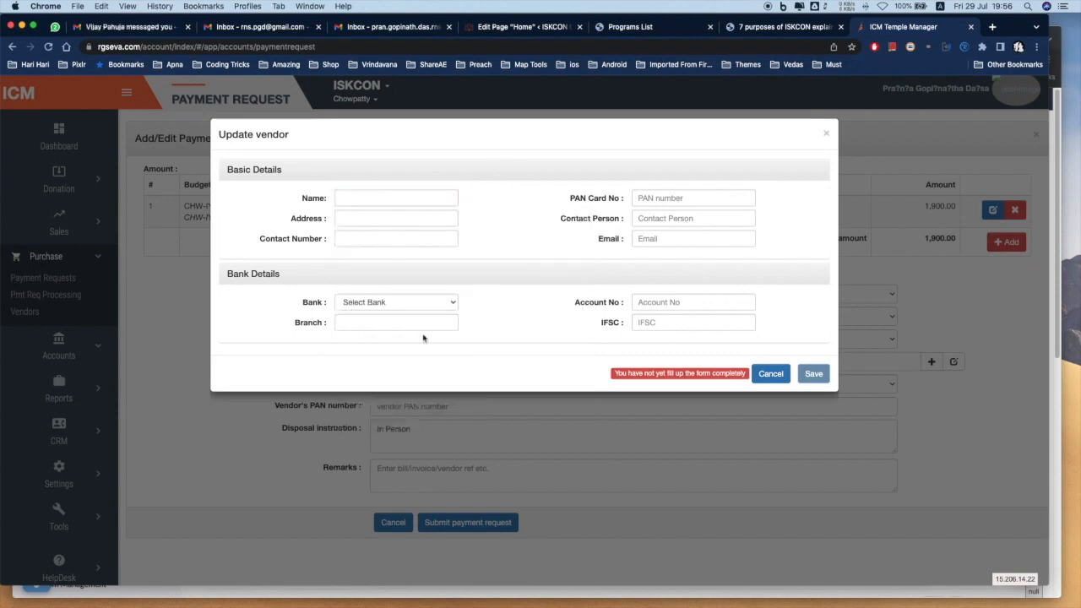
{"action": "left_click", "coordinate": [768, 373]}
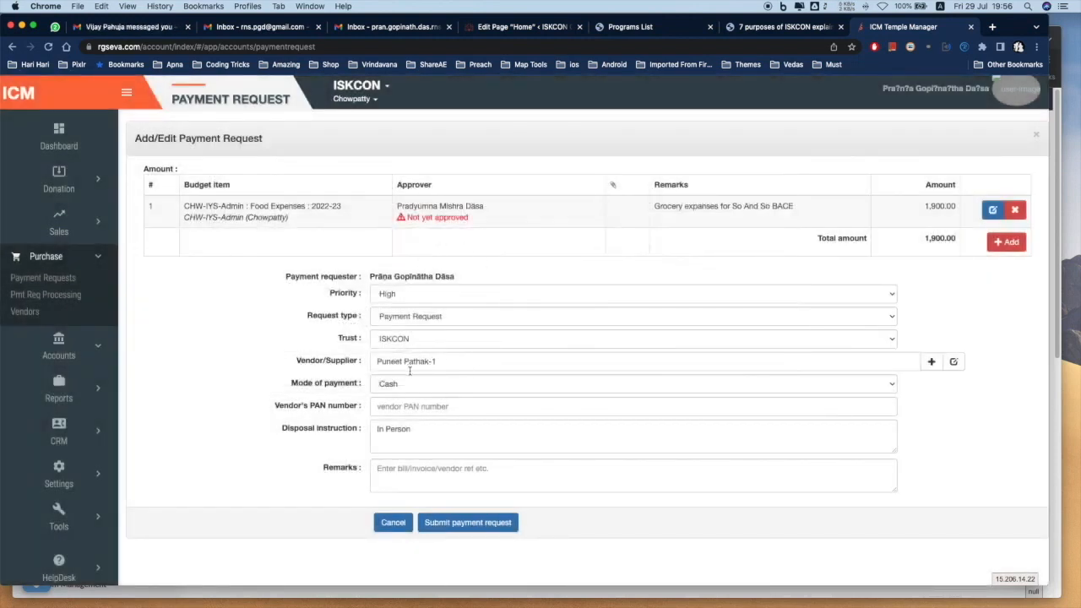
Submit the payment request, then cancel the form to return to the Payment Requests list
{"action": "left_click", "coordinate": [485, 525]}
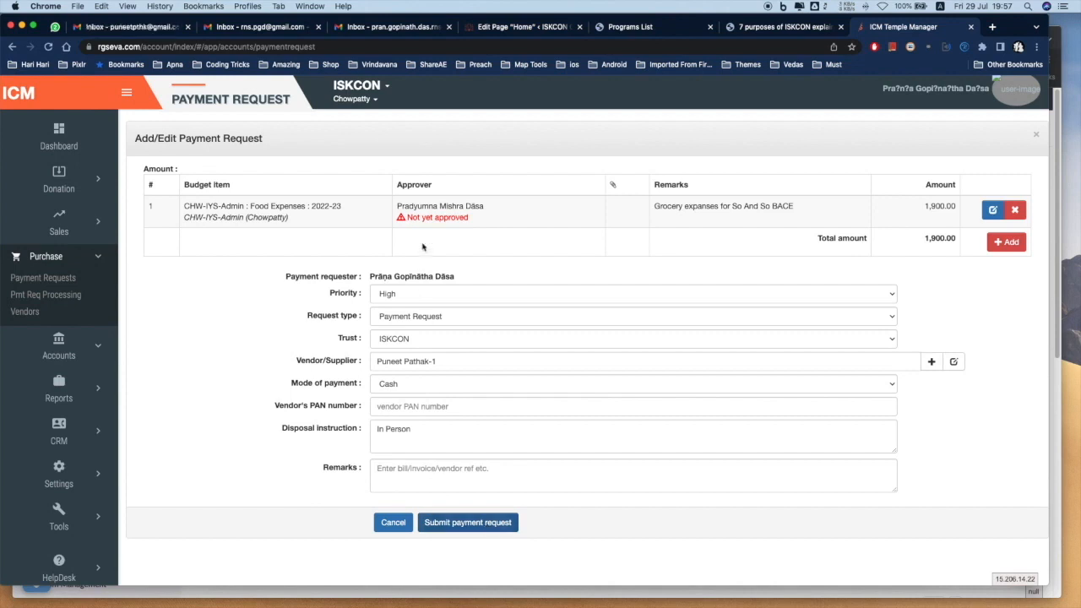
{"action": "left_click_drag", "start_coordinate": [396, 205], "coordinate": [490, 207]}
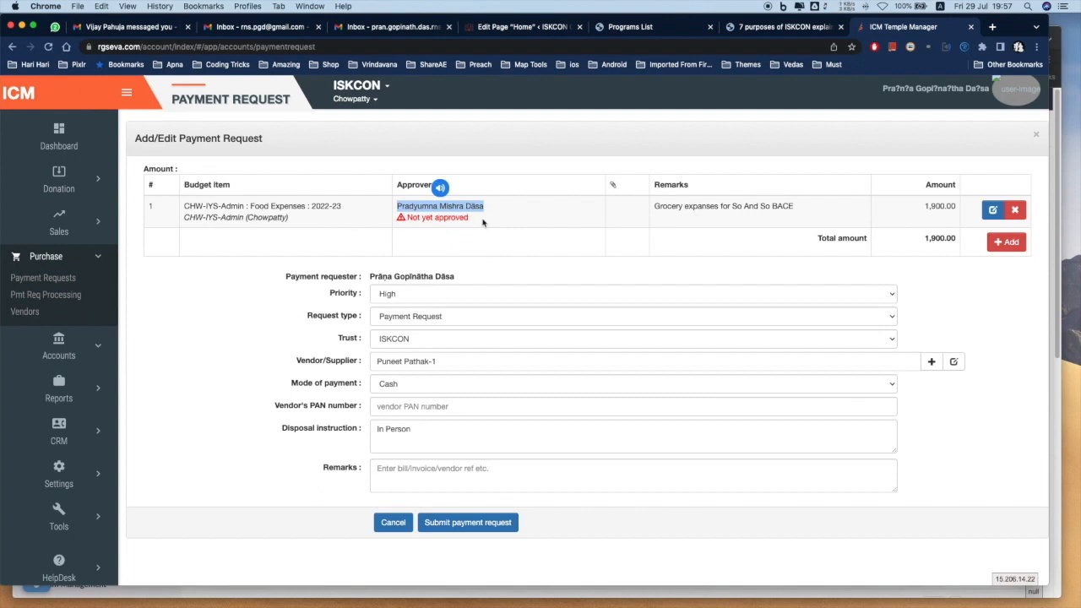
{"action": "left_click", "coordinate": [486, 223]}
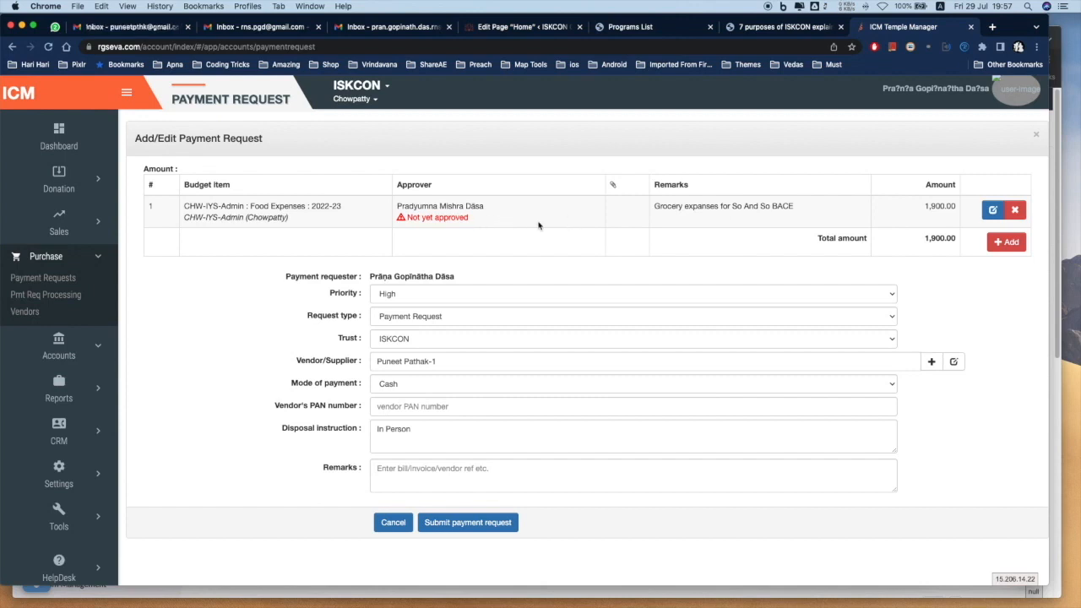
{"action": "left_click", "coordinate": [410, 522]}
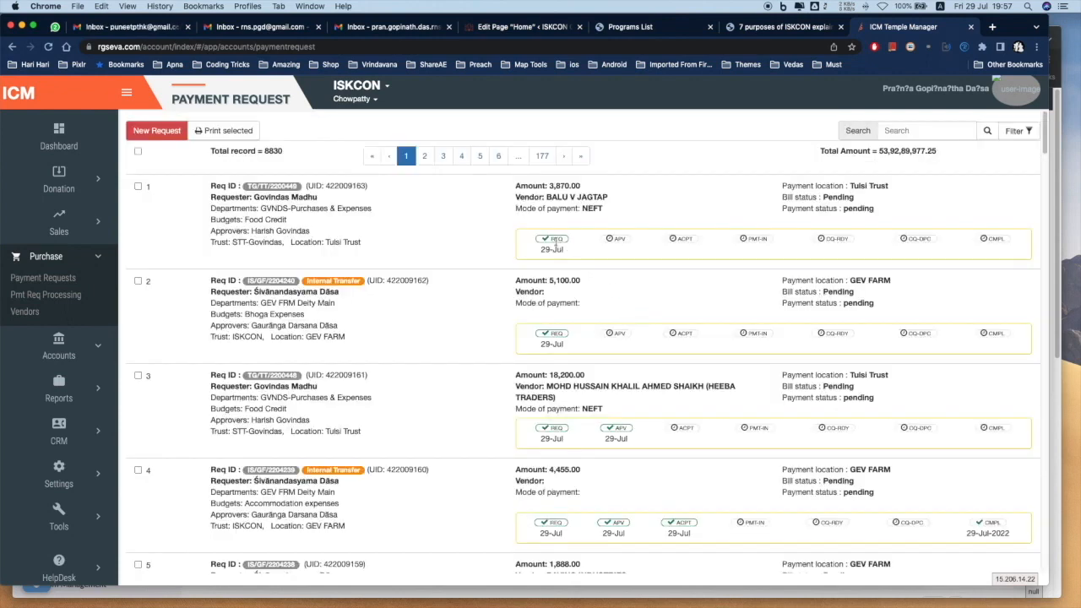
{"action": "left_click_drag", "start_coordinate": [549, 239], "coordinate": [635, 243]}
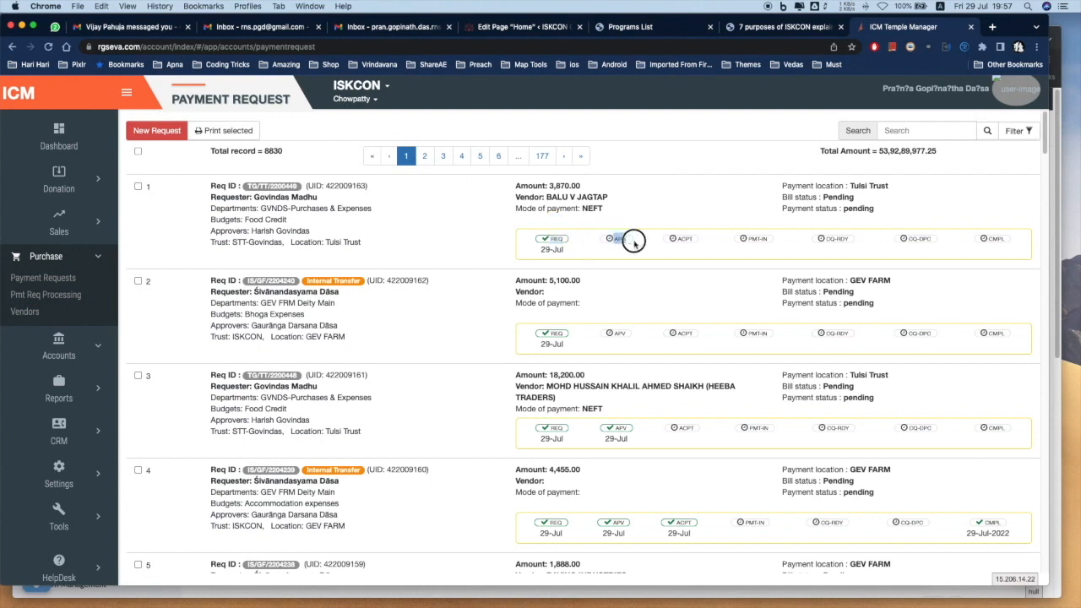
{"action": "left_click", "coordinate": [633, 249]}
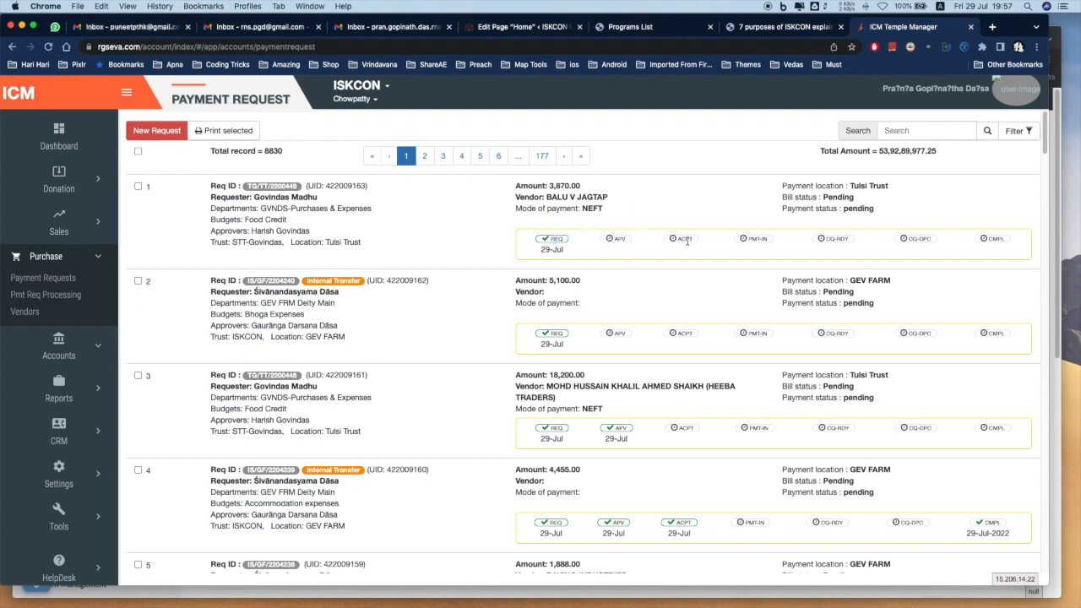
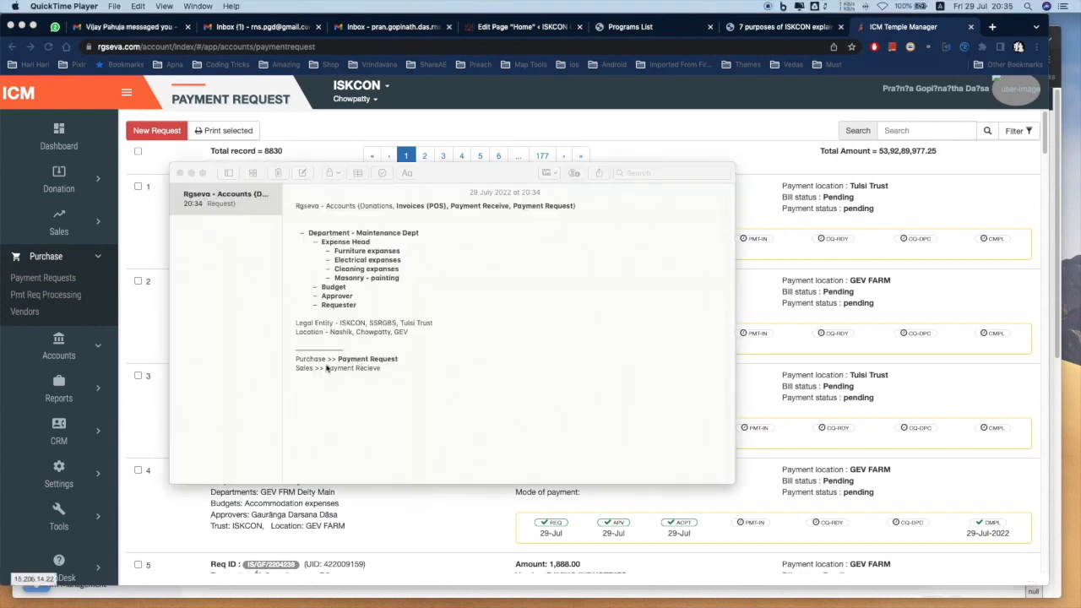
Select the misspelled 'Payment Recieve' on the Sales note line, then return to the Payment Request page
{"action": "left_click", "coordinate": [327, 368]}
{"action": "left_click_drag", "start_coordinate": [326, 368], "coordinate": [379, 377]}
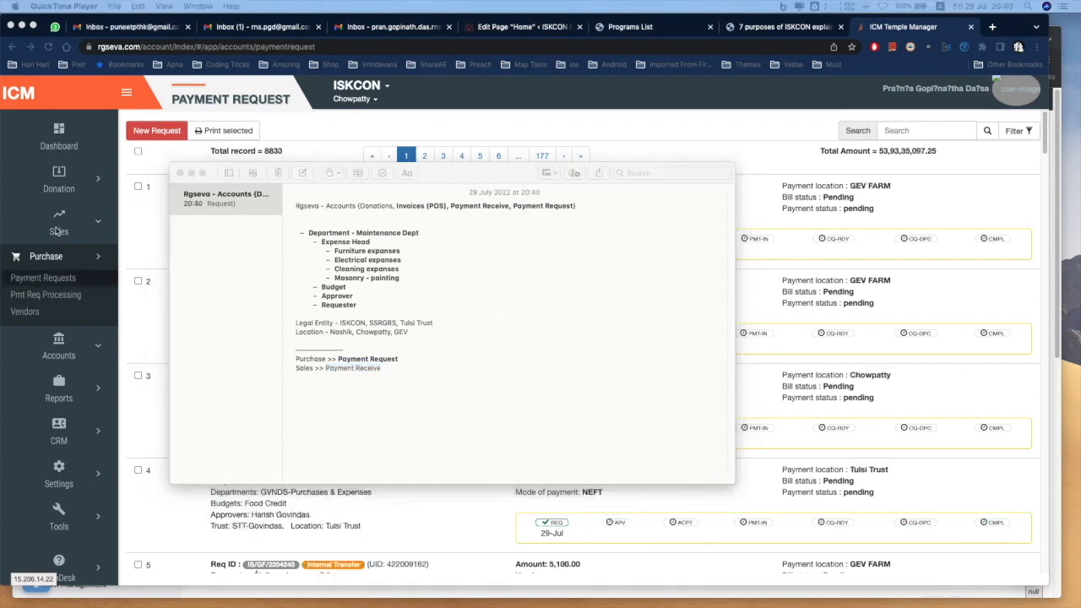
{"action": "left_click", "coordinate": [57, 230]}
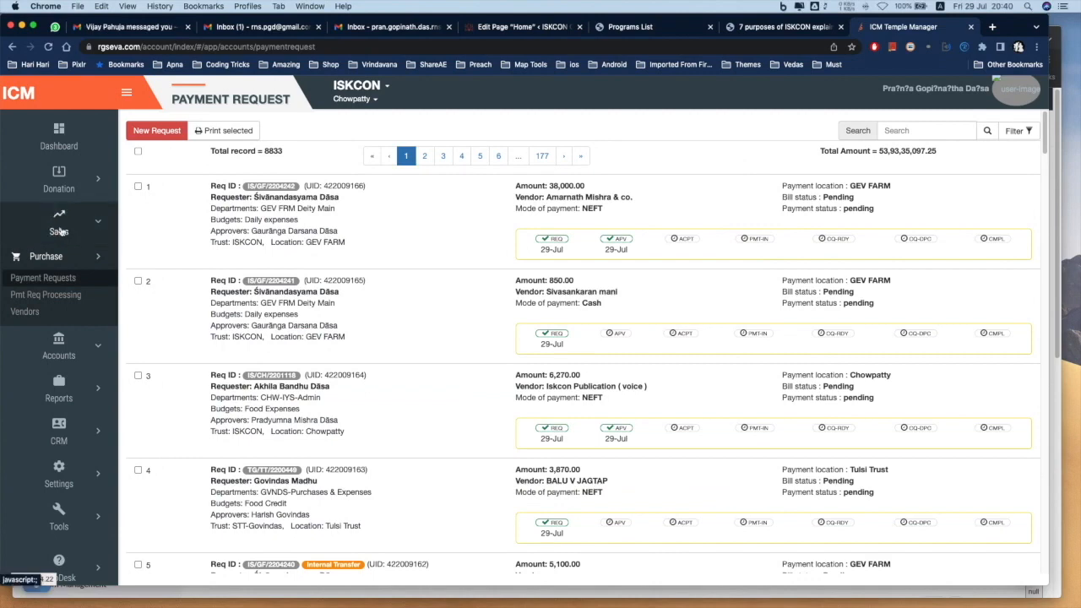
Go to Sales > Payment Receives, start a New Receive and add an amount line
{"action": "left_click", "coordinate": [60, 230]}
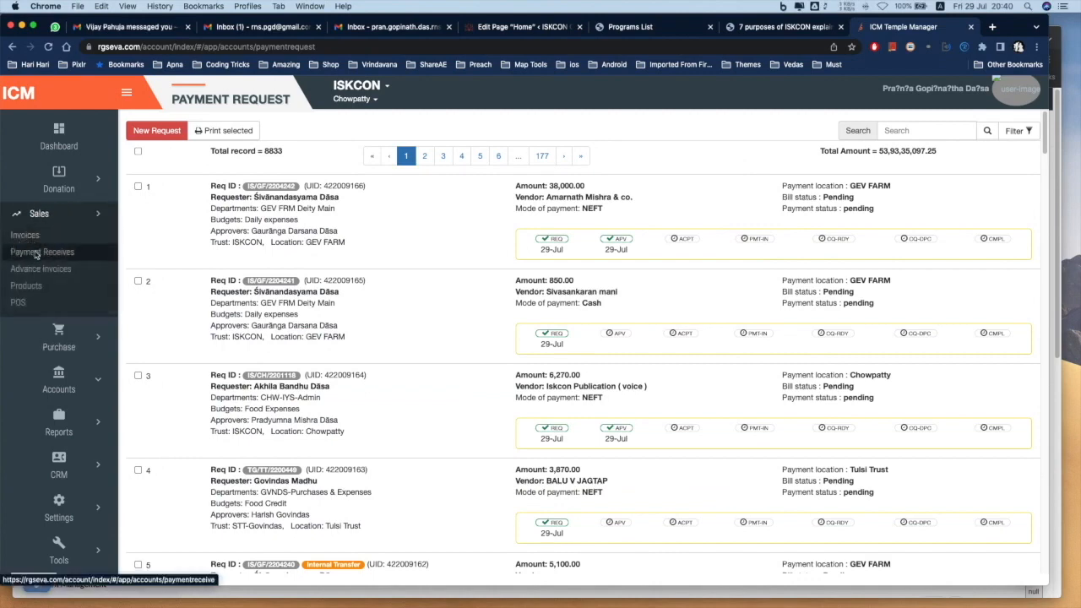
{"action": "left_click", "coordinate": [36, 253]}
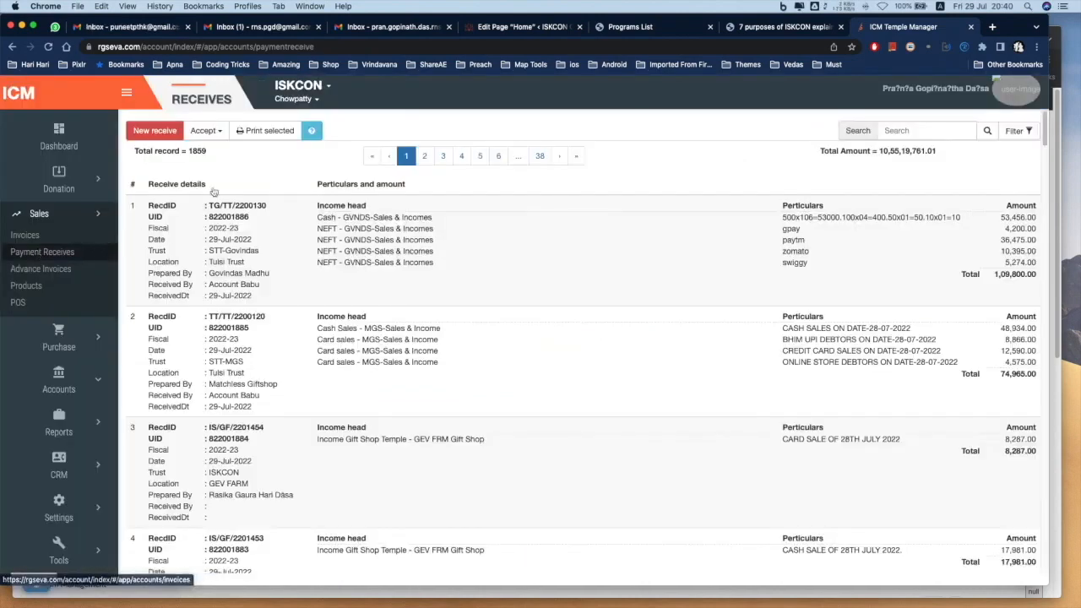
{"action": "left_click", "coordinate": [160, 133]}
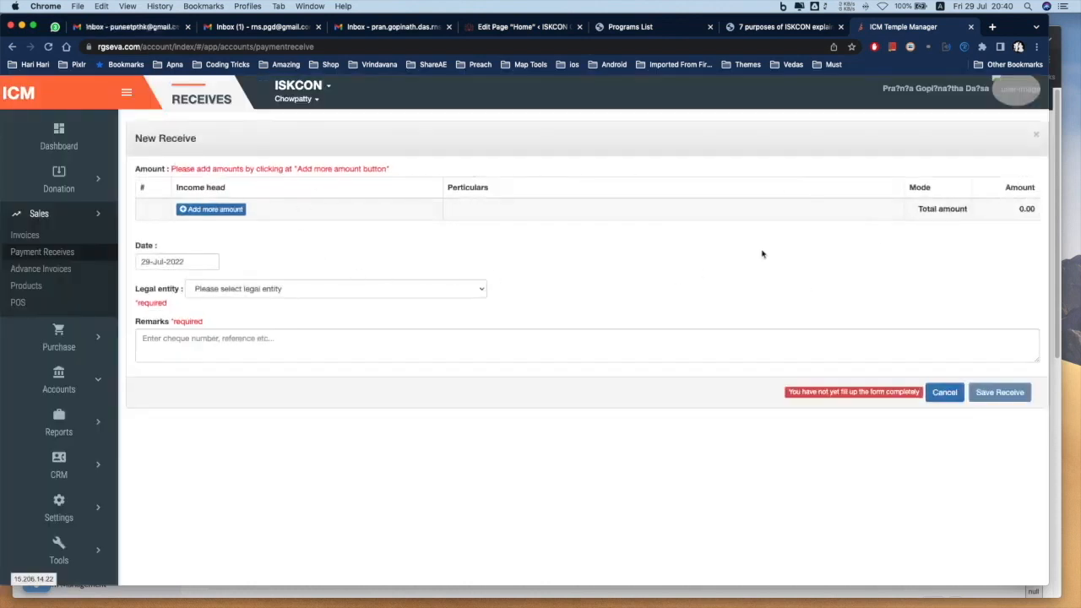
{"action": "left_click", "coordinate": [196, 210]}
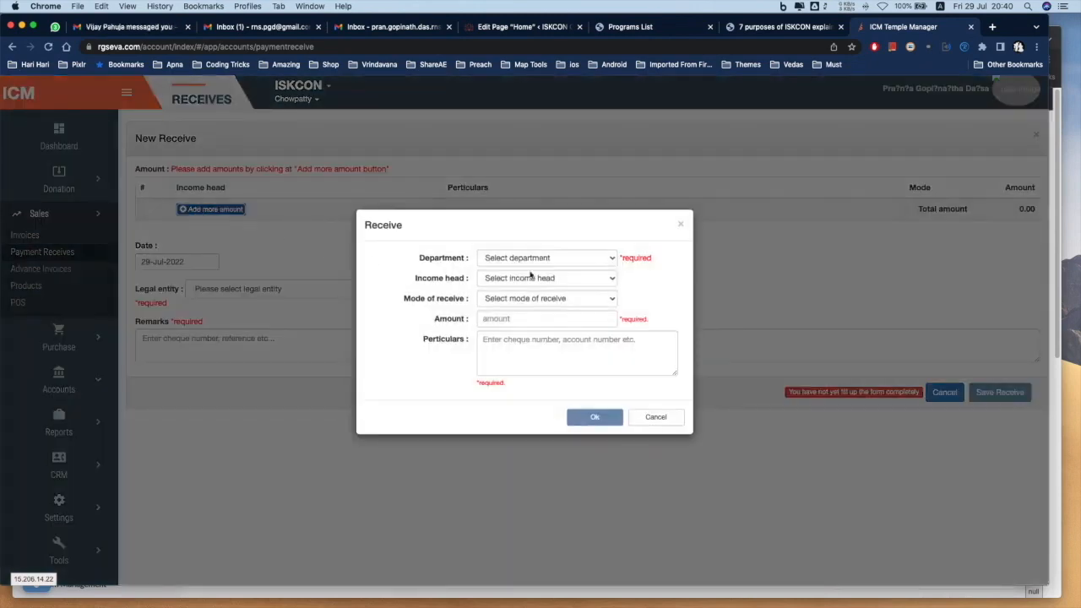
Set department TBK-Sales & Income (Tulsi Trust), income head Cash Sales and receive mode Cash
{"action": "left_click", "coordinate": [537, 260]}
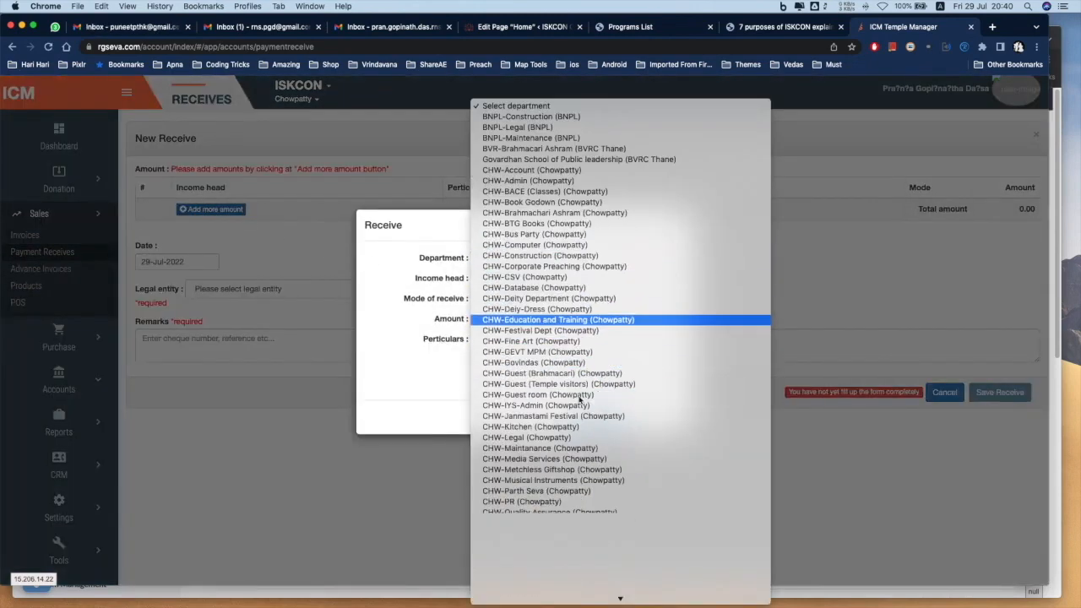
{"action": "scroll", "coordinate": [574, 393], "scroll_direction": "down", "scroll_amount": 20}
{"action": "scroll", "coordinate": [579, 407], "scroll_direction": "down", "scroll_amount": 15}
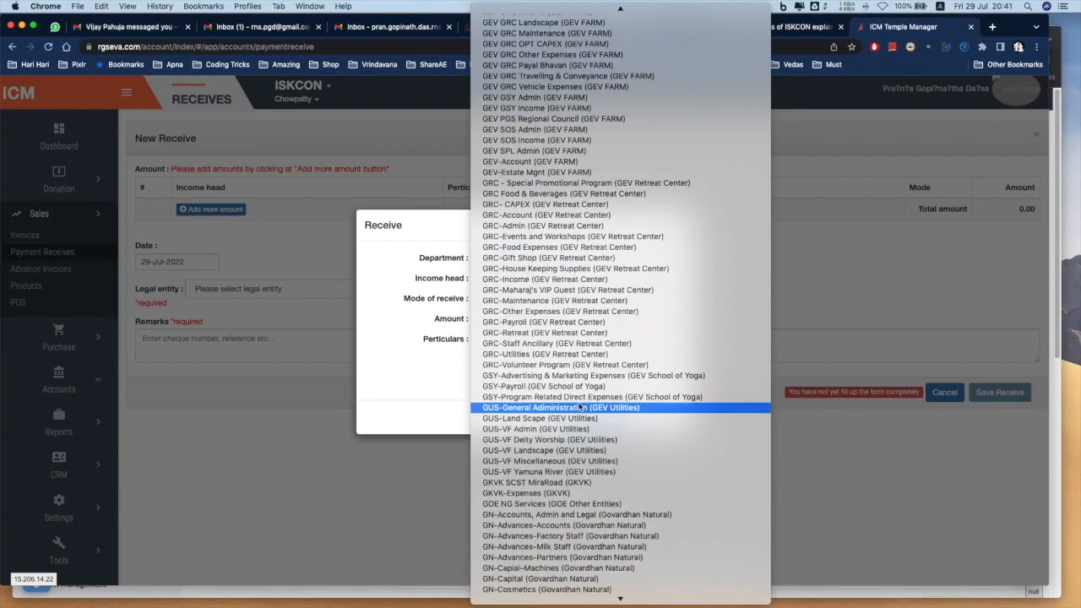
{"action": "scroll", "coordinate": [579, 407], "scroll_direction": "down", "scroll_amount": 15}
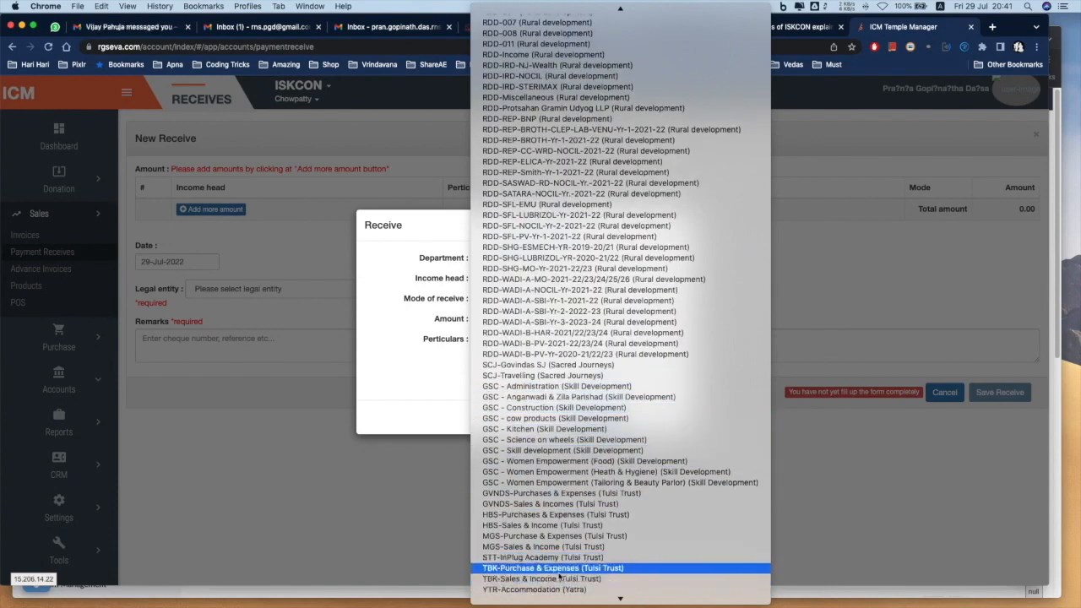
{"action": "left_click", "coordinate": [555, 579]}
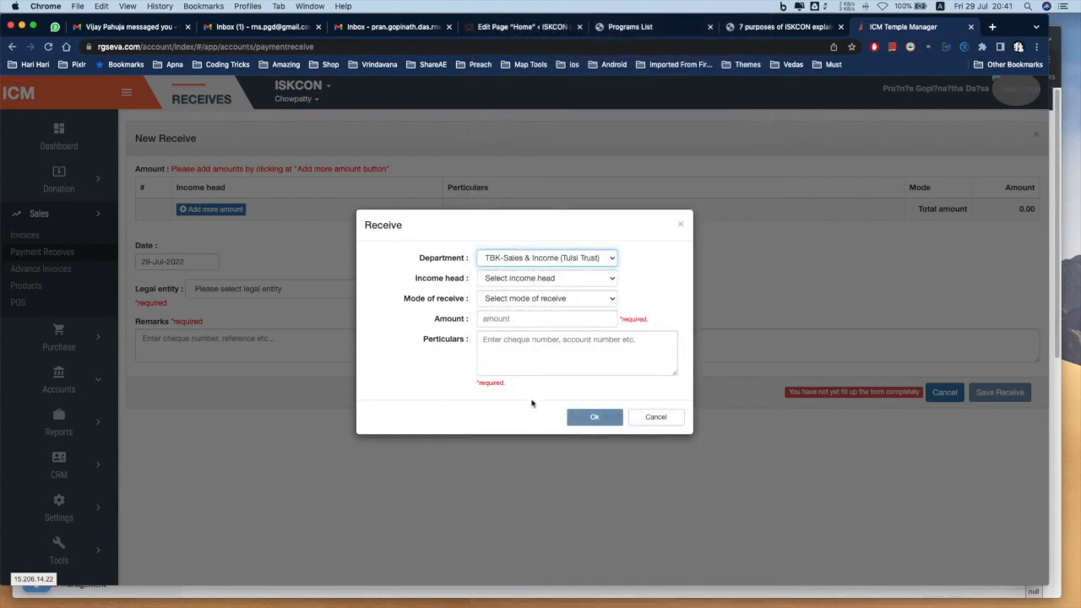
{"action": "left_click", "coordinate": [521, 279]}
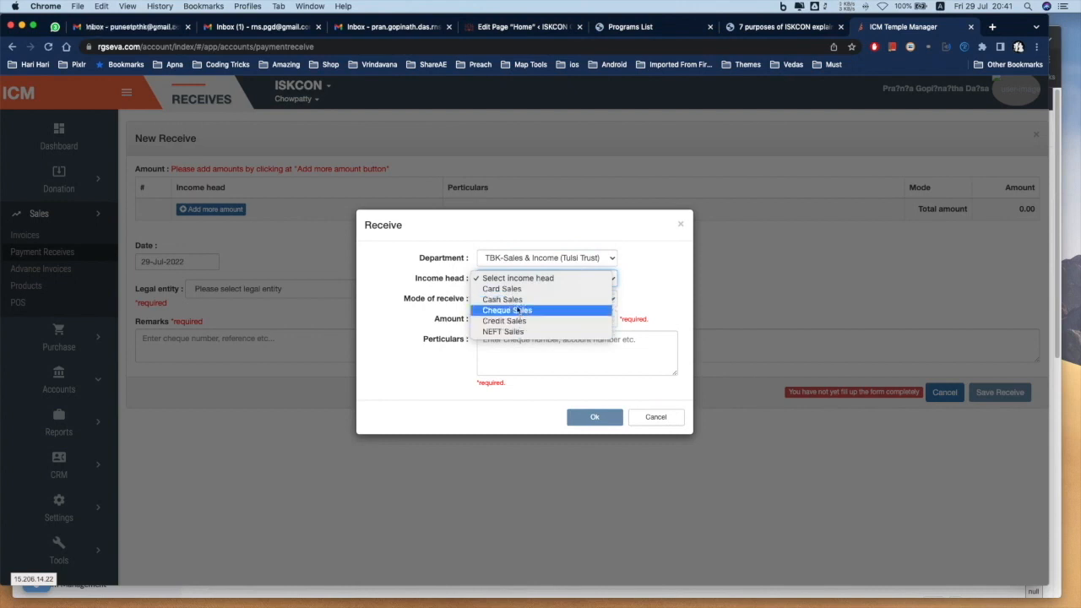
{"action": "left_click", "coordinate": [517, 303]}
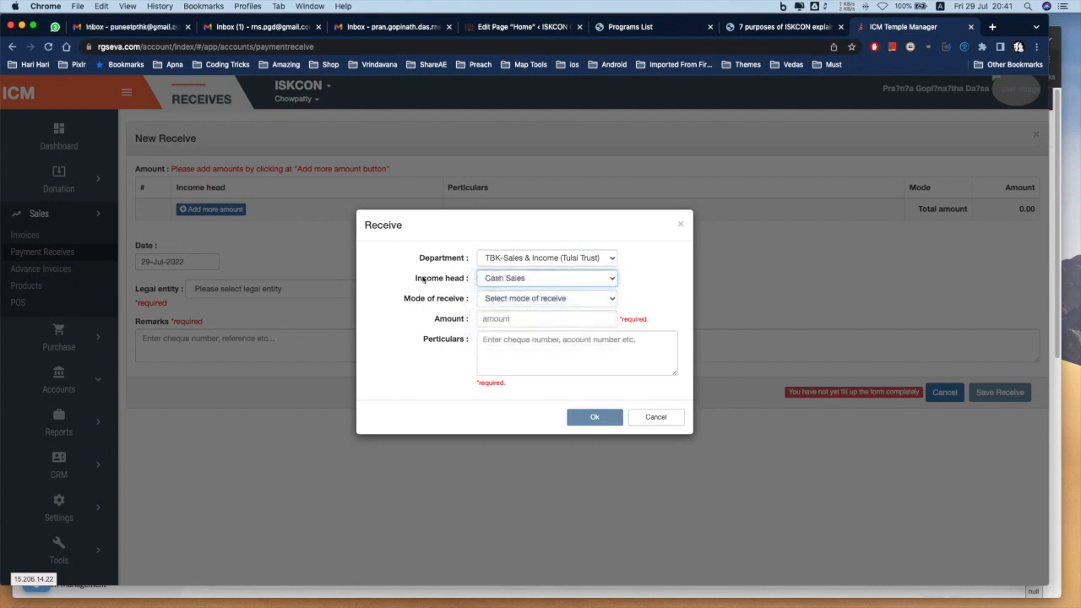
{"action": "left_click", "coordinate": [506, 302]}
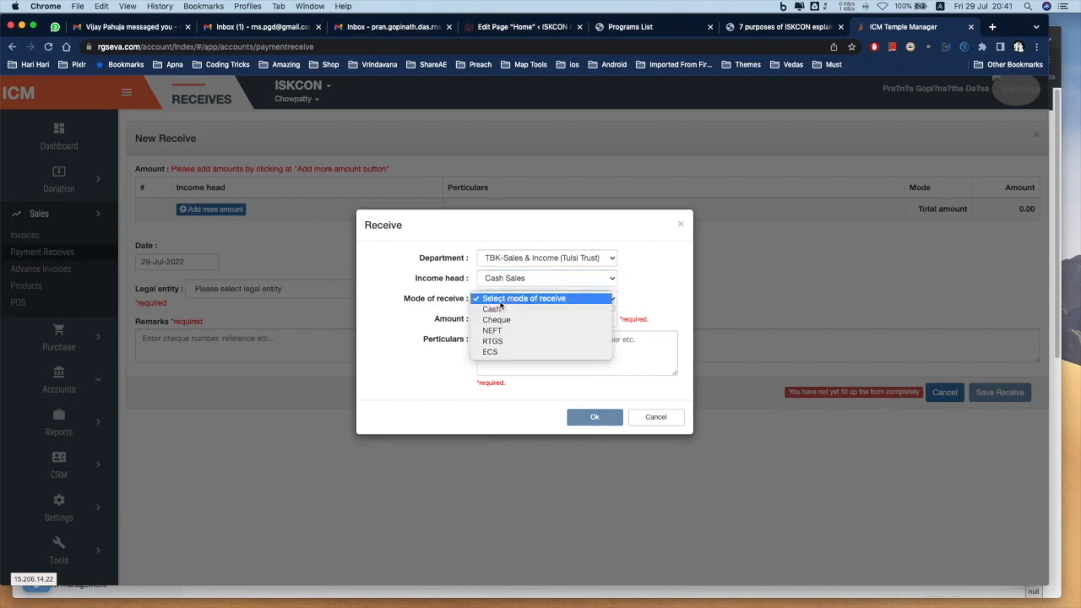
{"action": "left_click", "coordinate": [498, 310]}
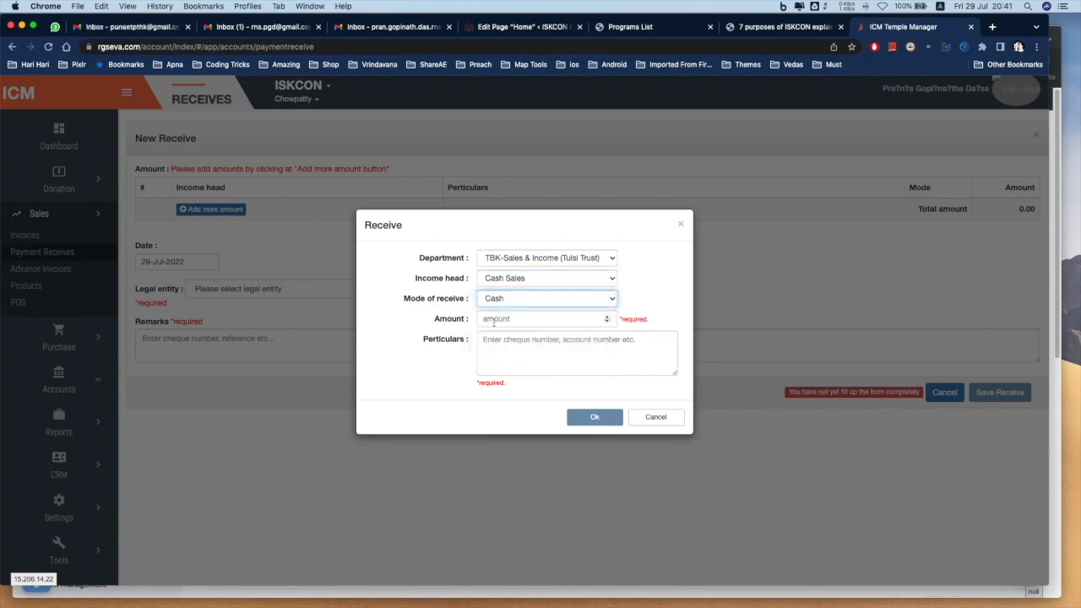
Enter amount 20000 and particulars 'REceipt Nos: 12, 13 14,', then confirm the line
{"action": "left_click", "coordinate": [484, 317]}
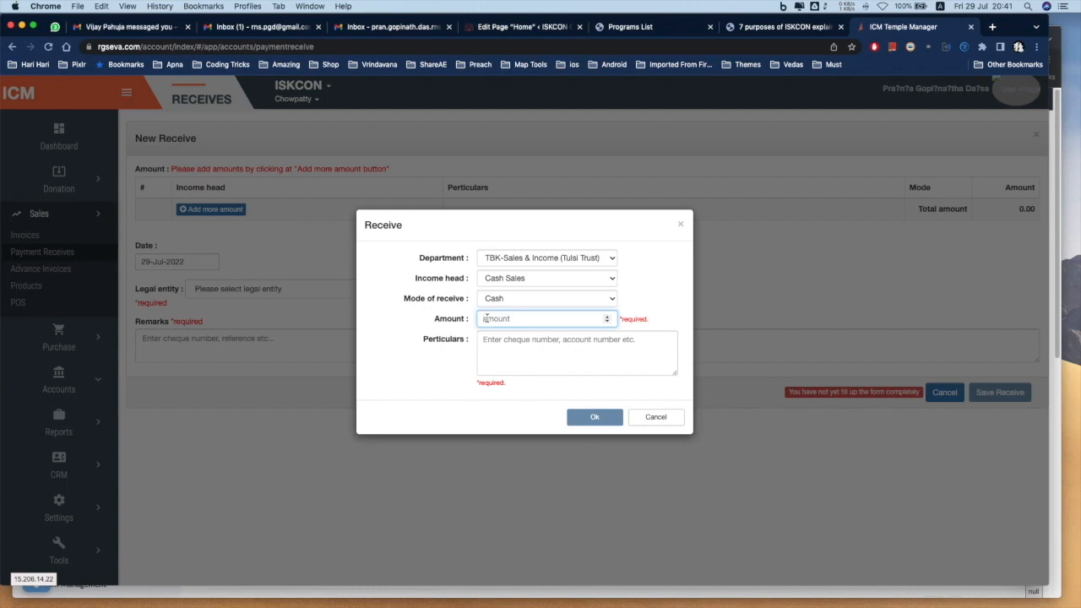
{"action": "type", "text": "20000"}
{"action": "left_click", "coordinate": [484, 344]}
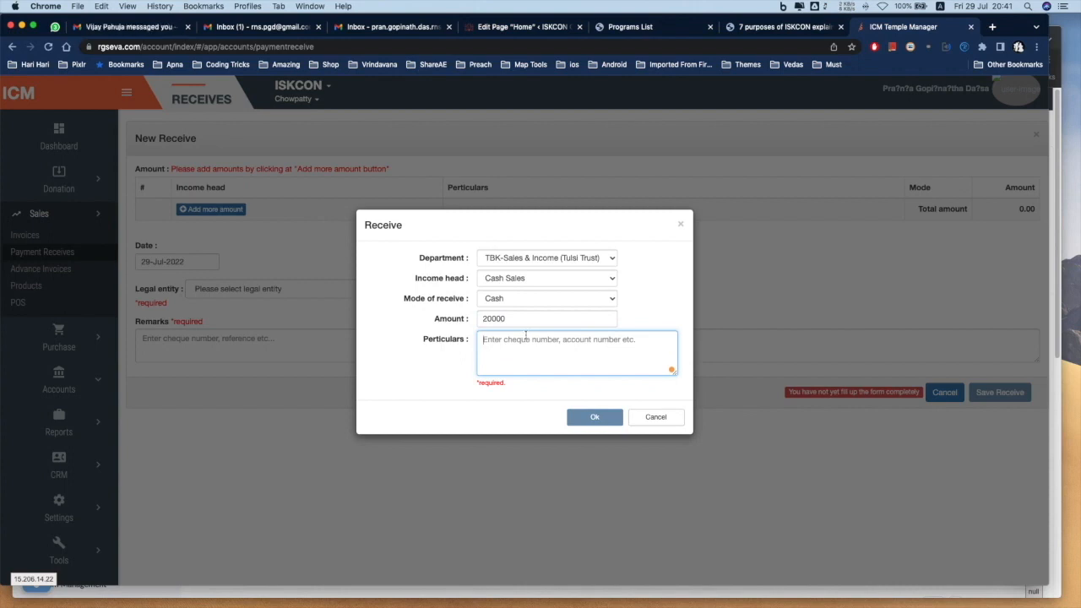
{"action": "type", "text": "REceipt Nos"}
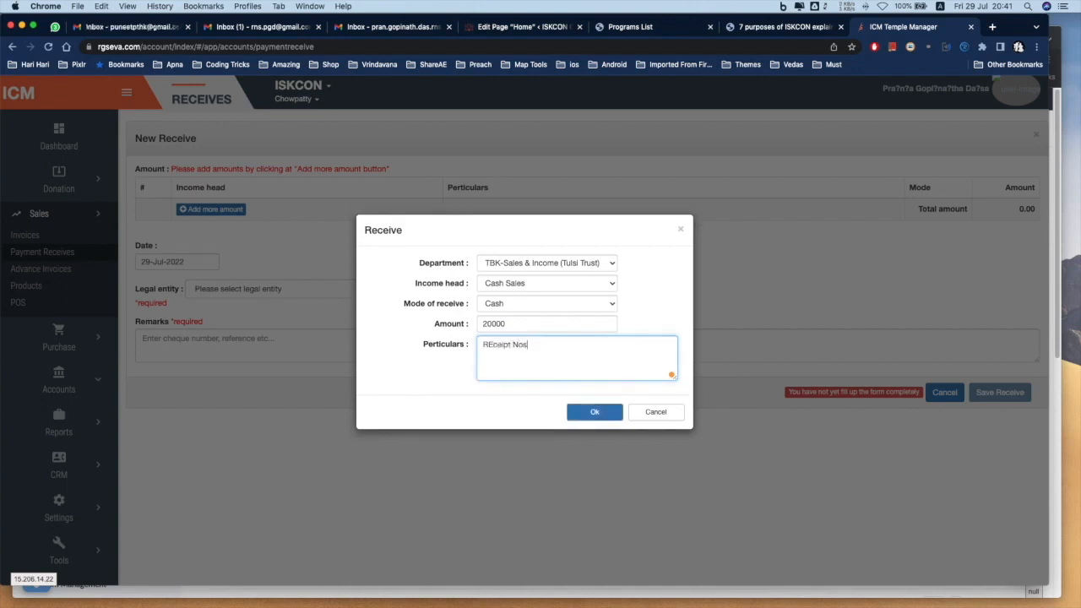
{"action": "type", "text": ": 12, "}
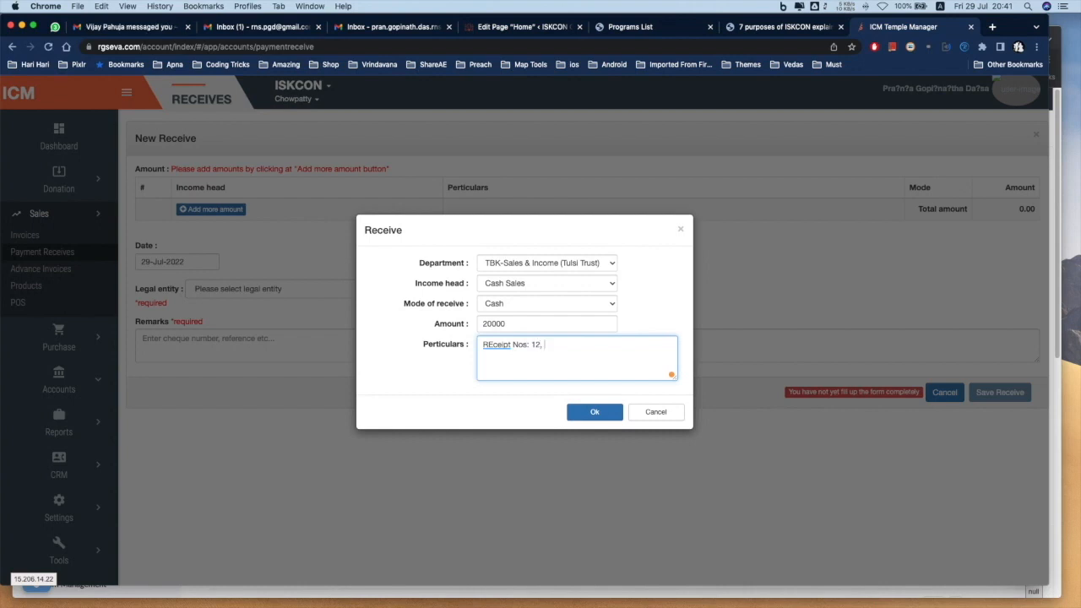
{"action": "type", "text": "13 14"}
{"action": "type", "text": ","}
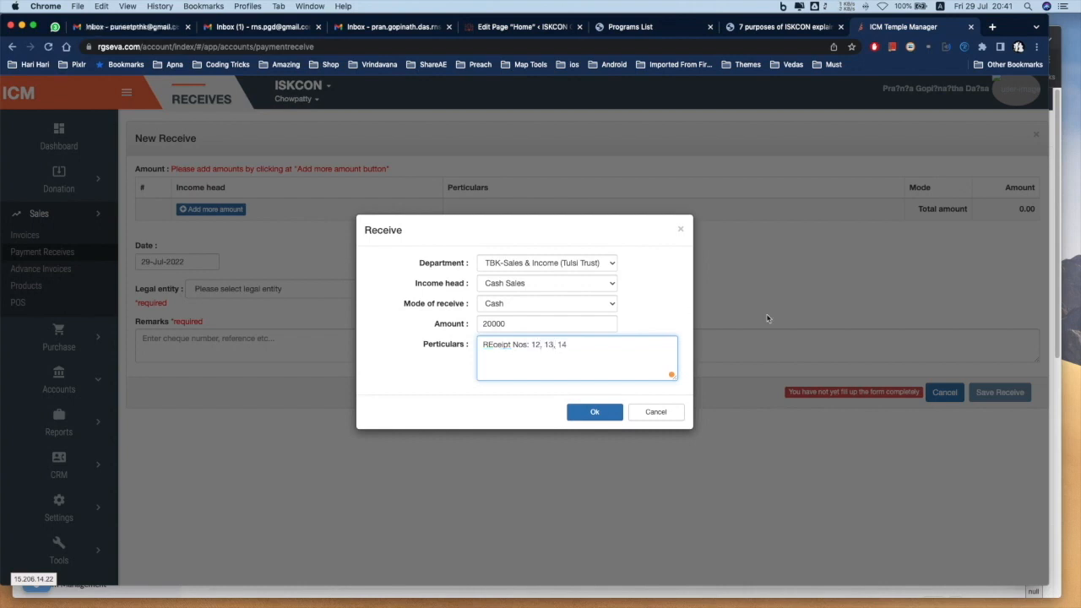
{"action": "left_click", "coordinate": [601, 419]}
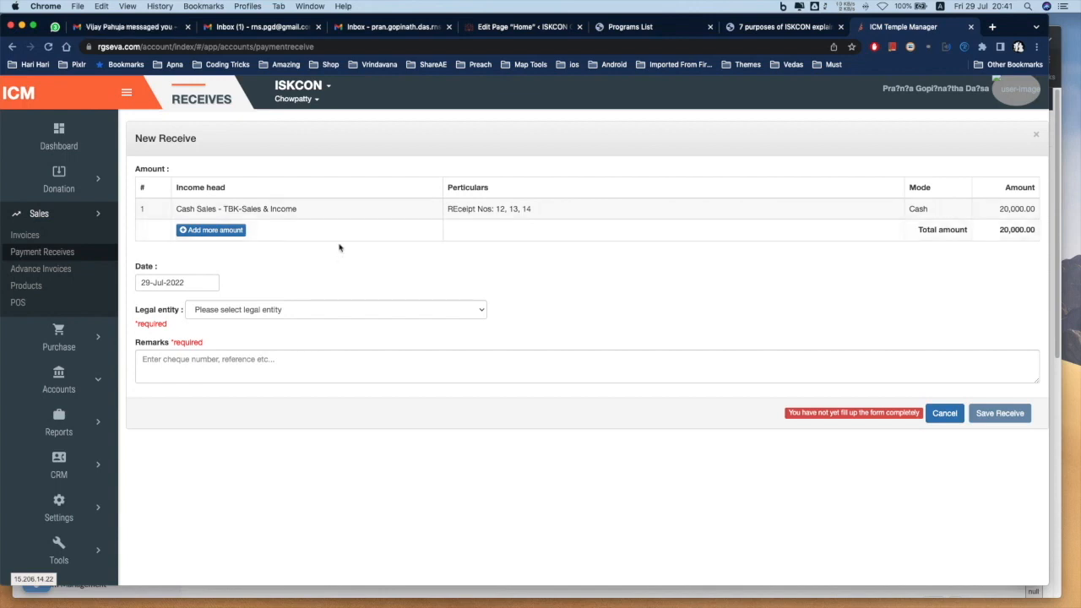
Choose ISKCON as the receipt's legal entity
{"action": "left_click", "coordinate": [166, 282]}
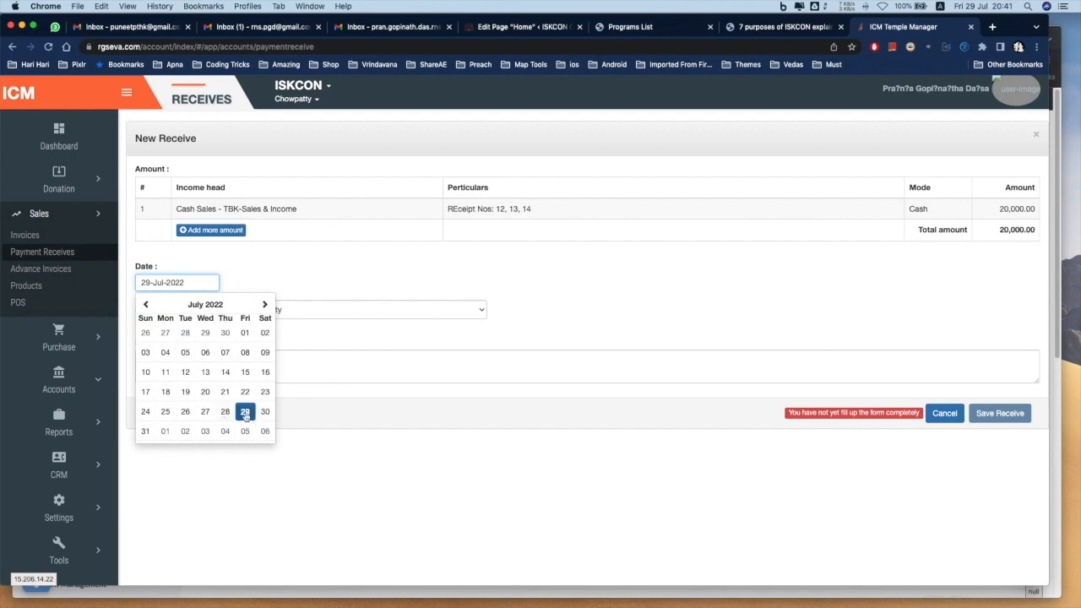
{"action": "left_click", "coordinate": [289, 291]}
{"action": "left_click", "coordinate": [227, 314]}
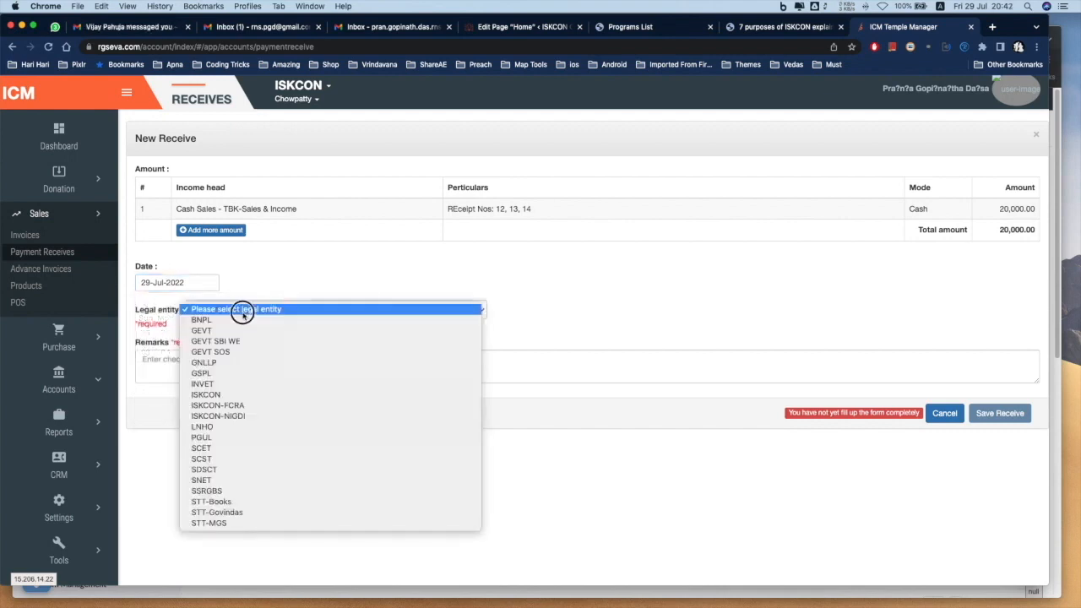
{"action": "left_click", "coordinate": [237, 395]}
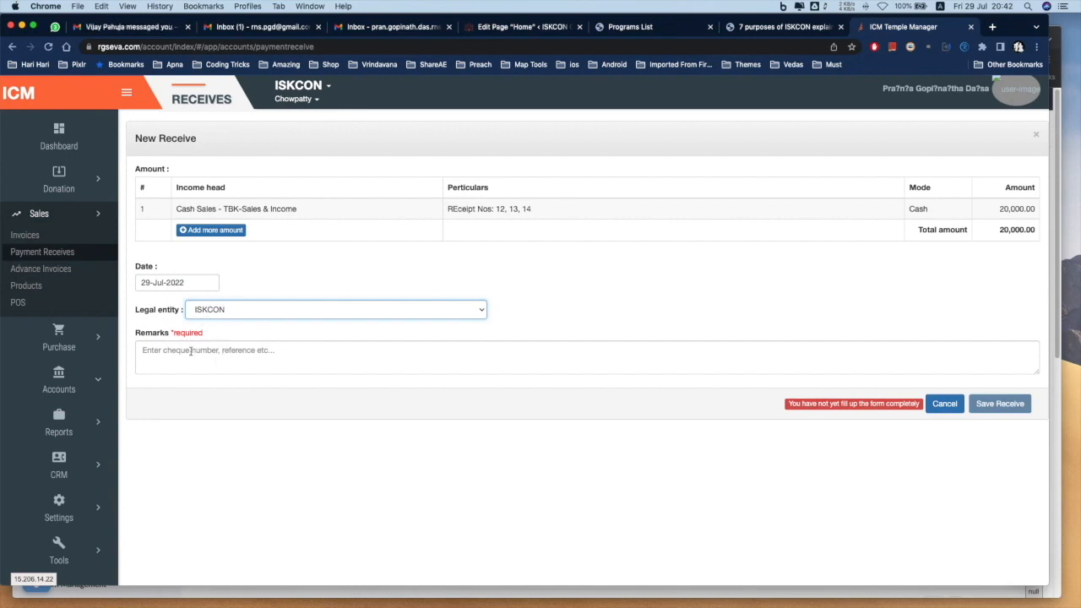
Type the remarks 'Cheque, NEFT' and close the New Receive form
{"action": "left_click", "coordinate": [190, 351]}
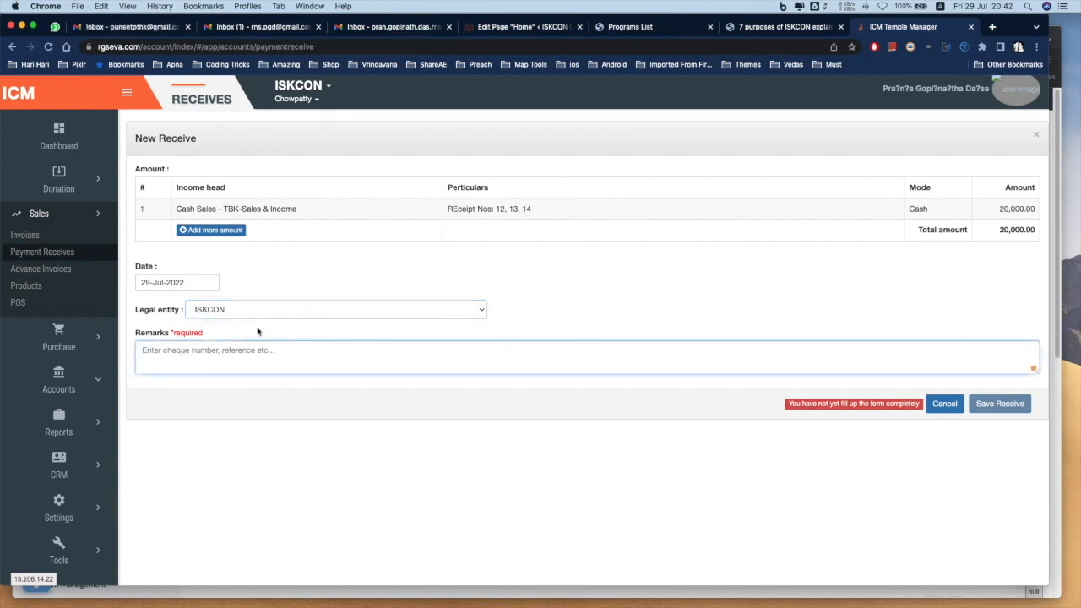
{"action": "type", "text": "Che"}
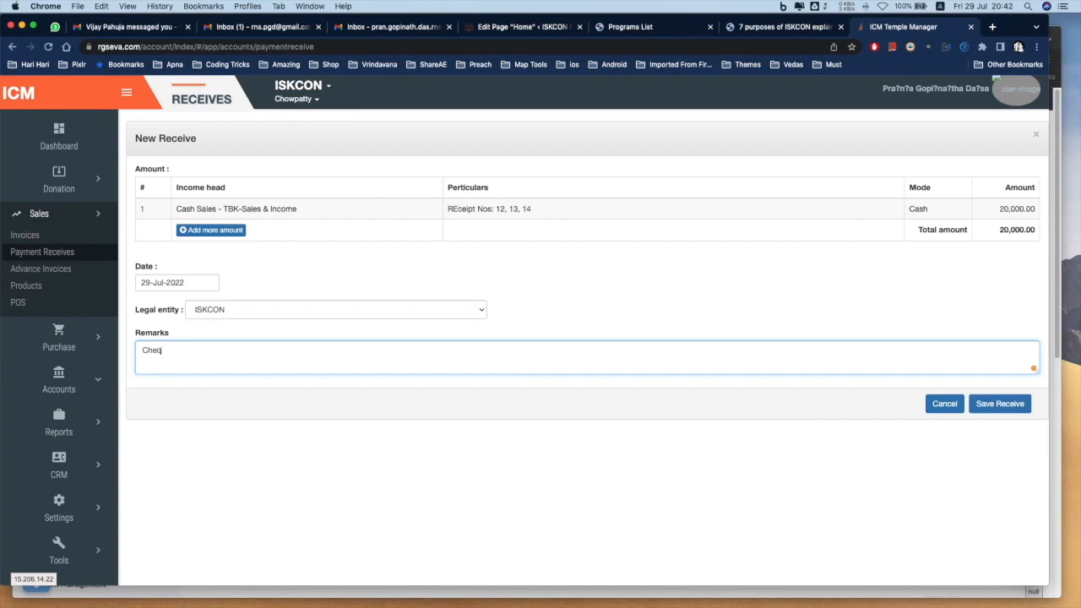
{"action": "type", "text": "que, NEFT"}
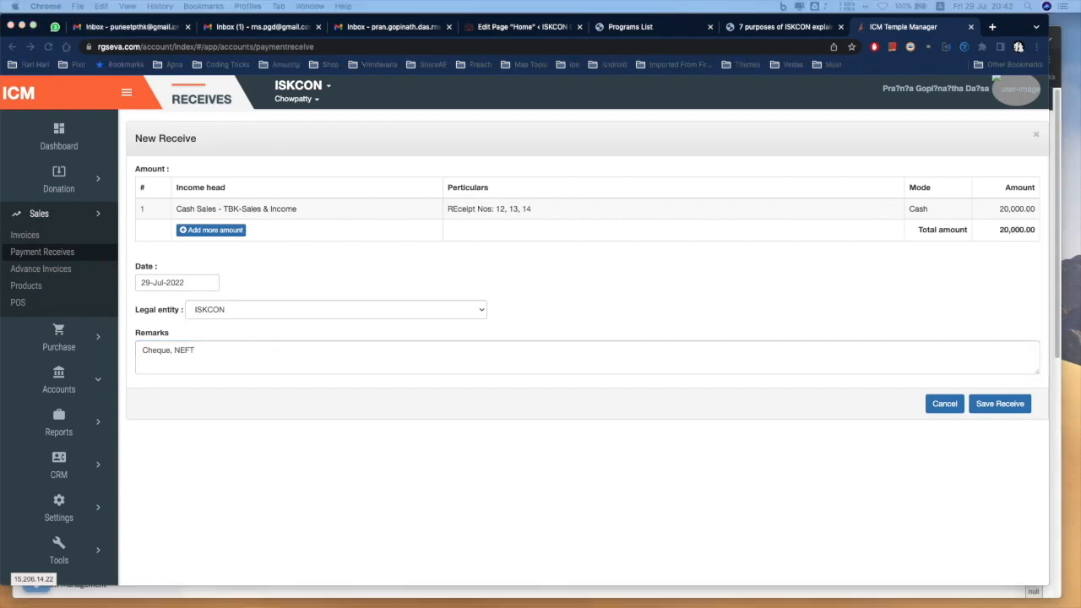
{"action": "left_click", "coordinate": [941, 413]}
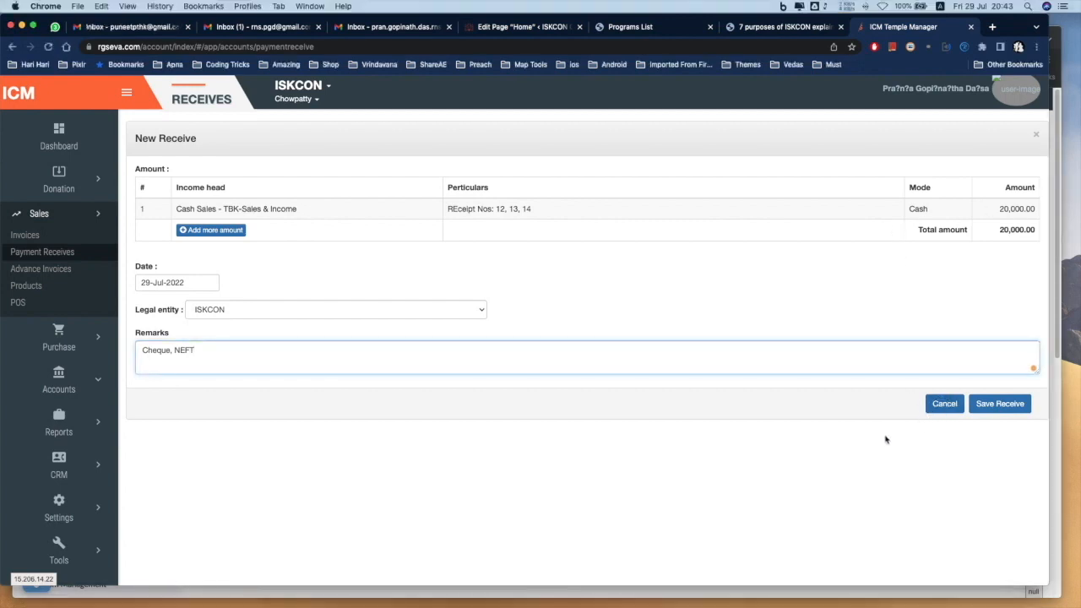
{"action": "left_click", "coordinate": [937, 407]}
Check the 1859-record Receives list, then bring up the Rgseva accounts notes in Notes
{"action": "scroll", "coordinate": [432, 406], "scroll_direction": "down", "scroll_amount": 2}
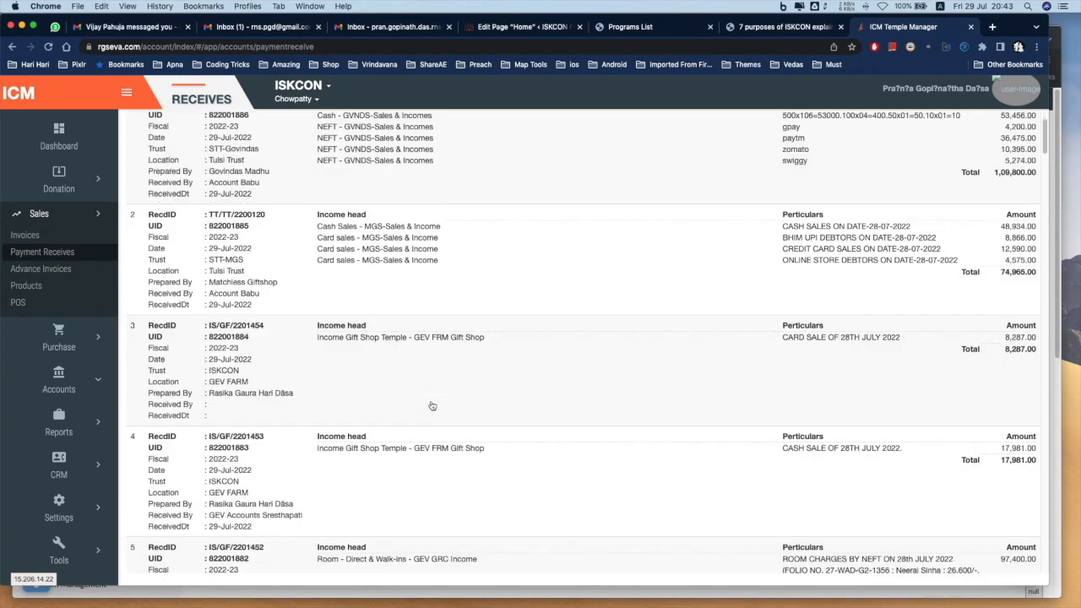
{"action": "scroll", "coordinate": [432, 407], "scroll_direction": "up", "scroll_amount": 5}
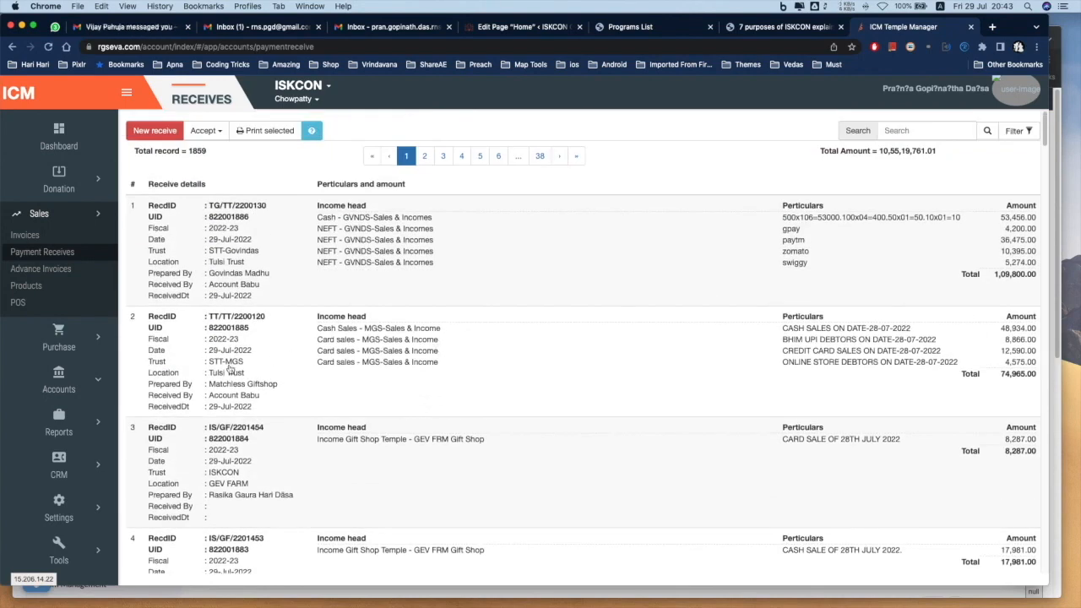
{"action": "mouse_move", "coordinate": [602, 604]}
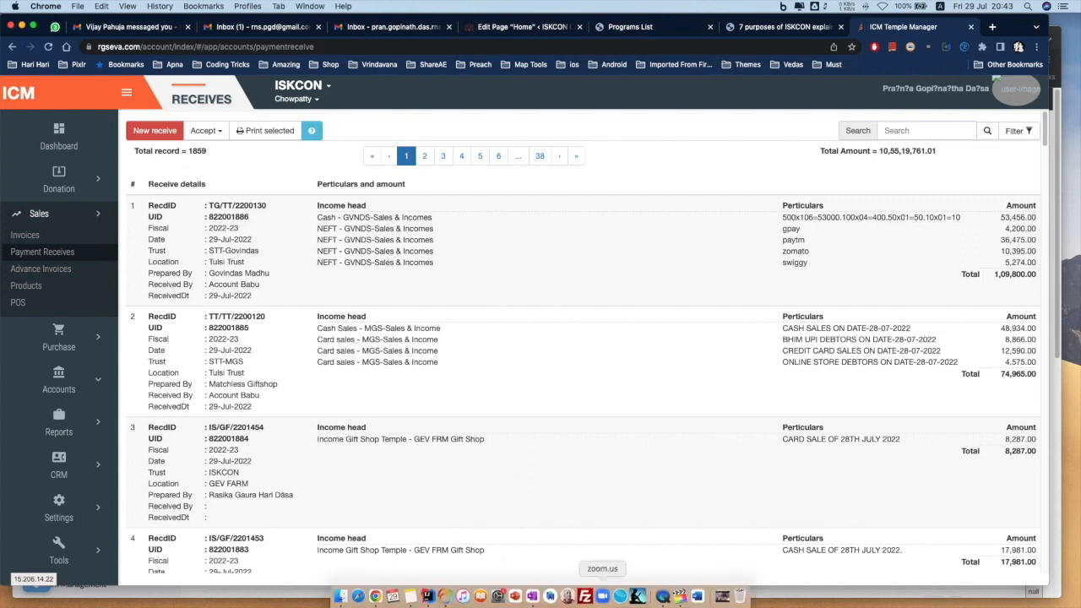
{"action": "left_click", "coordinate": [411, 596]}
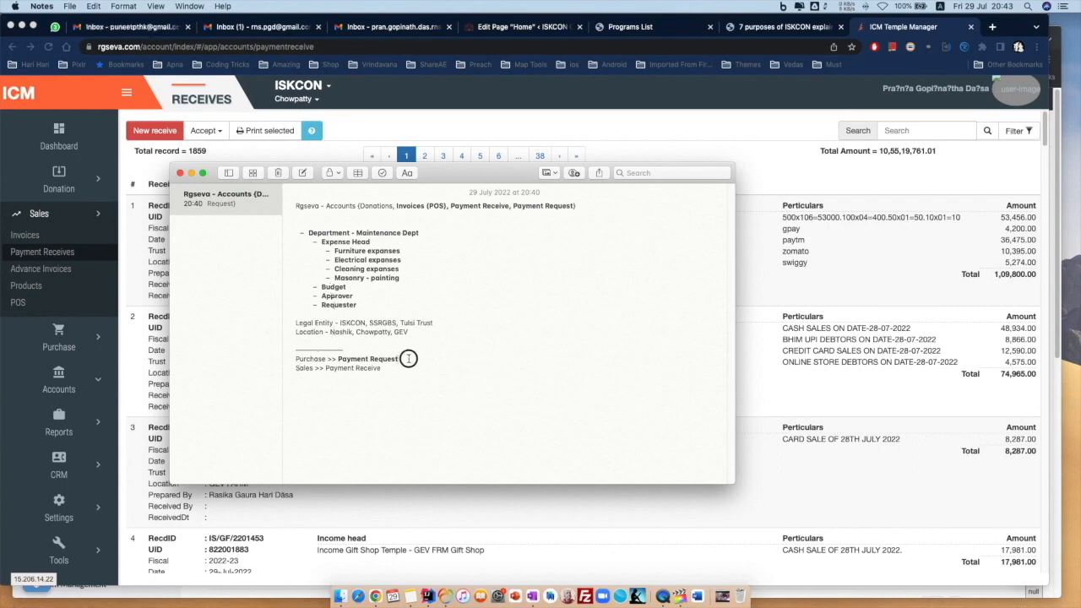
Bold 'Payment Receive' on the Sales line with Cmd+B, then switch back to the browser
{"action": "left_click_drag", "start_coordinate": [404, 360], "coordinate": [326, 370]}
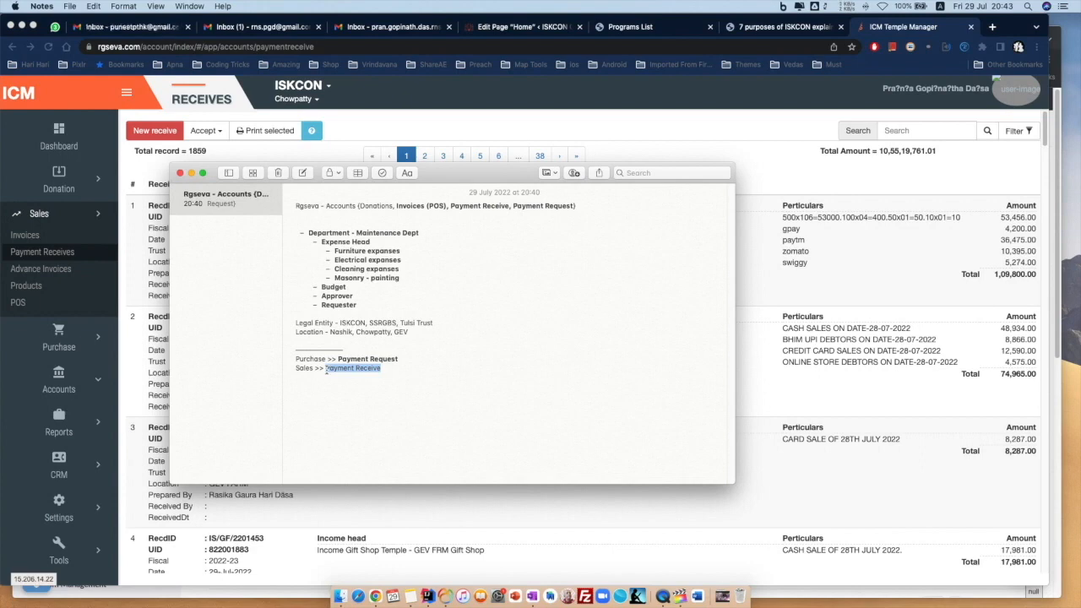
{"action": "key", "text": "super+b"}
{"action": "left_click", "coordinate": [416, 363]}
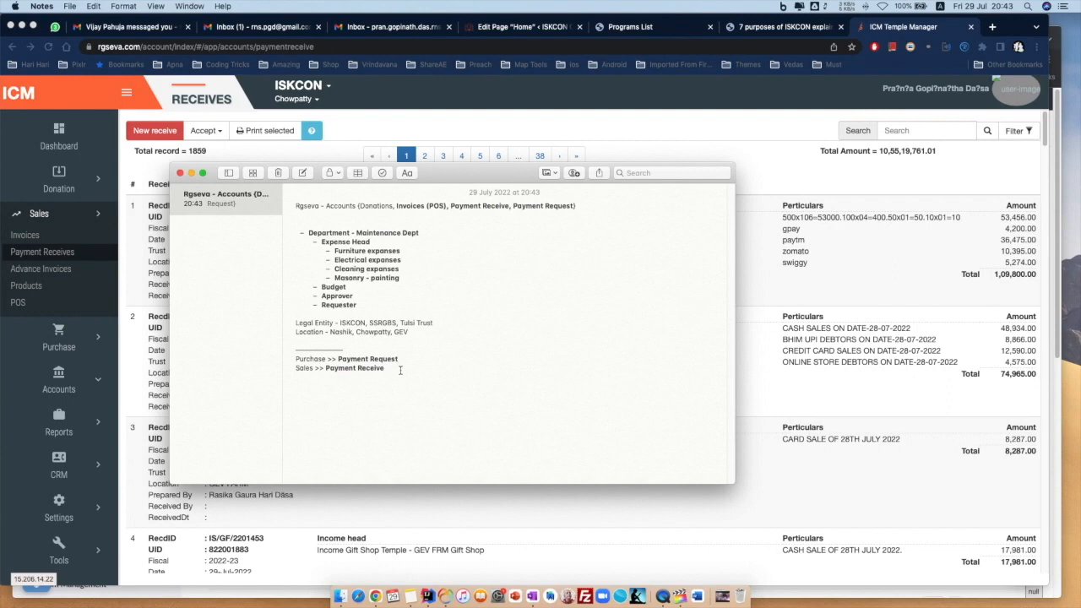
{"action": "left_click_drag", "start_coordinate": [400, 370], "coordinate": [304, 236]}
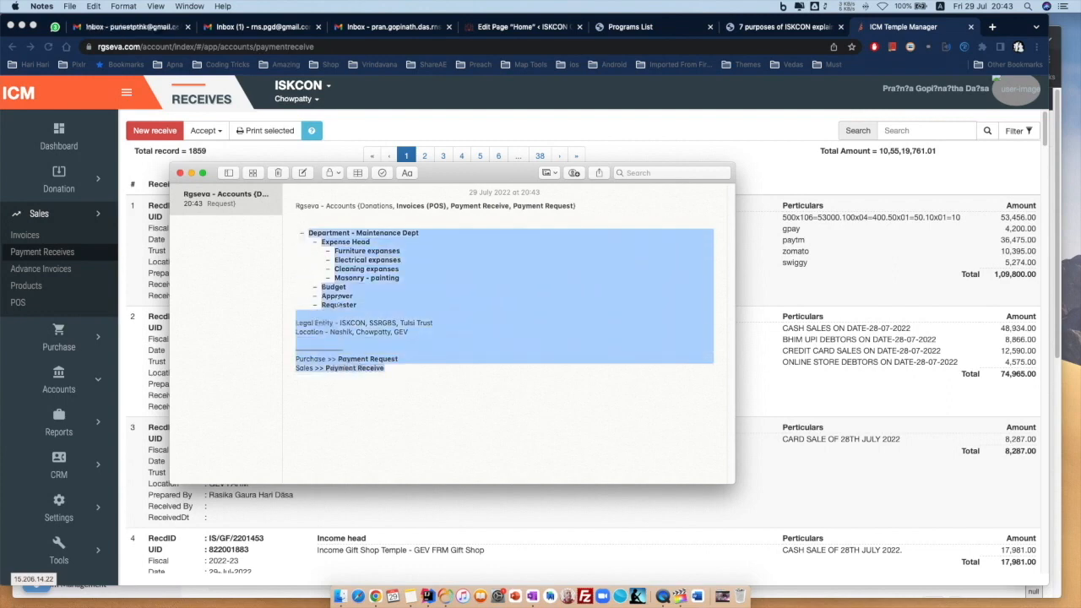
{"action": "left_click", "coordinate": [393, 367]}
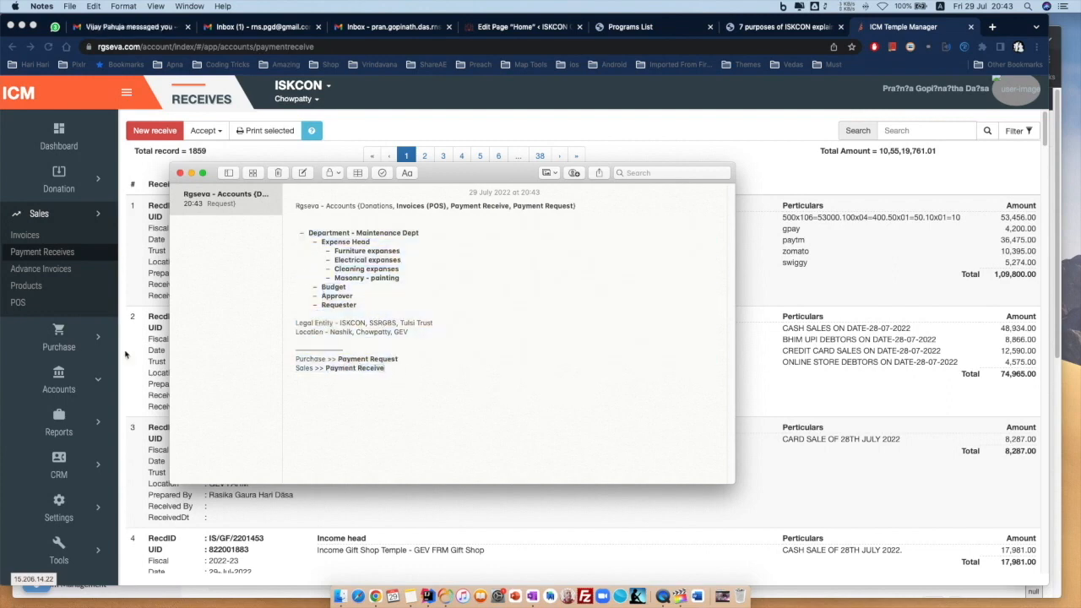
{"action": "left_click", "coordinate": [69, 272]}
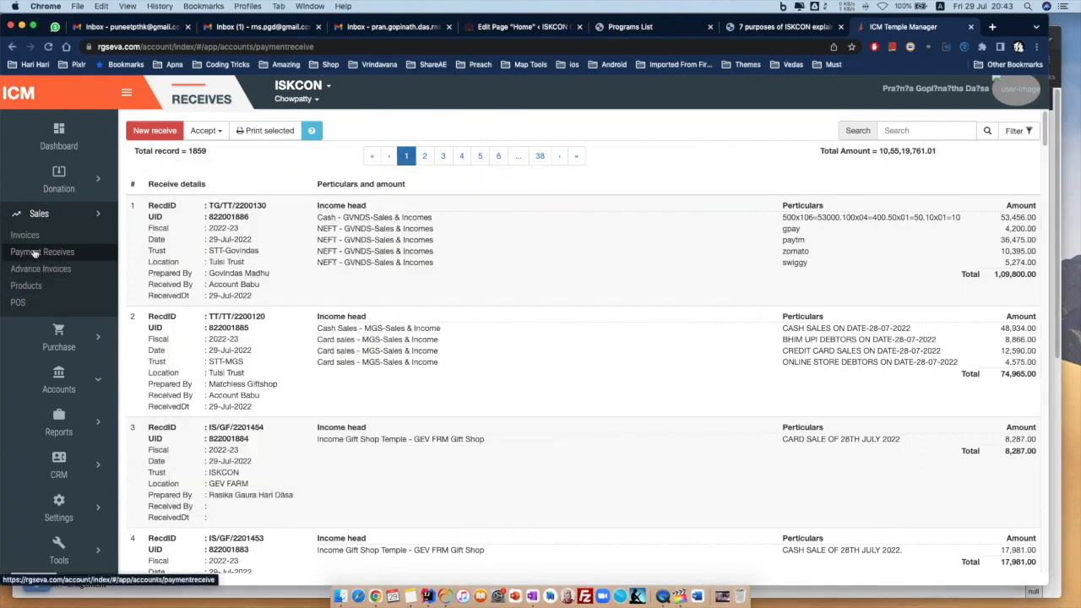